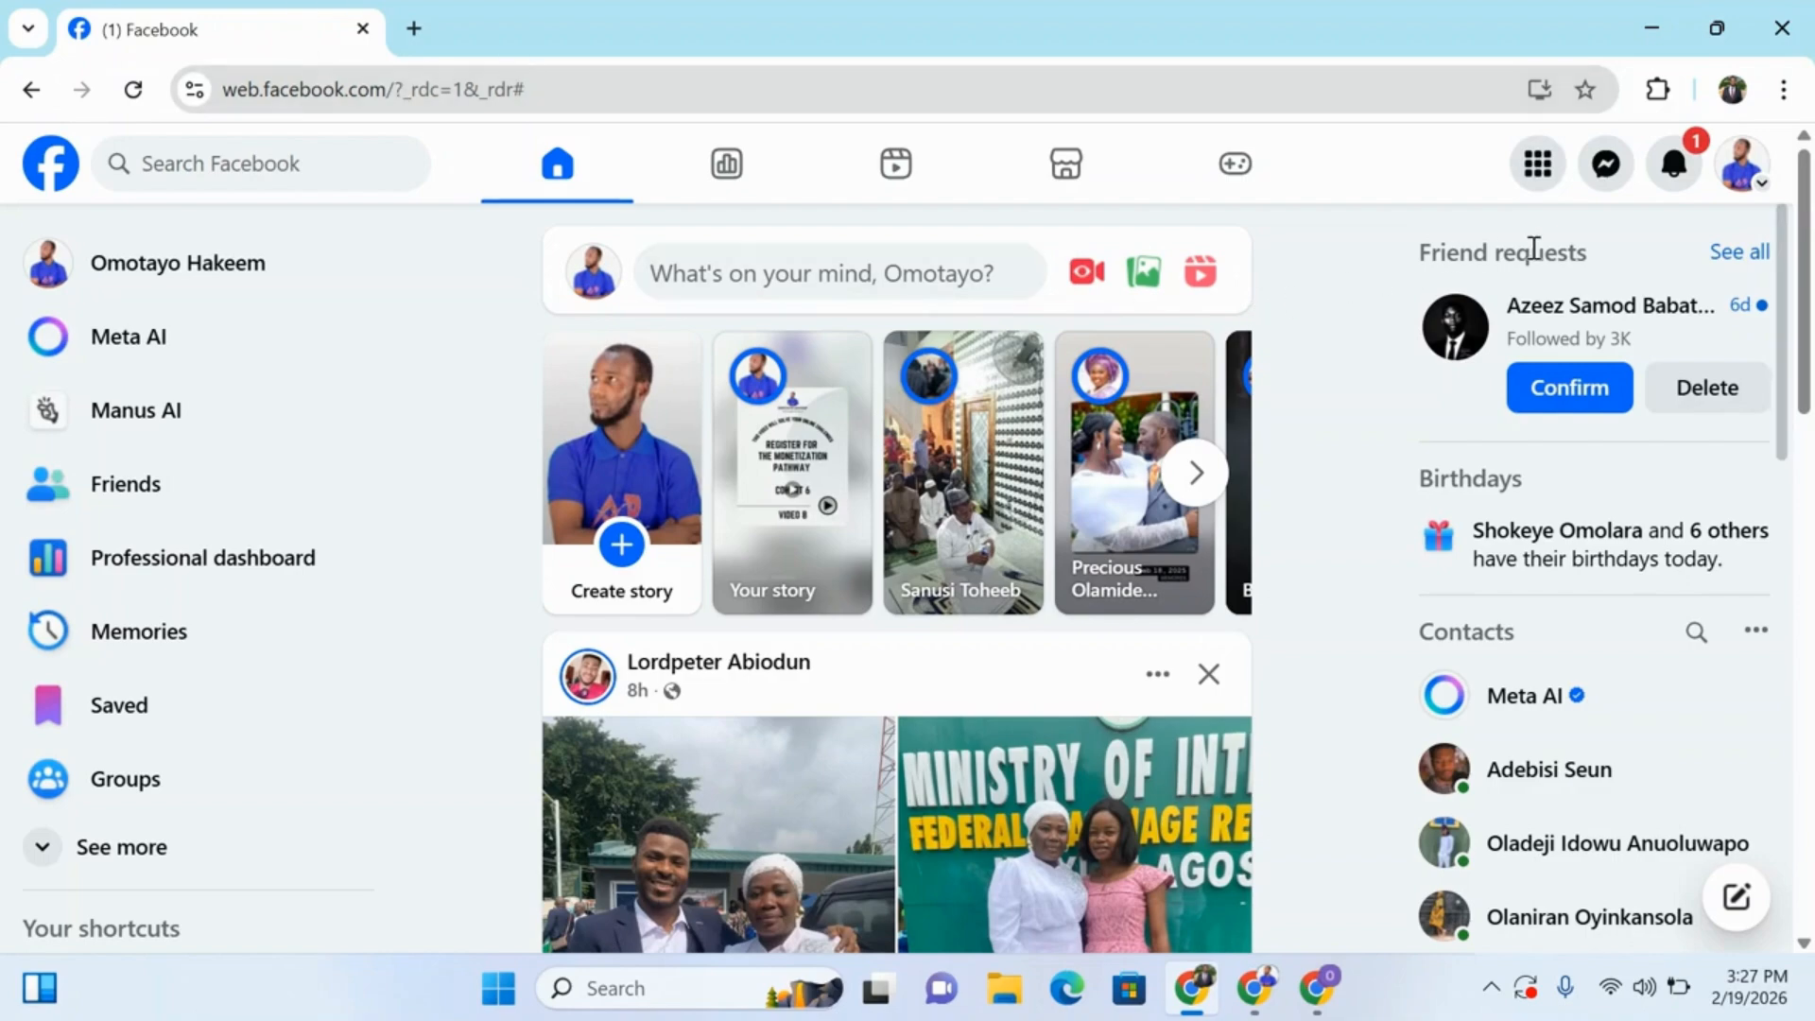
Step: Open the Create a Page form from the account's list of all profiles
left_click(1742, 162)
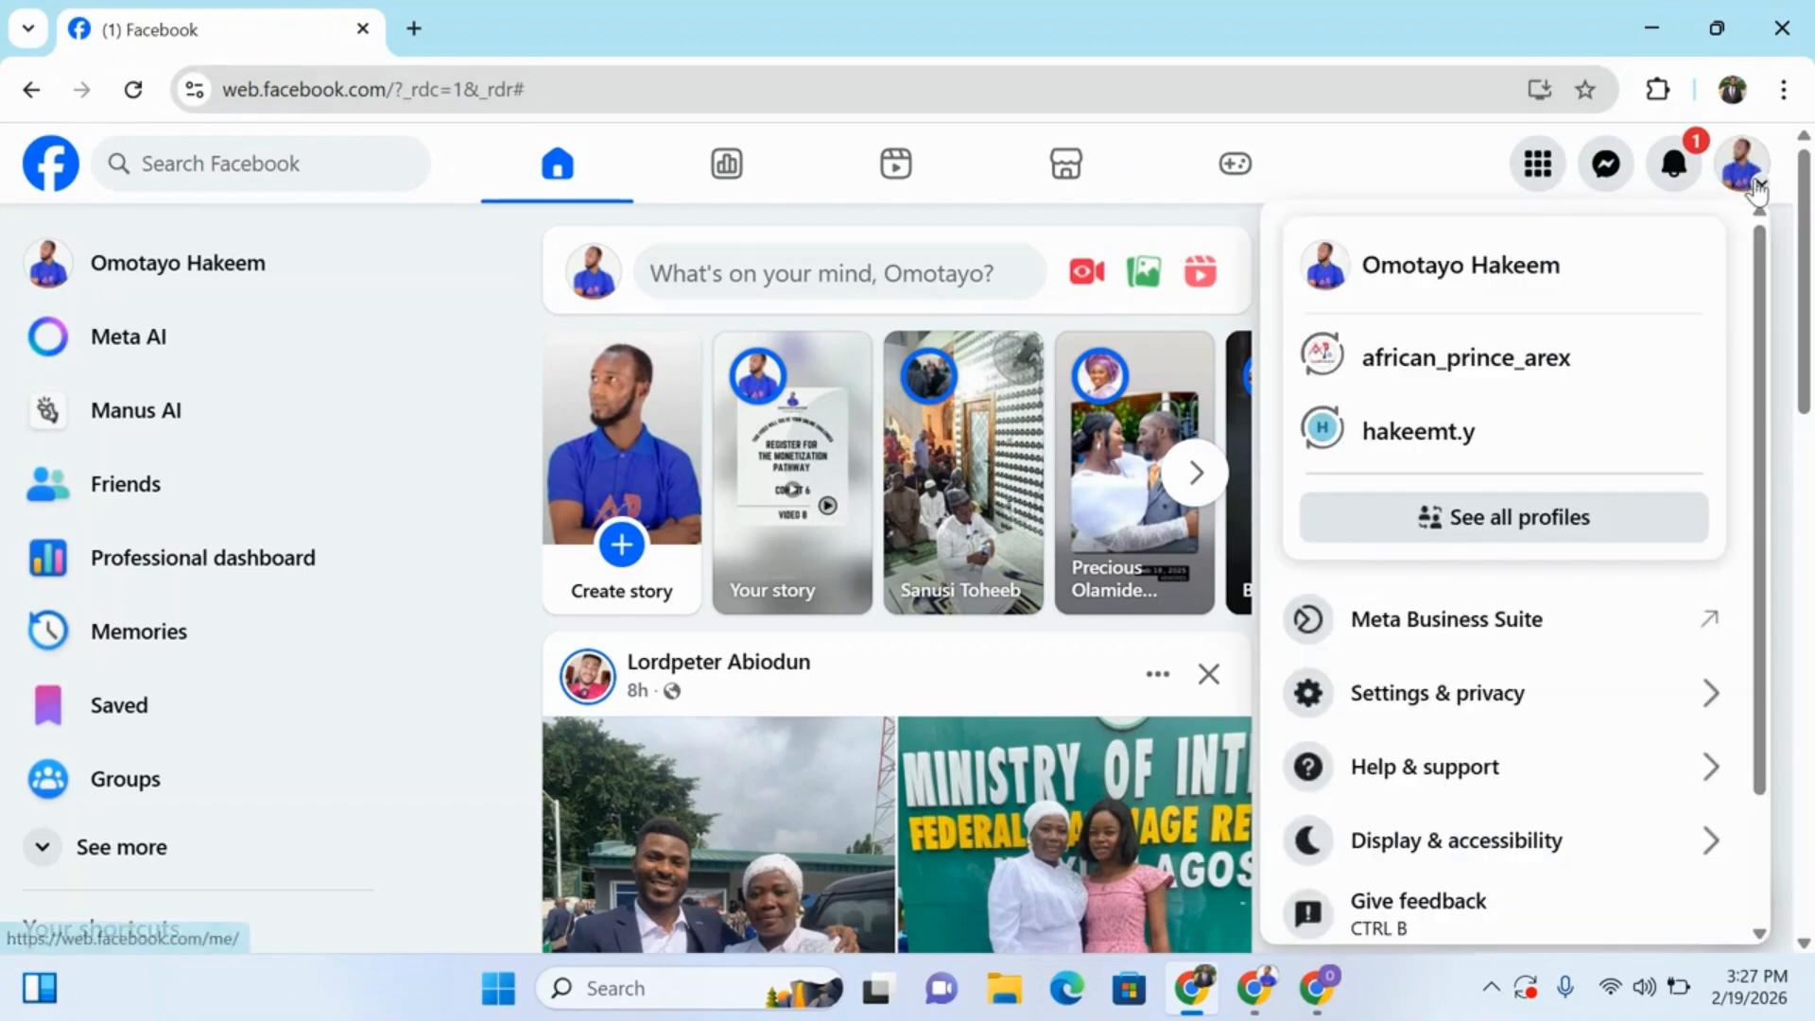
left_click(490, 357)
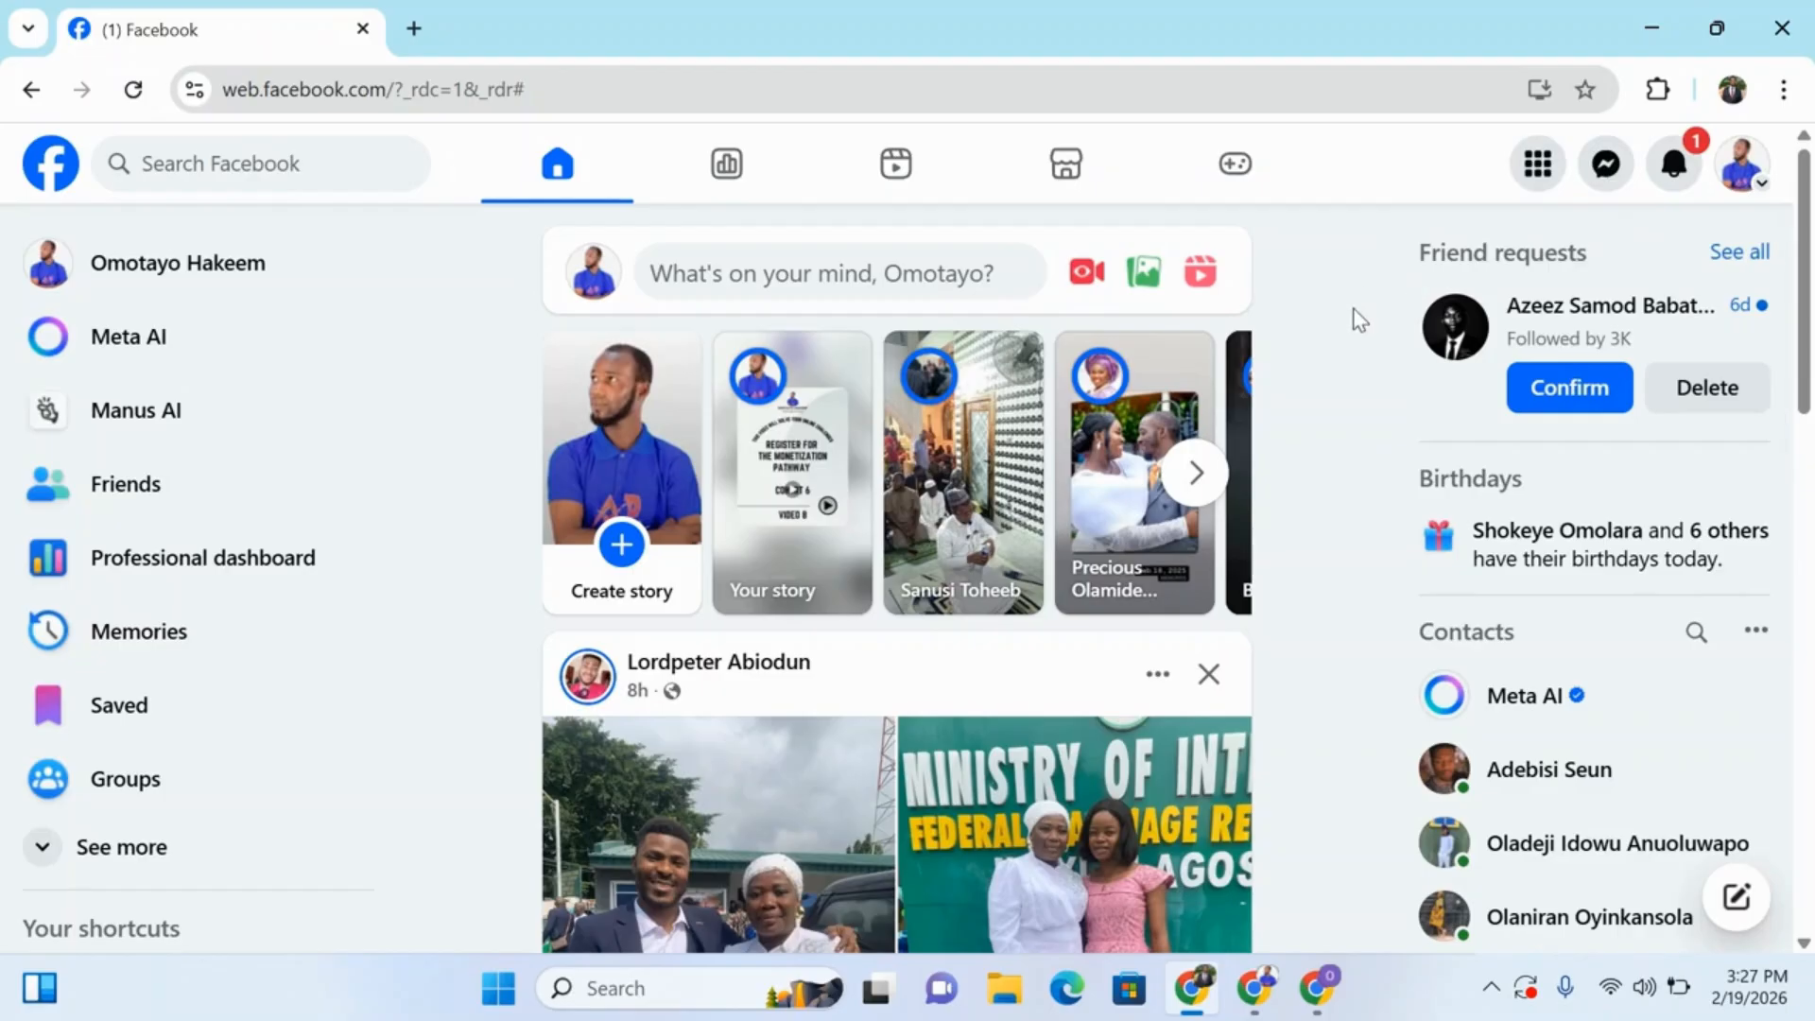
left_click(1745, 167)
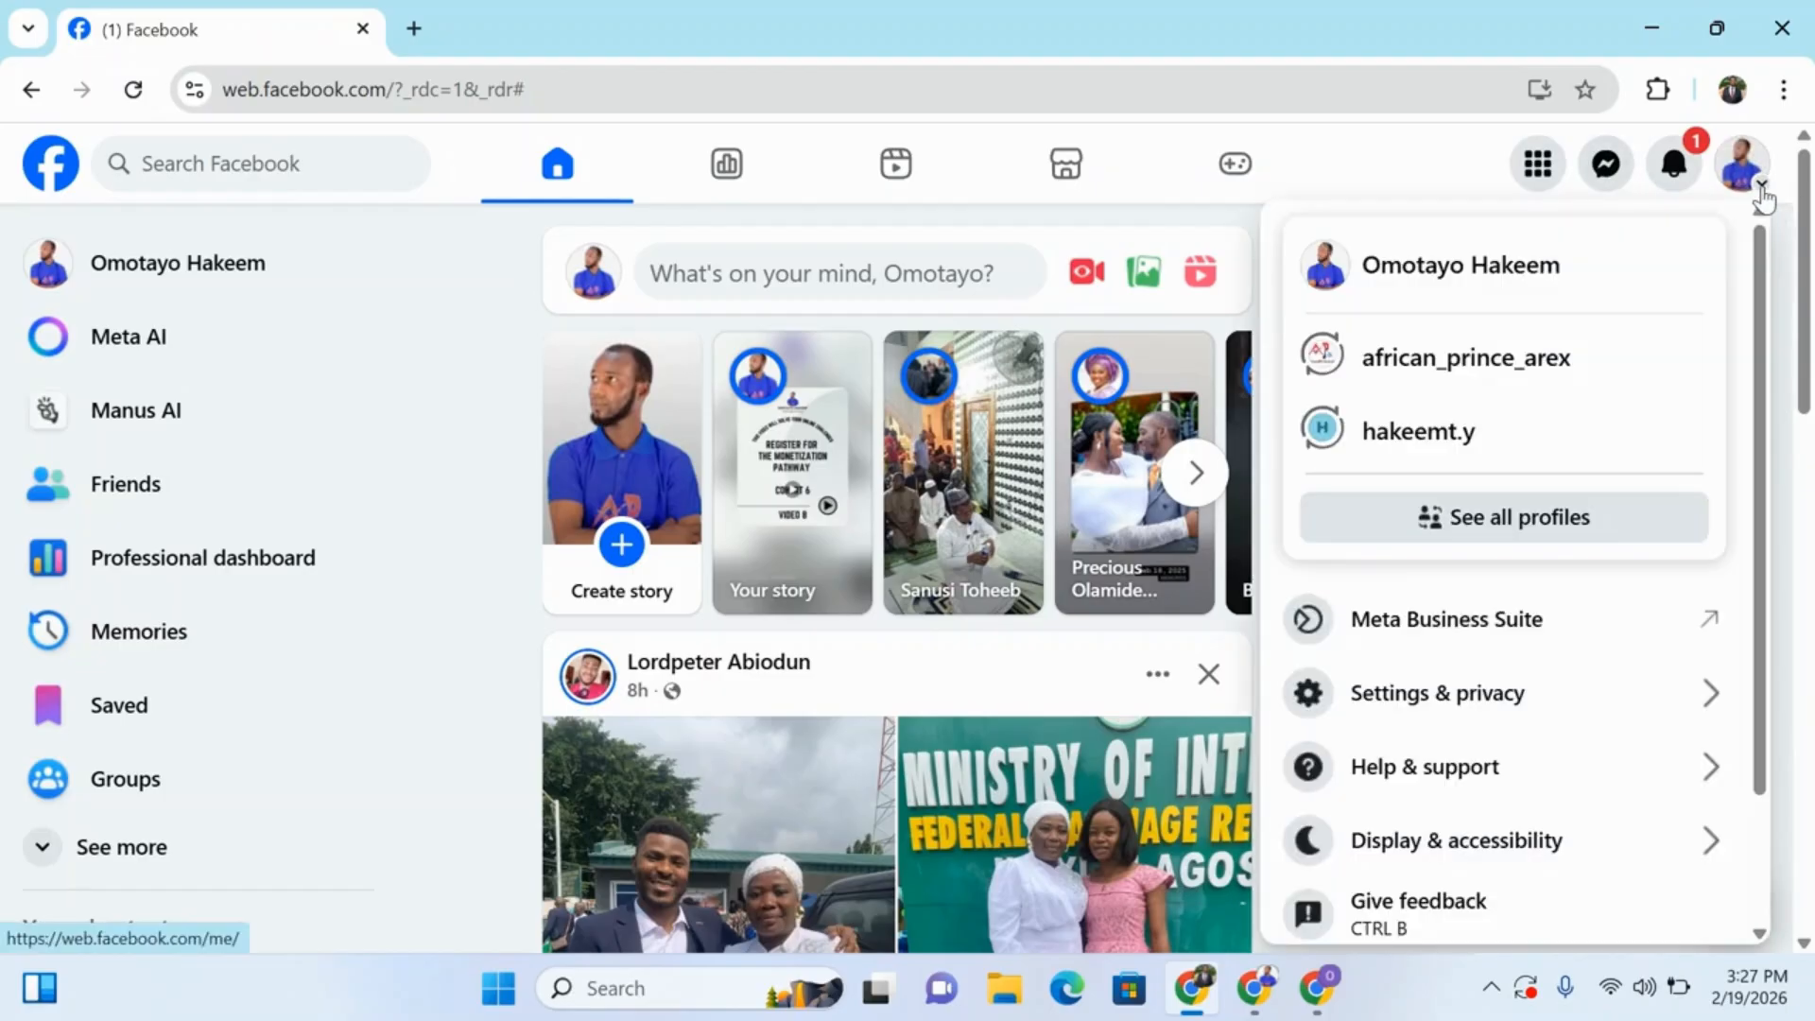
left_click(1492, 519)
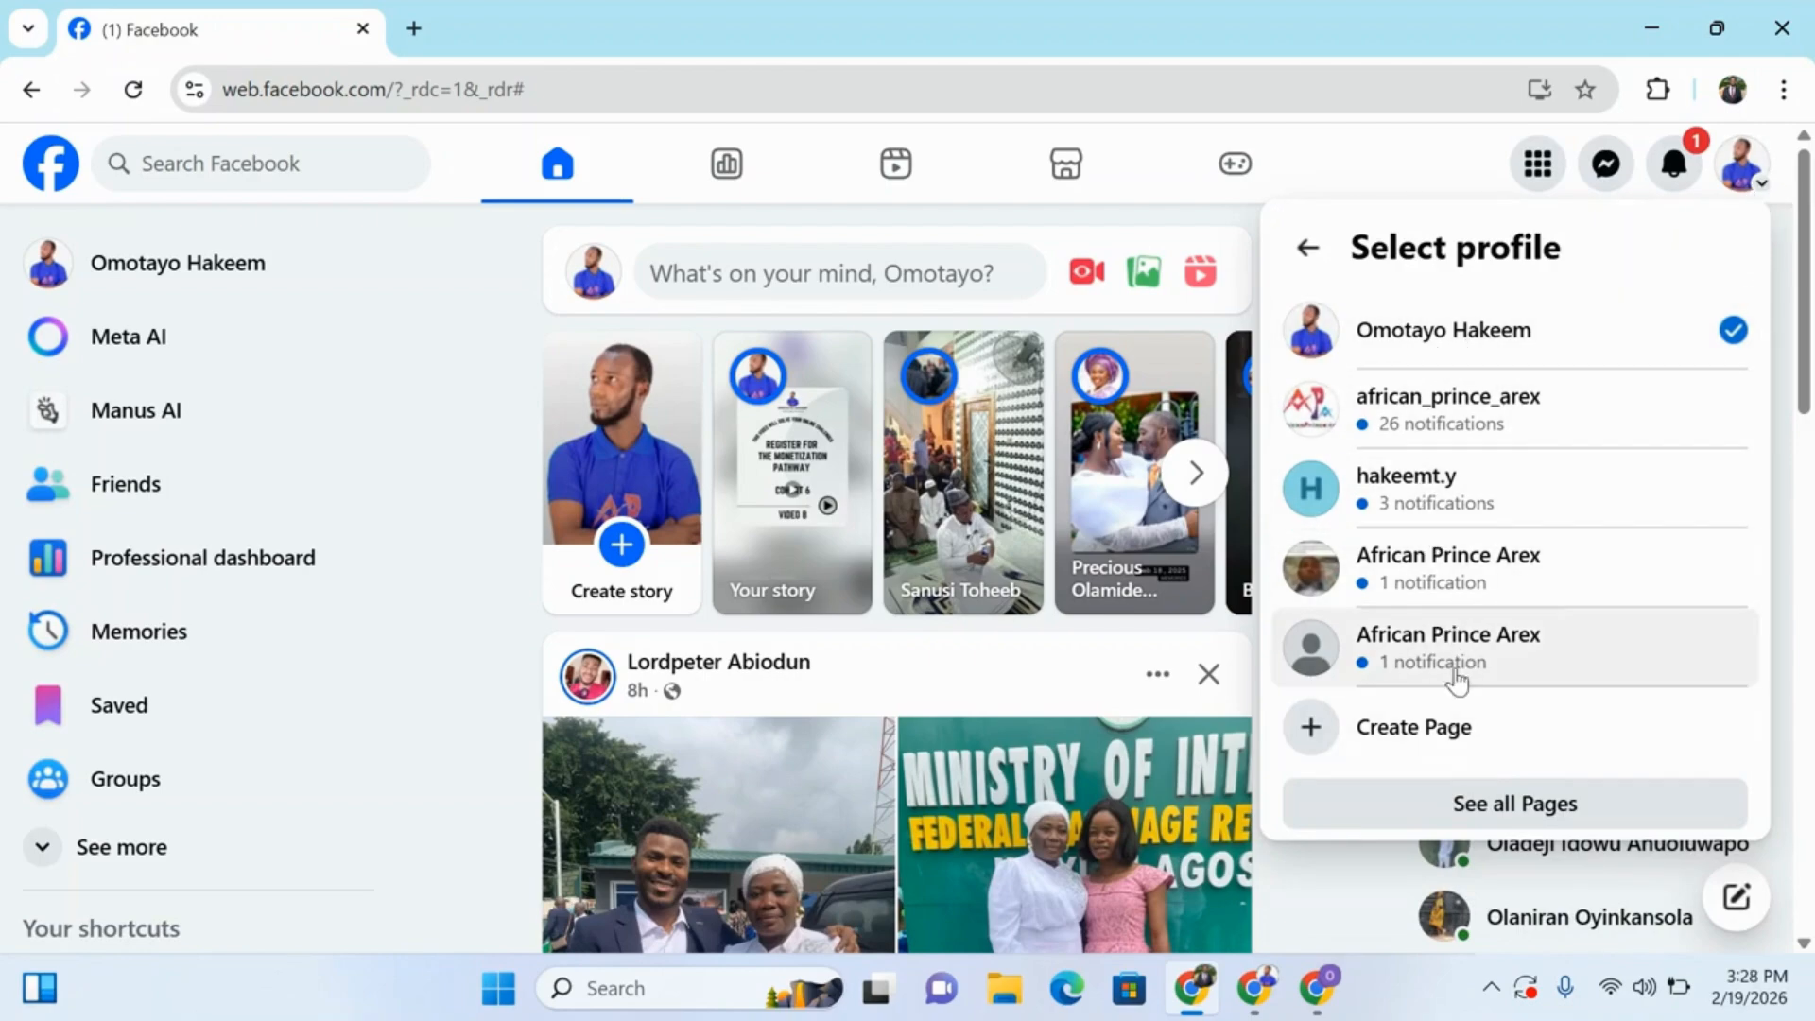
left_click(1483, 733)
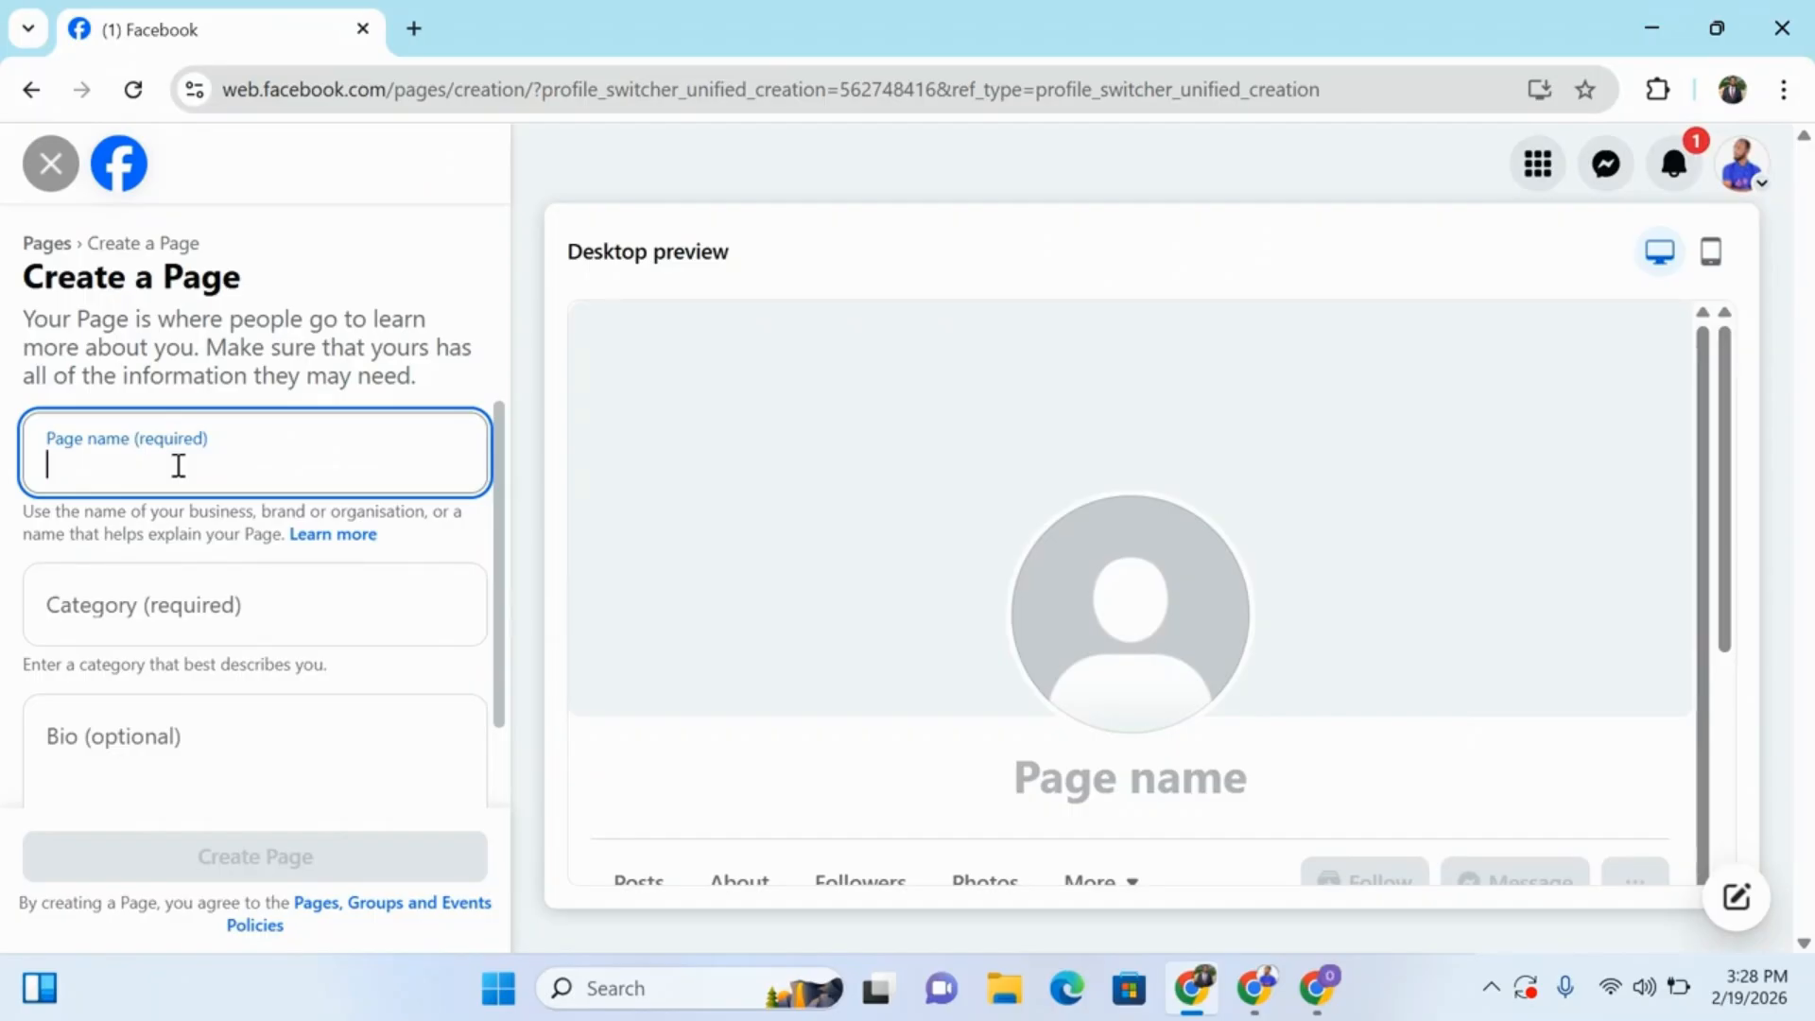
Step: Fill in the required page name on the Create a Page form
left_click(1742, 168)
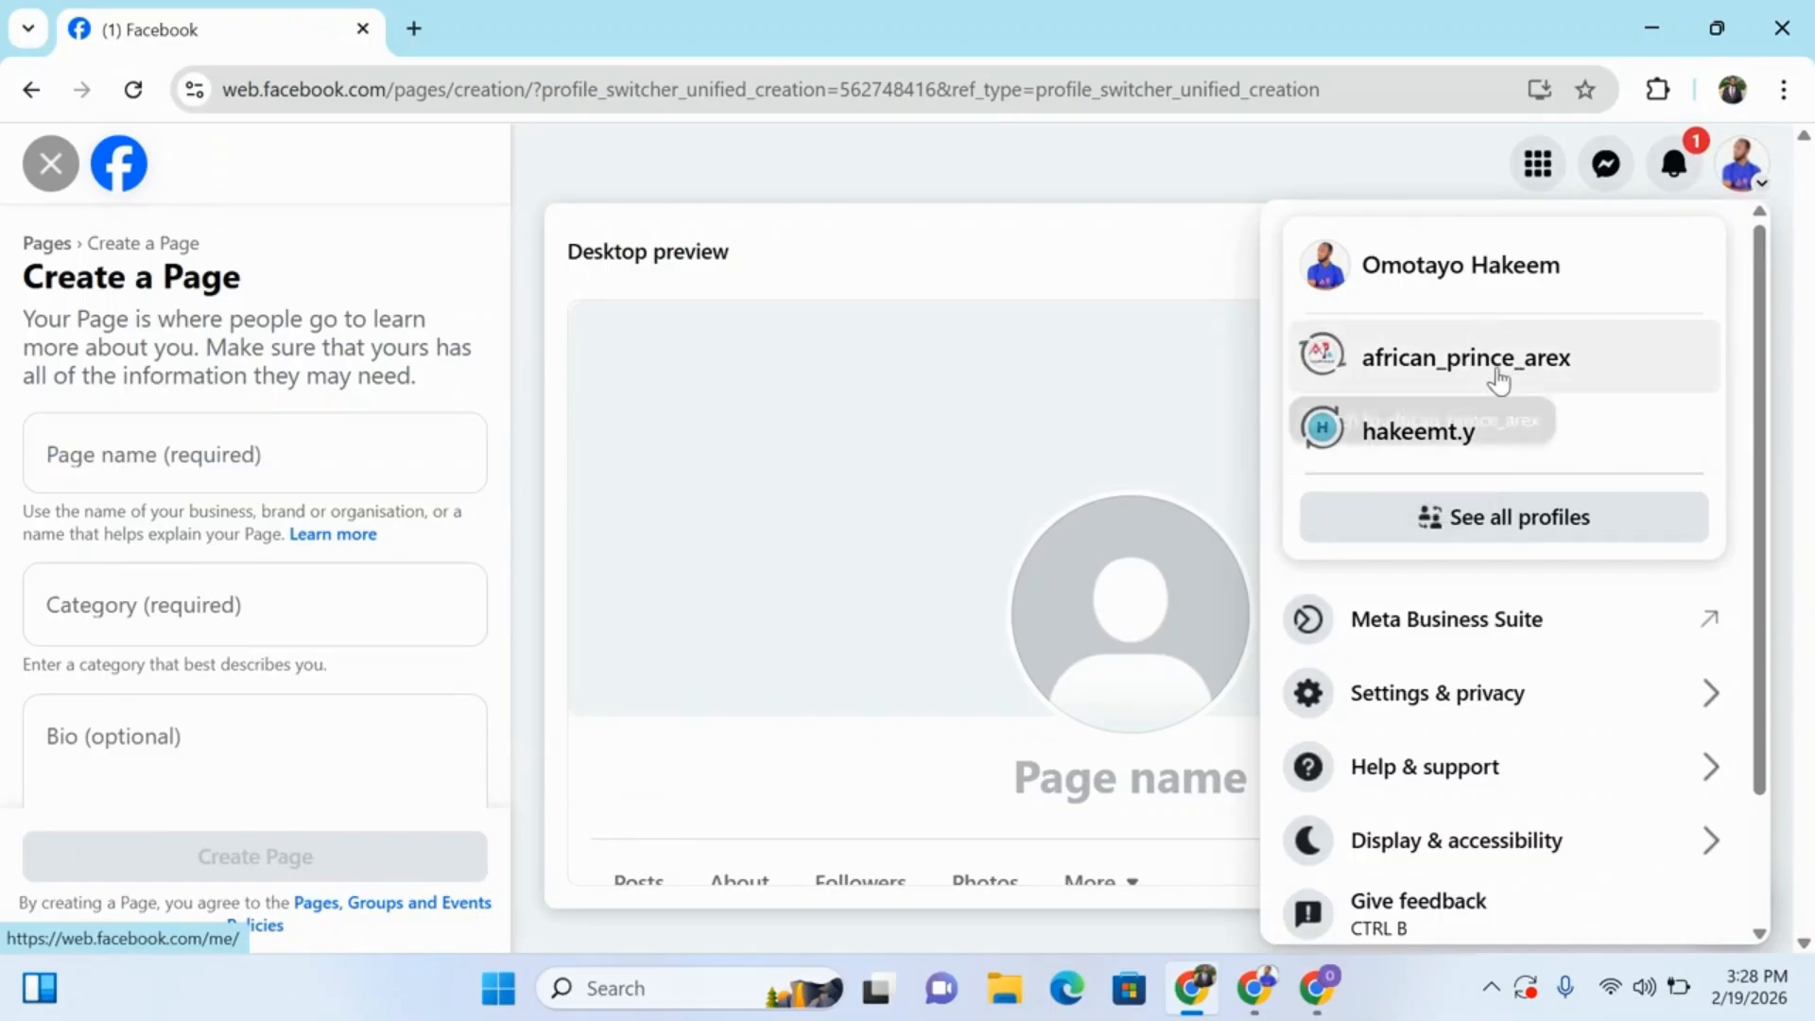
left_click(283, 449)
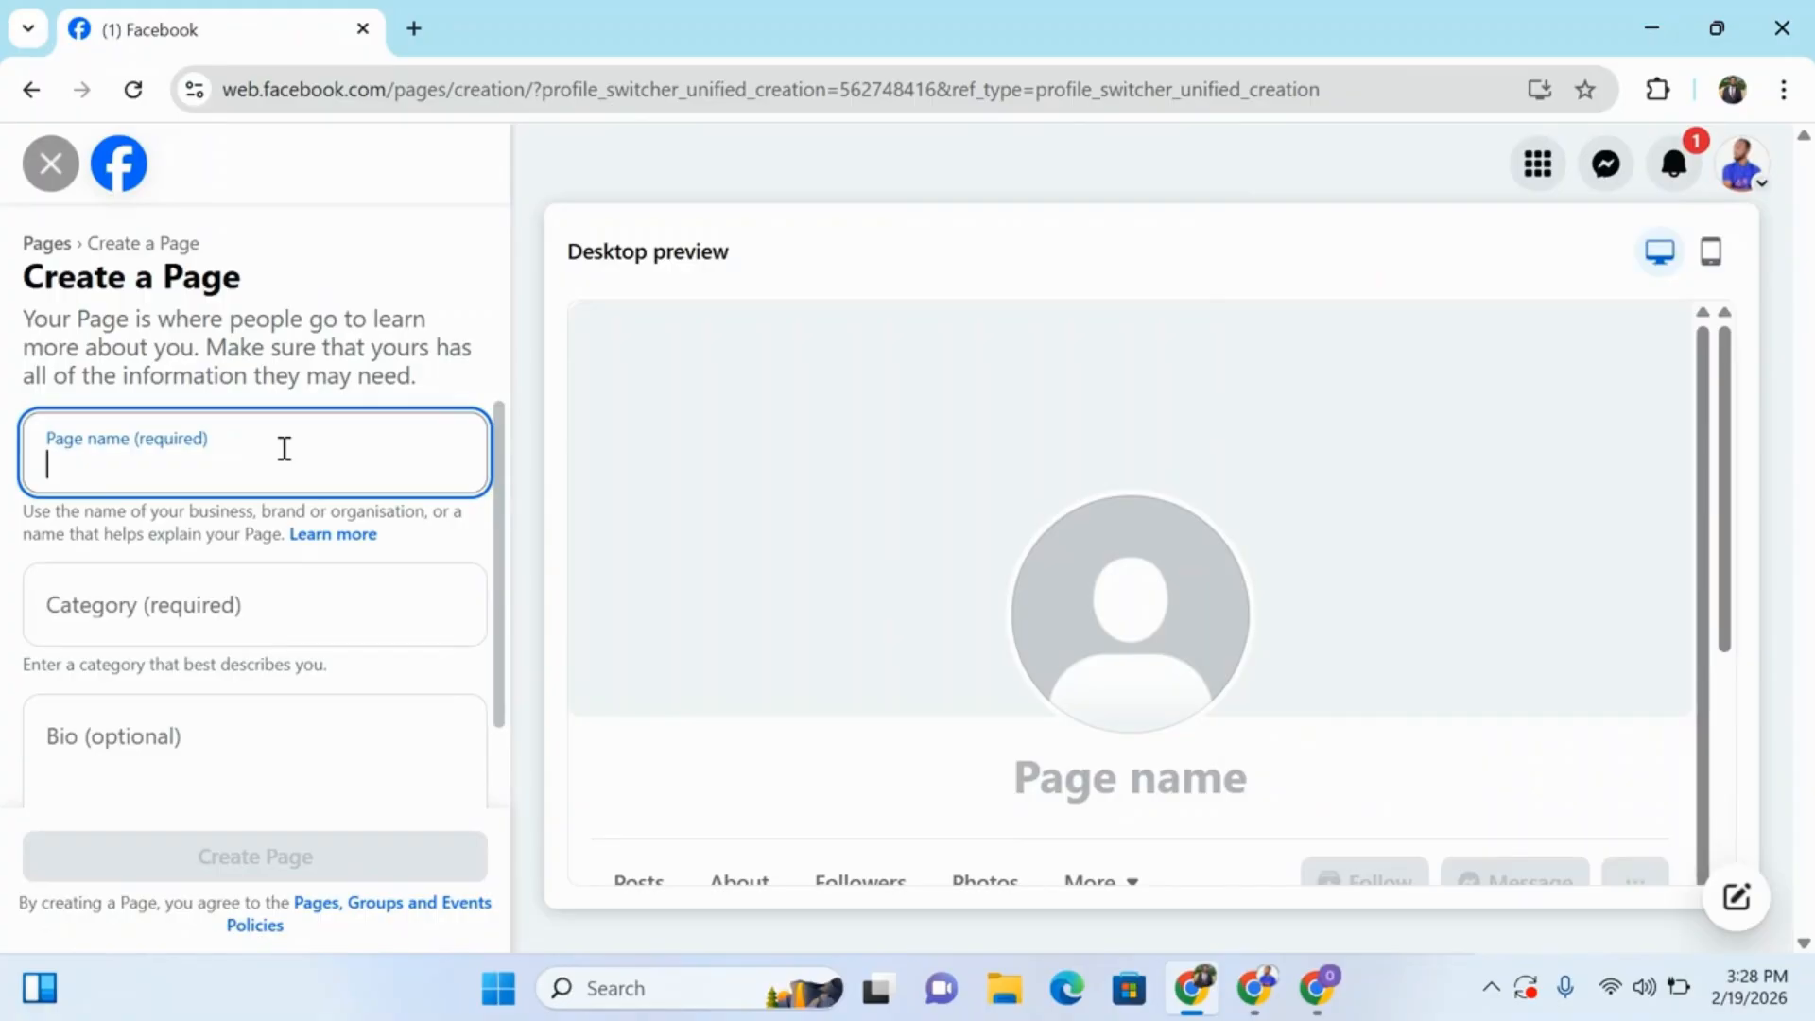
type("Prince Arex")
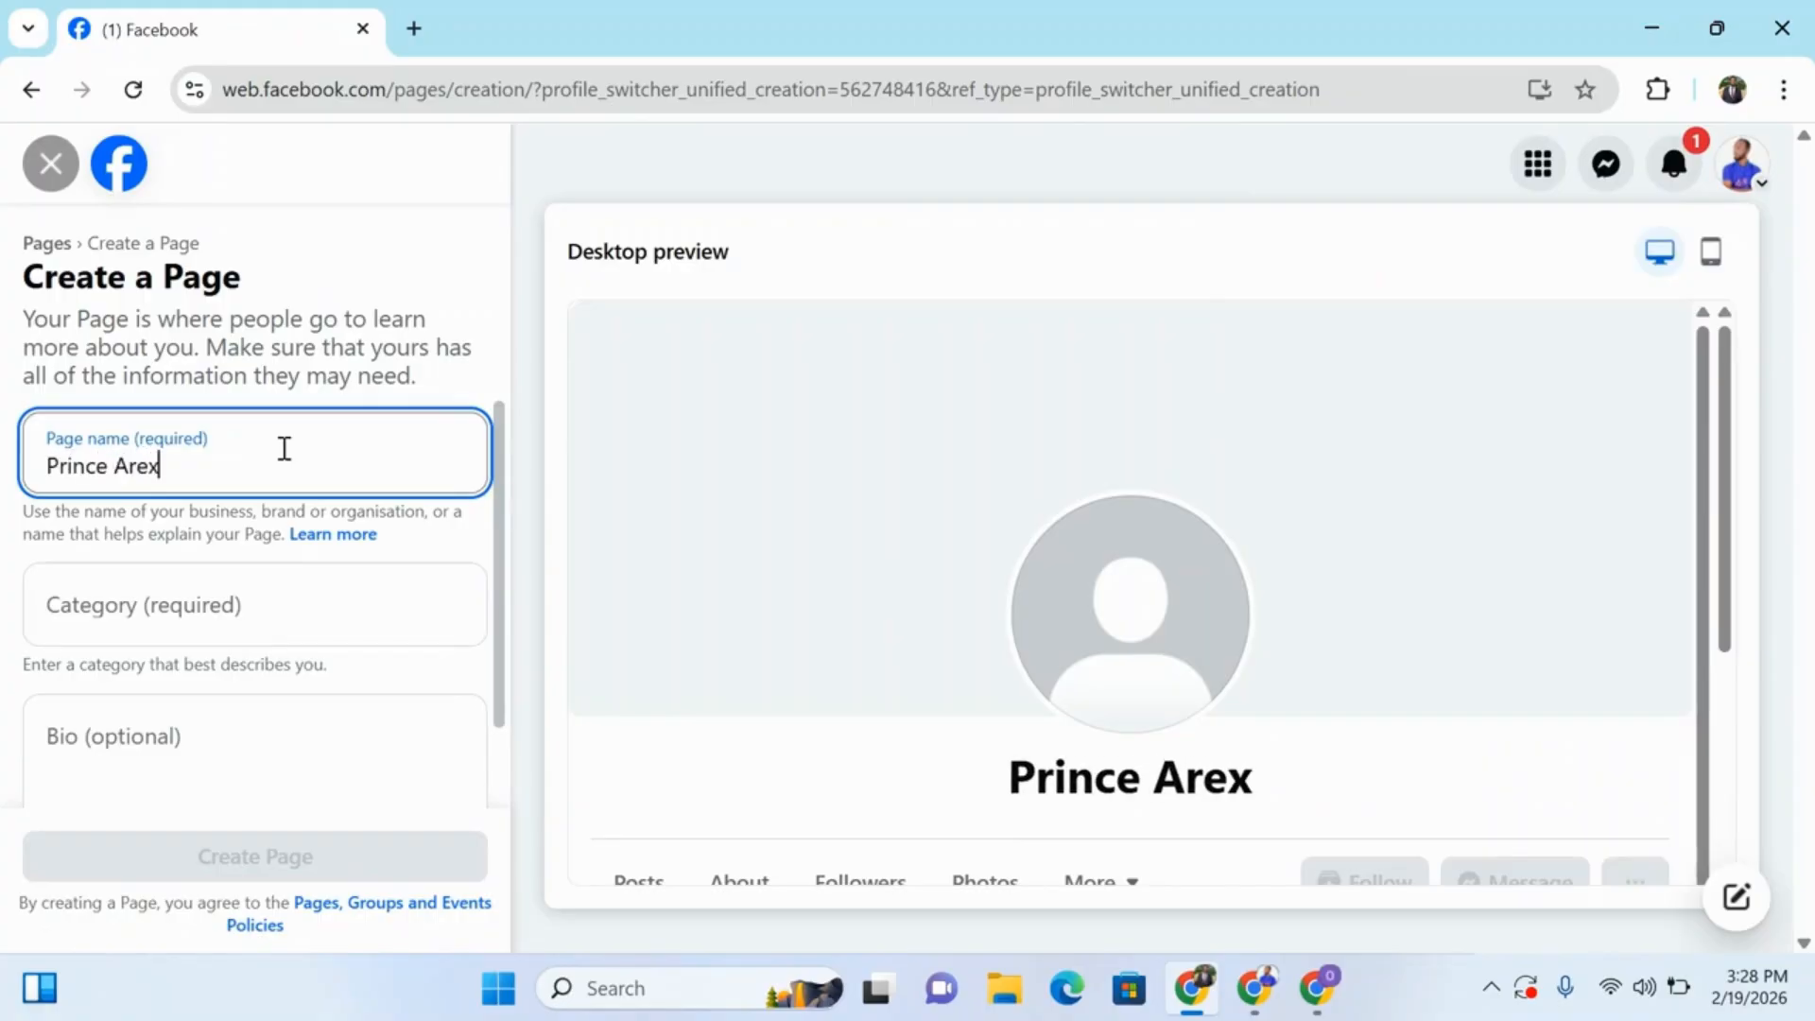
Step: Search the page categories for "writ" and choose Writing service
left_click(262, 621)
type("wri")
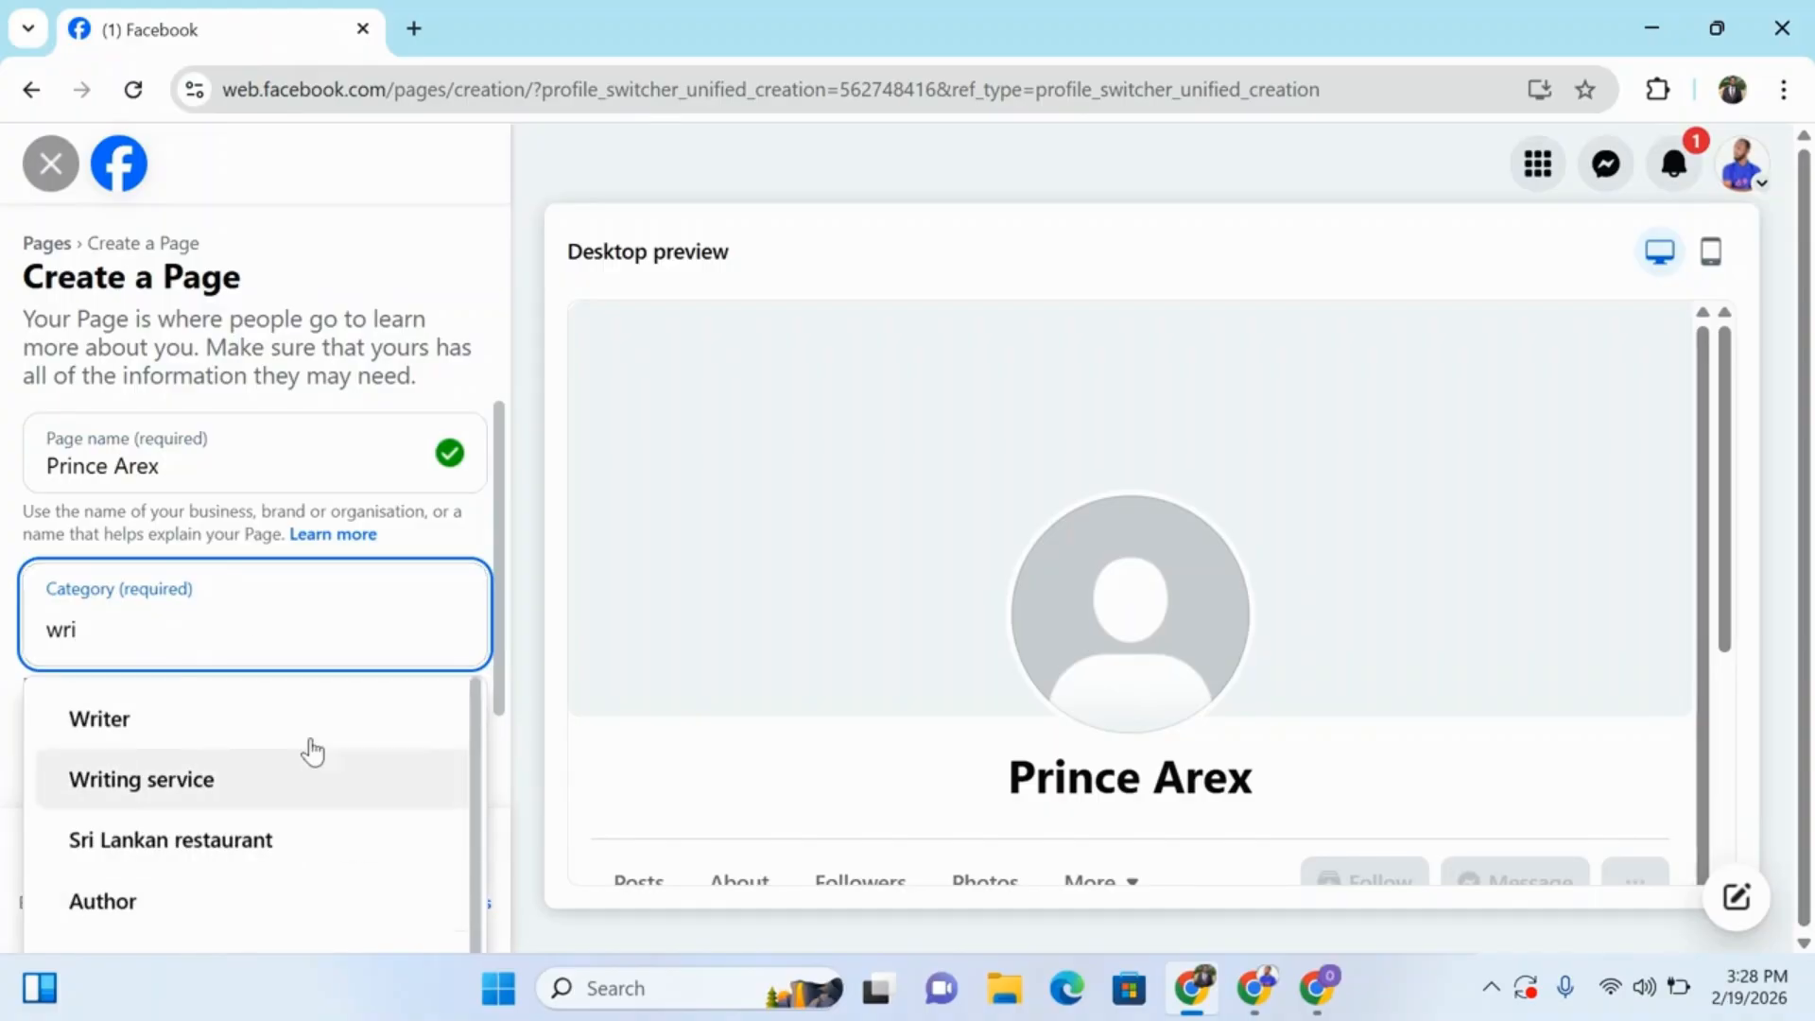
scroll(477, 792, "down", 1)
scroll(478, 792, "down", 1)
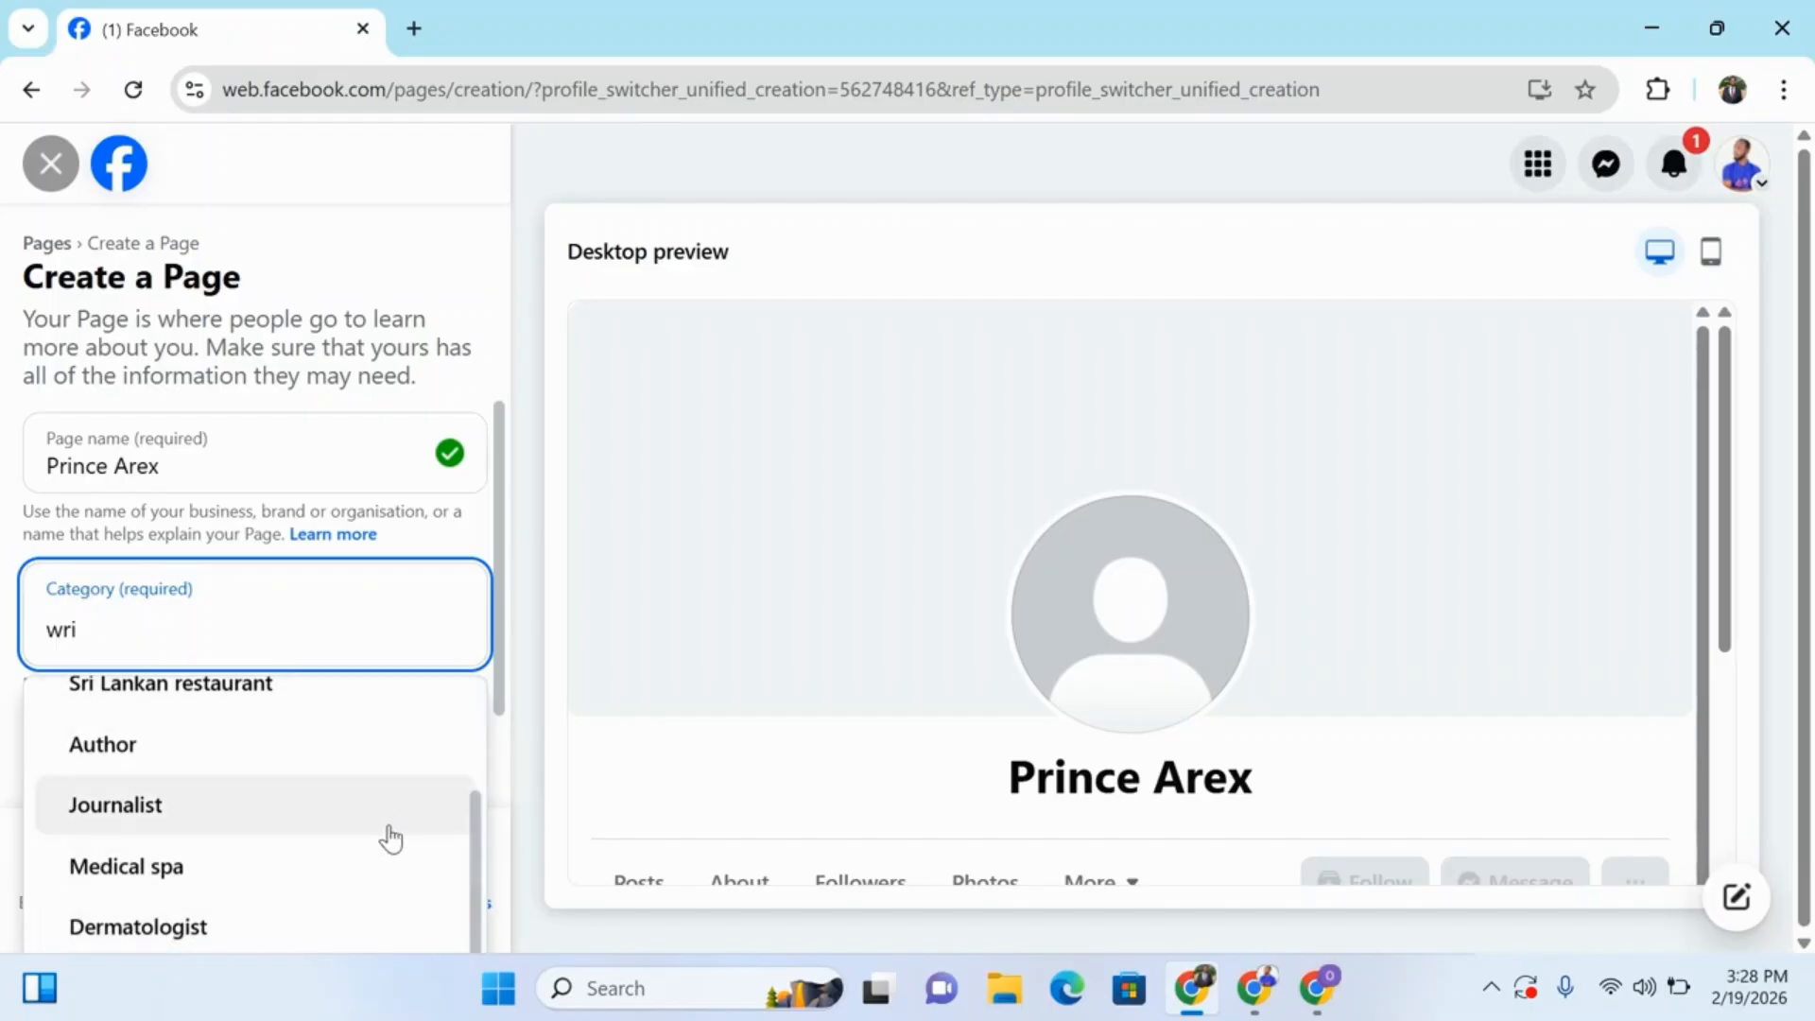
type("t")
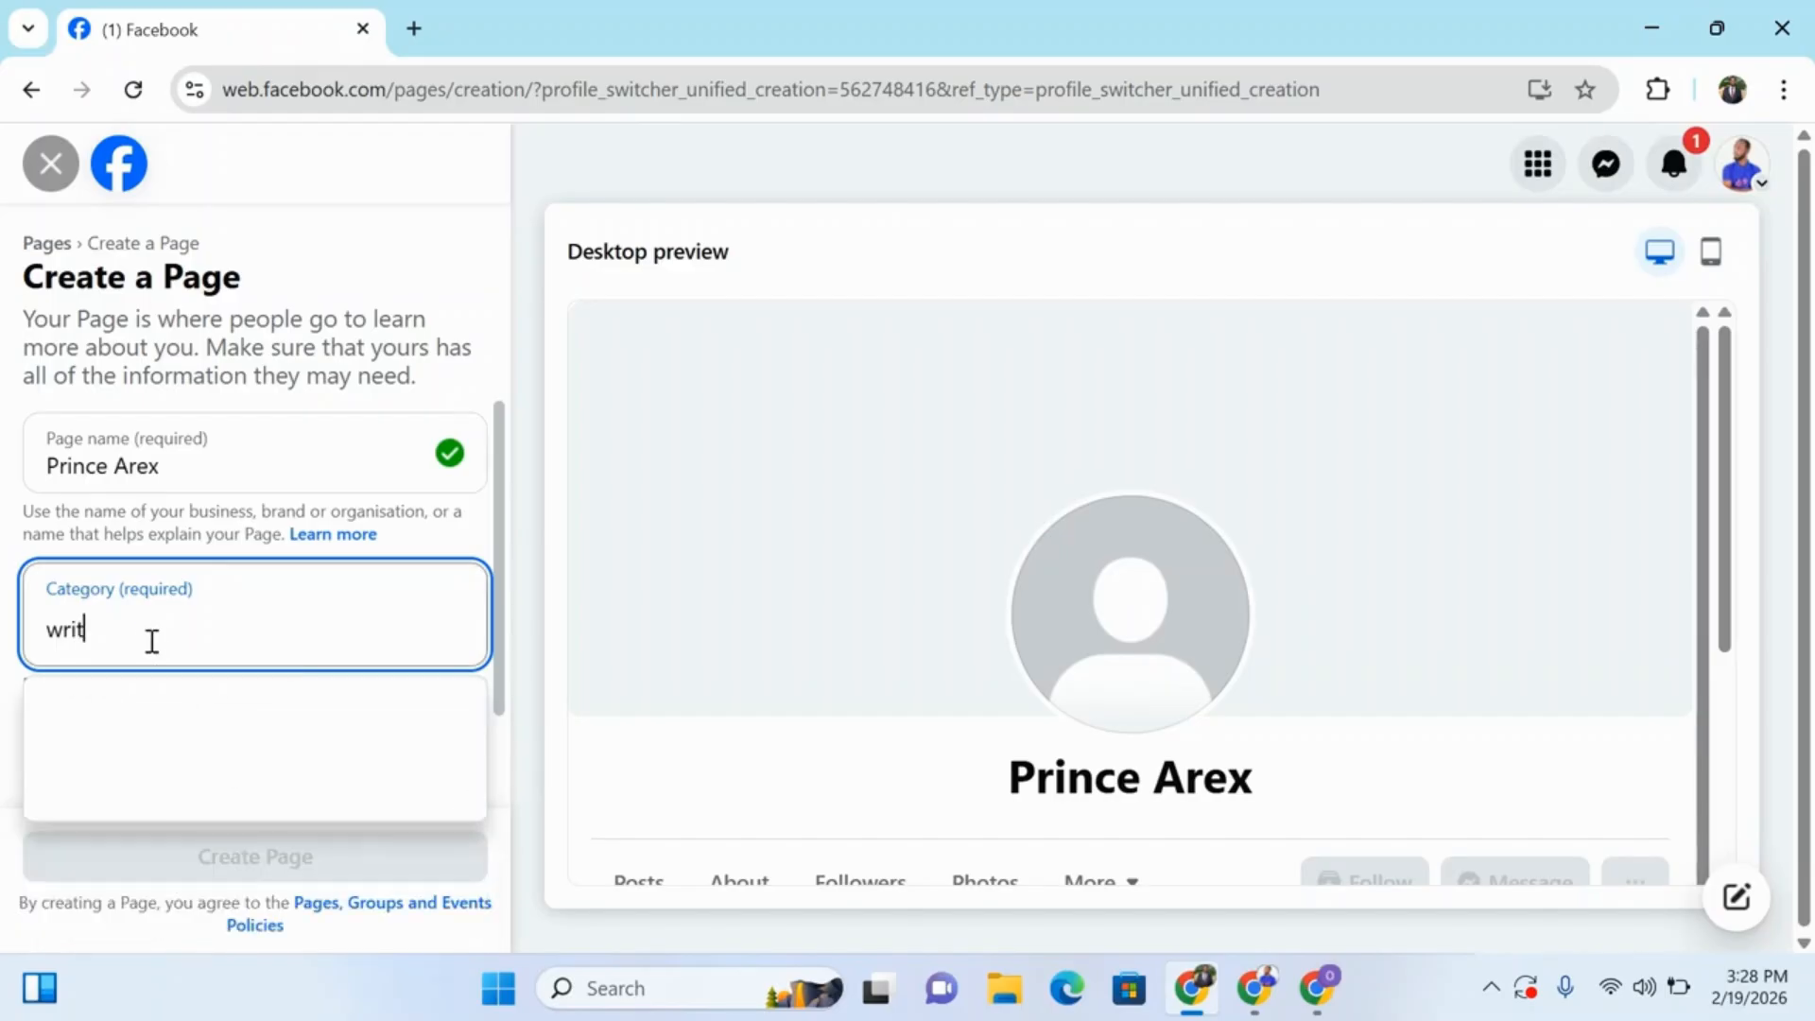
left_click(180, 804)
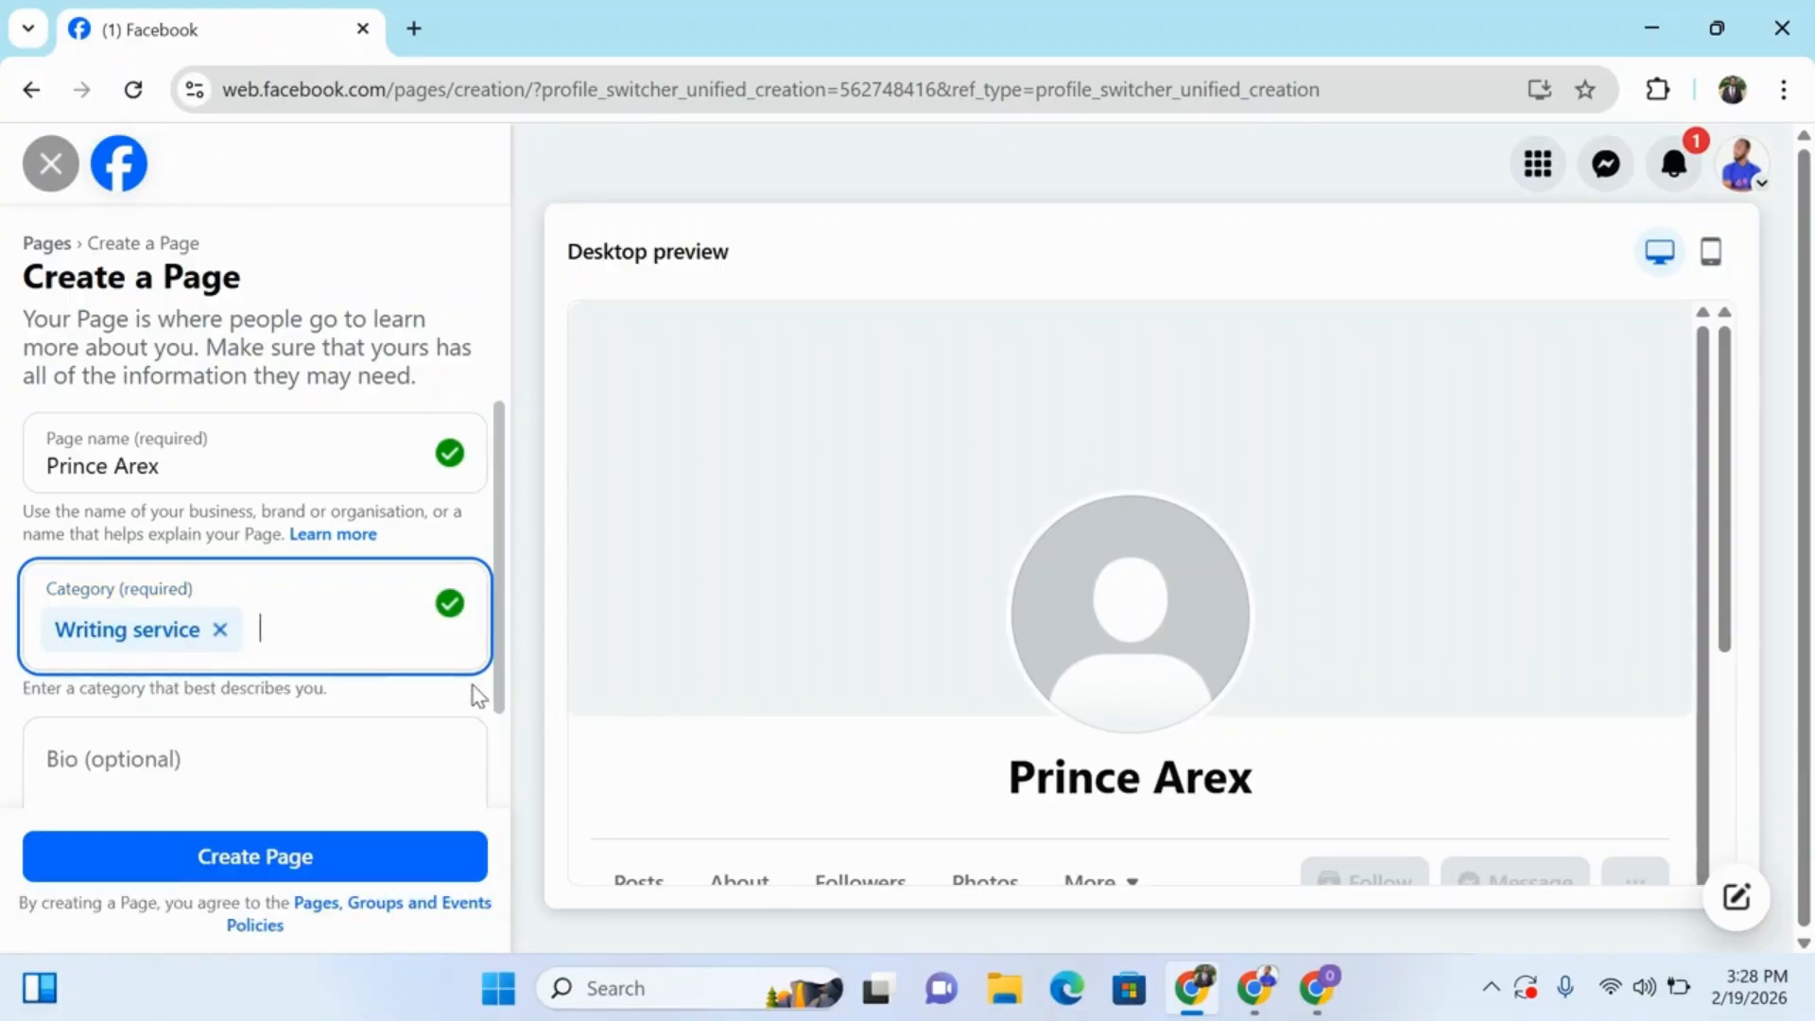
Step: Check the intro section in the desktop preview and submit the new page with the optional bio left empty
left_click_drag(503, 616, 503, 718)
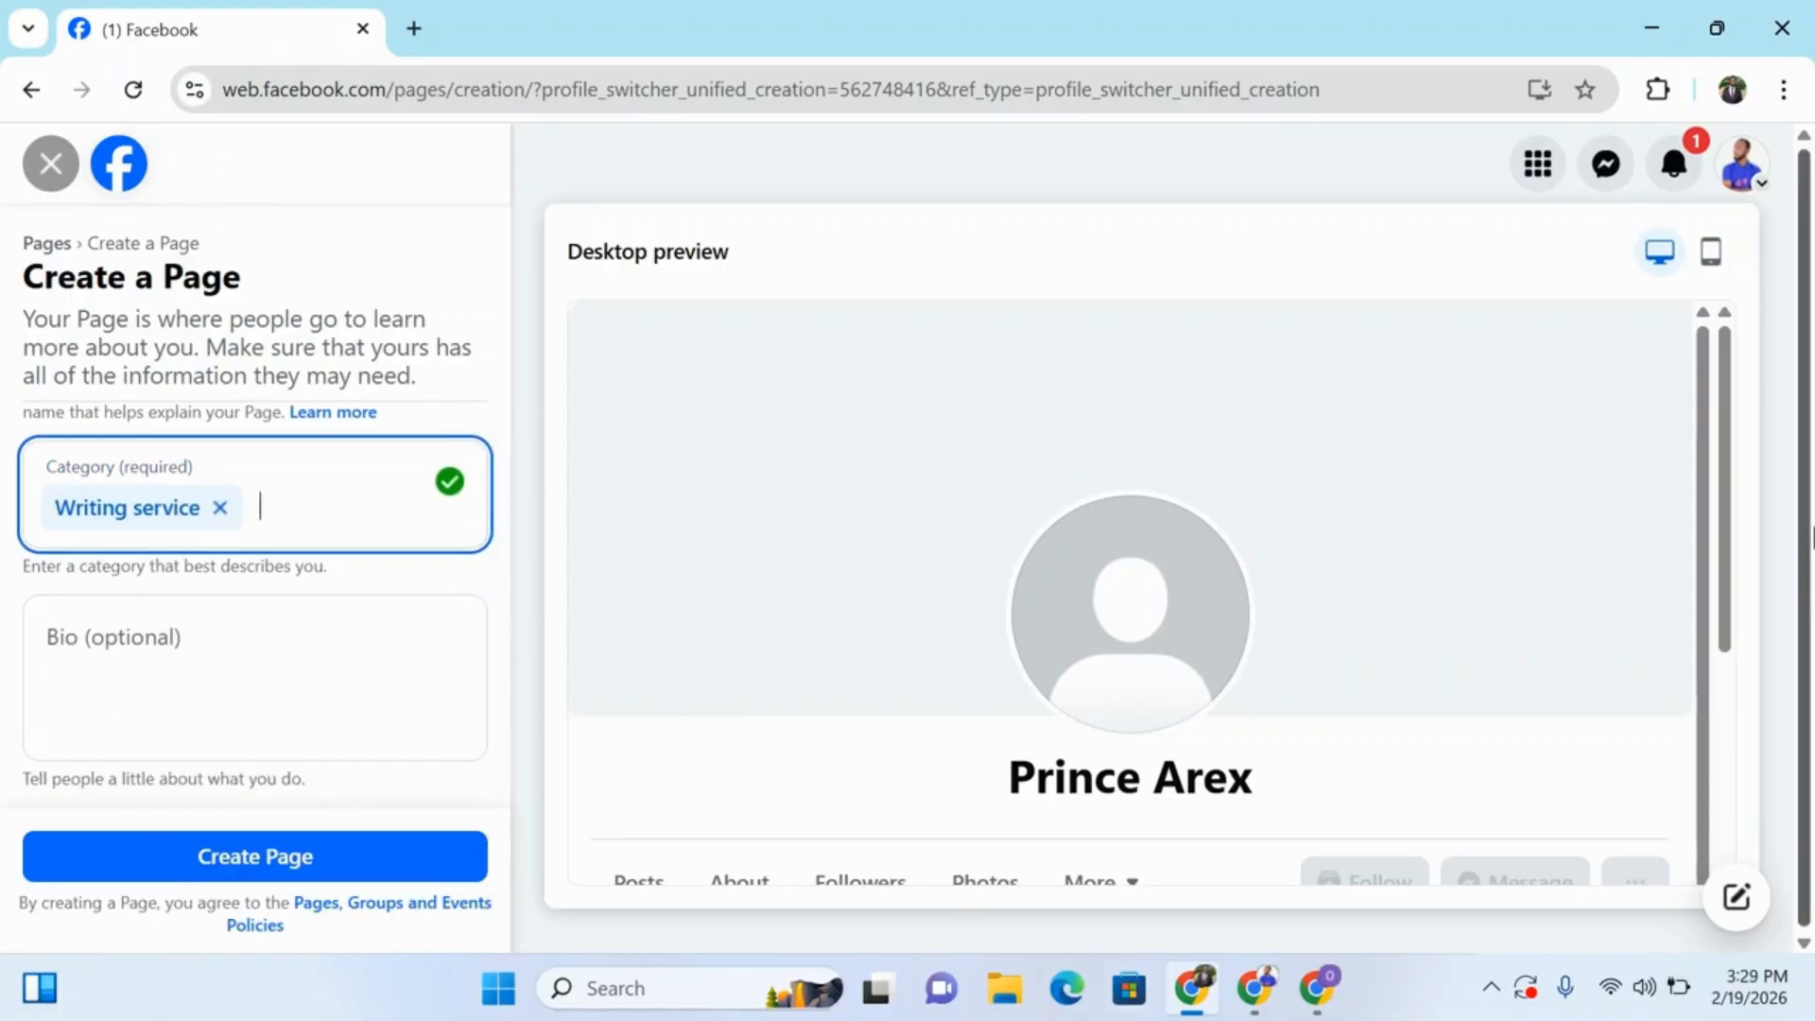
left_click_drag(1726, 547, 1725, 705)
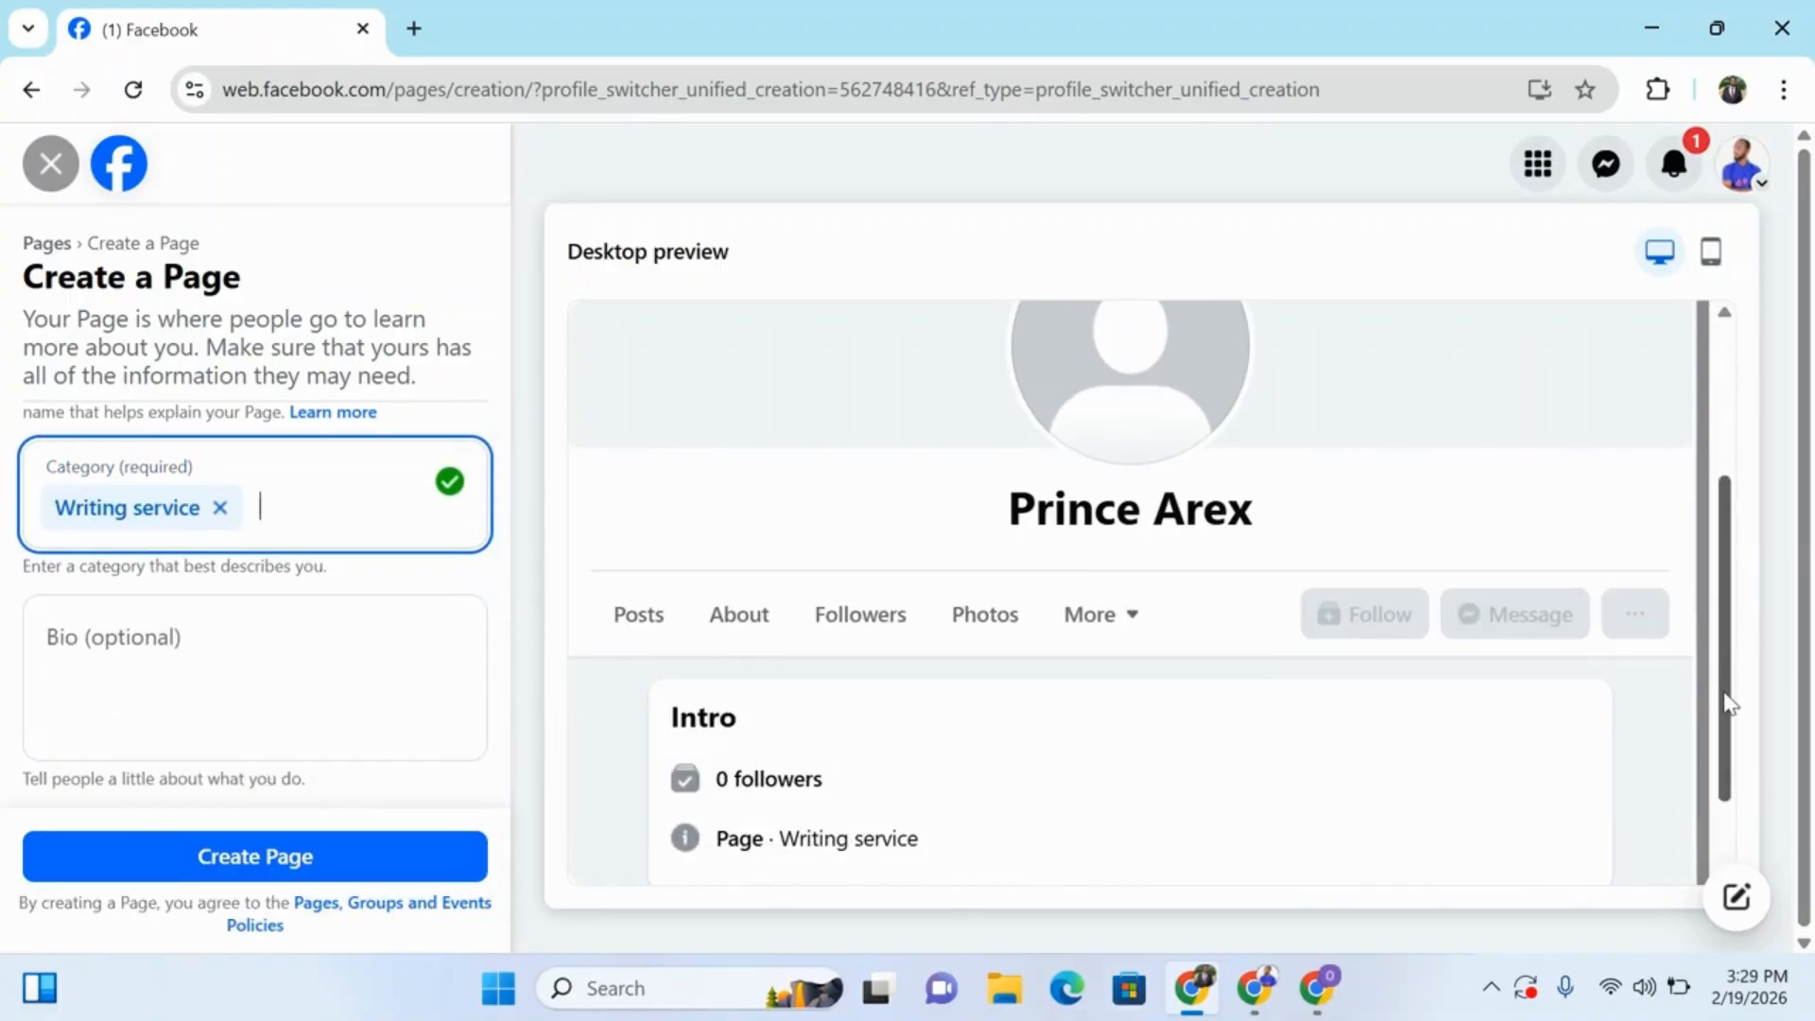
left_click(180, 653)
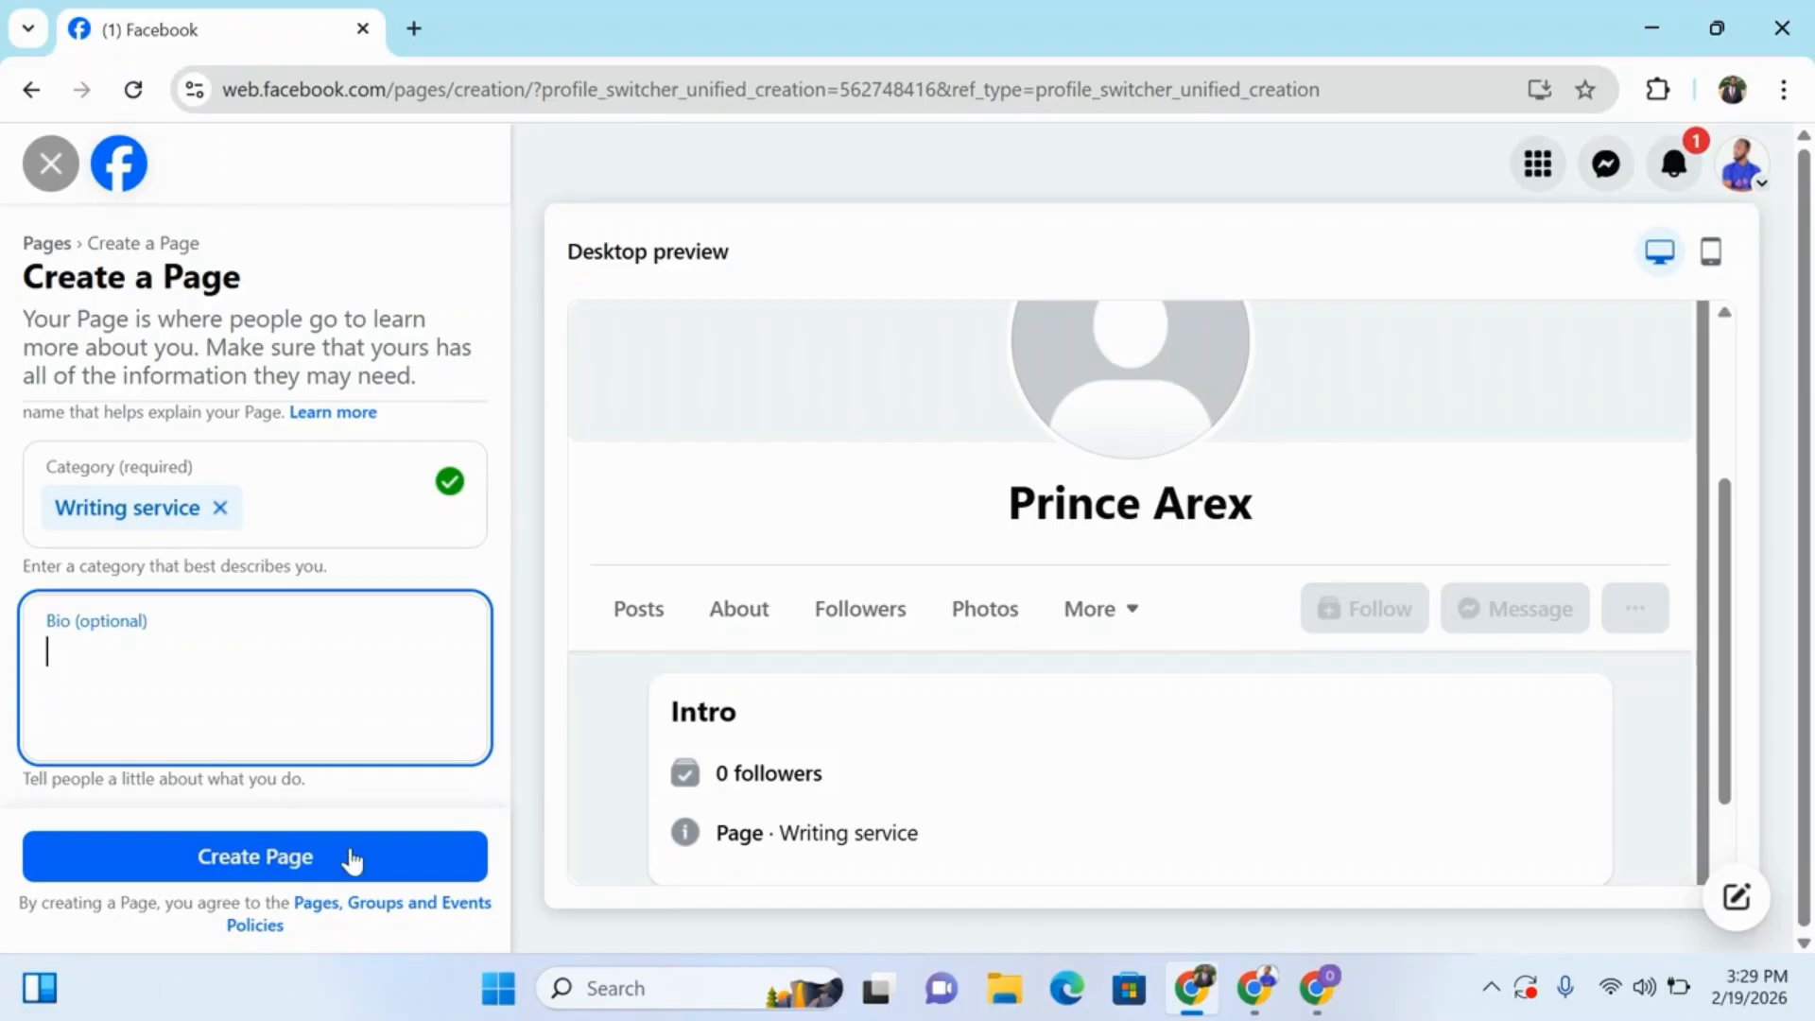
left_click(424, 847)
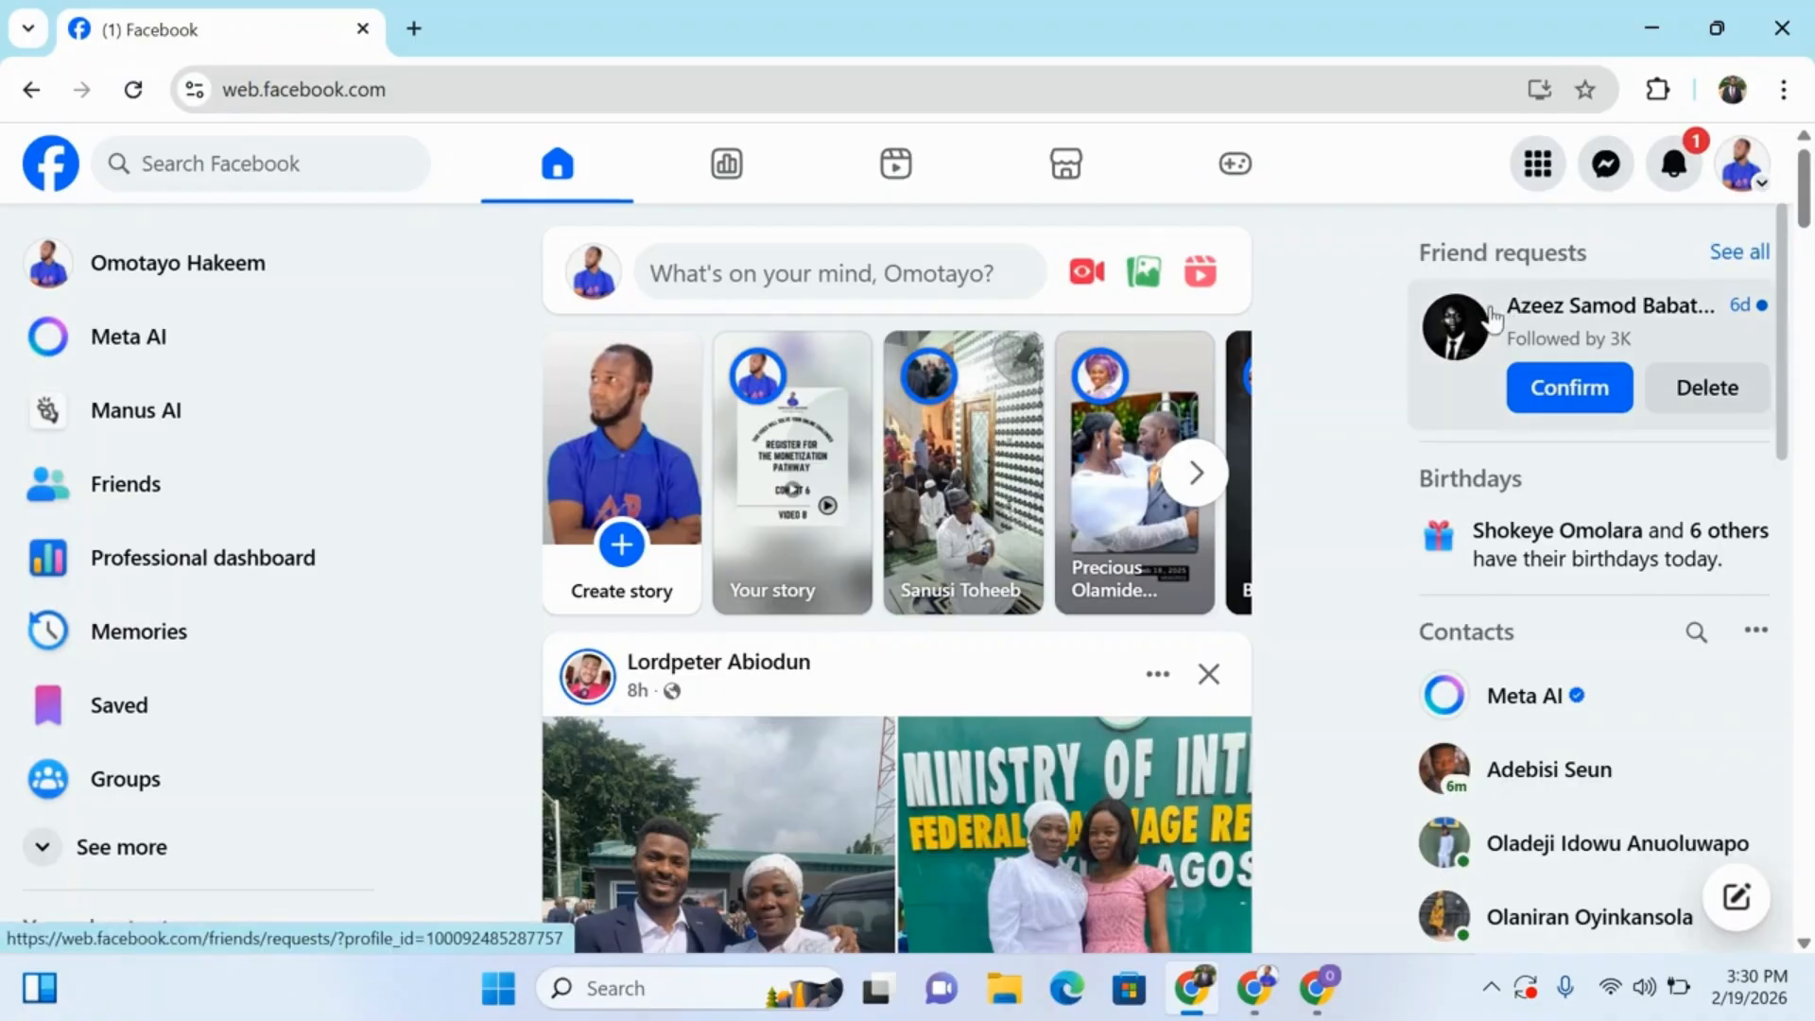
Step: Switch to the first Page listed in the account menu and return to the personal profile
left_click(1739, 166)
left_click(1380, 369)
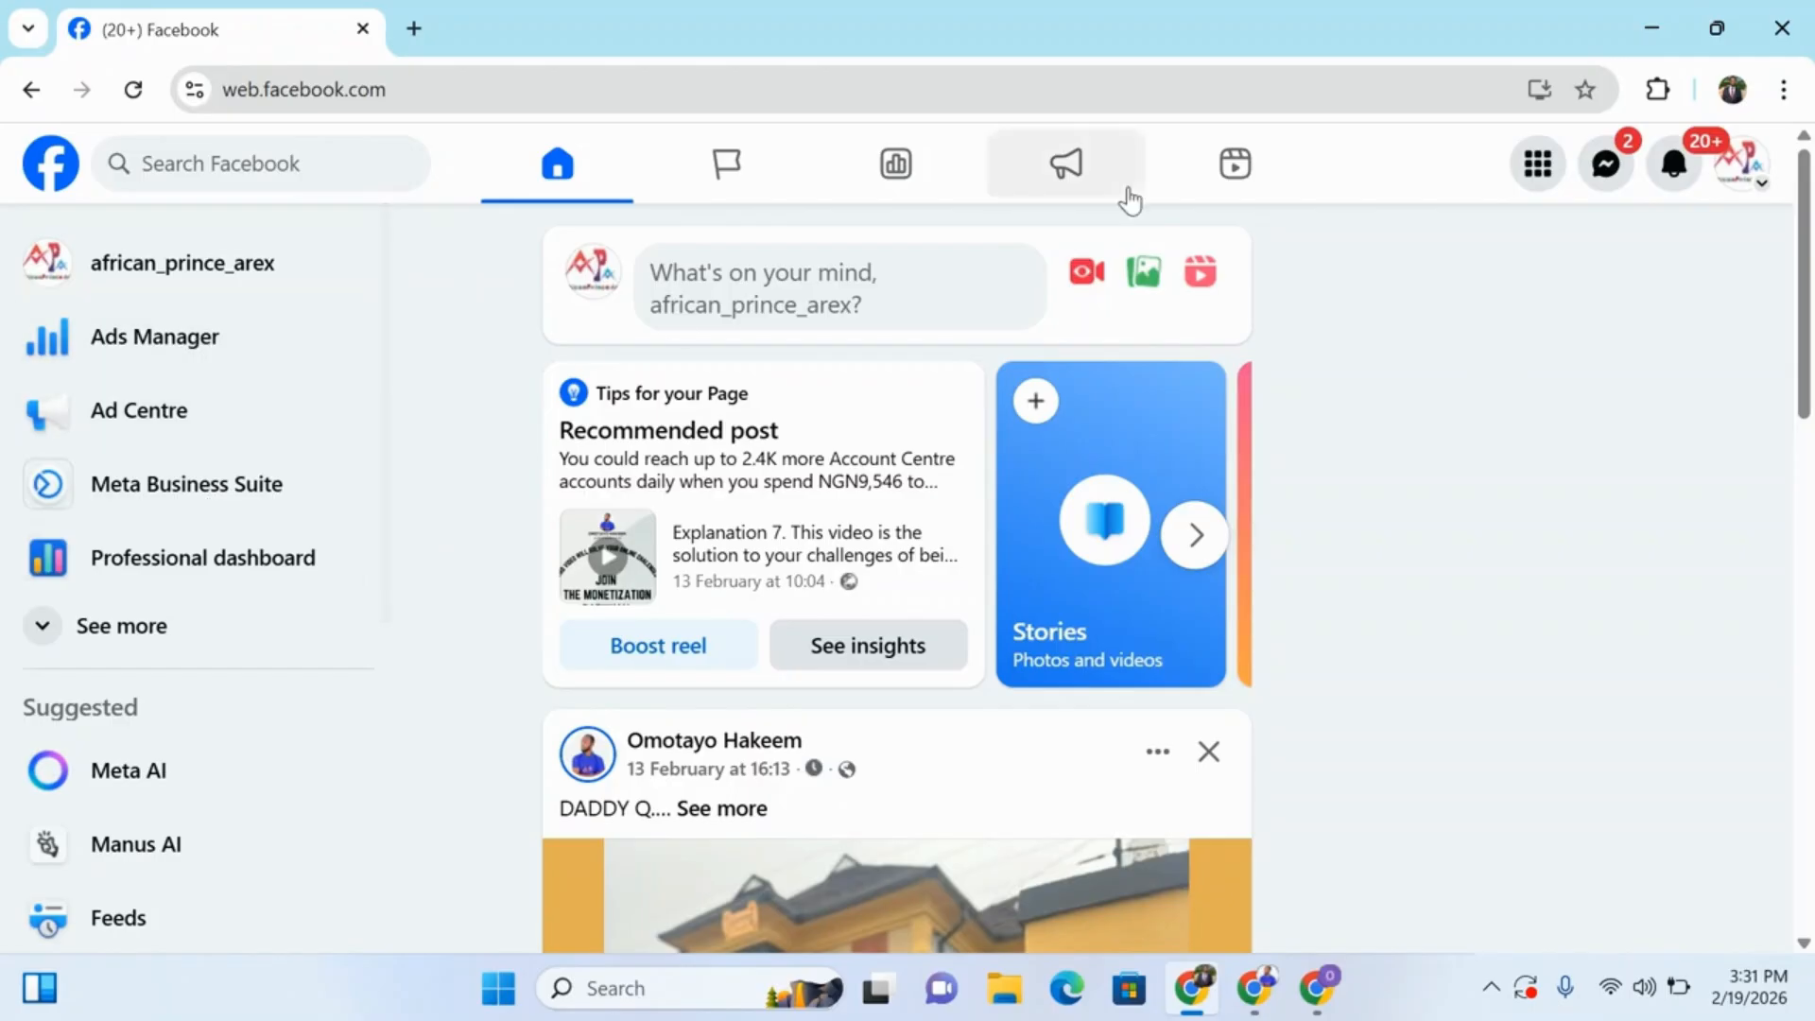
left_click(1756, 178)
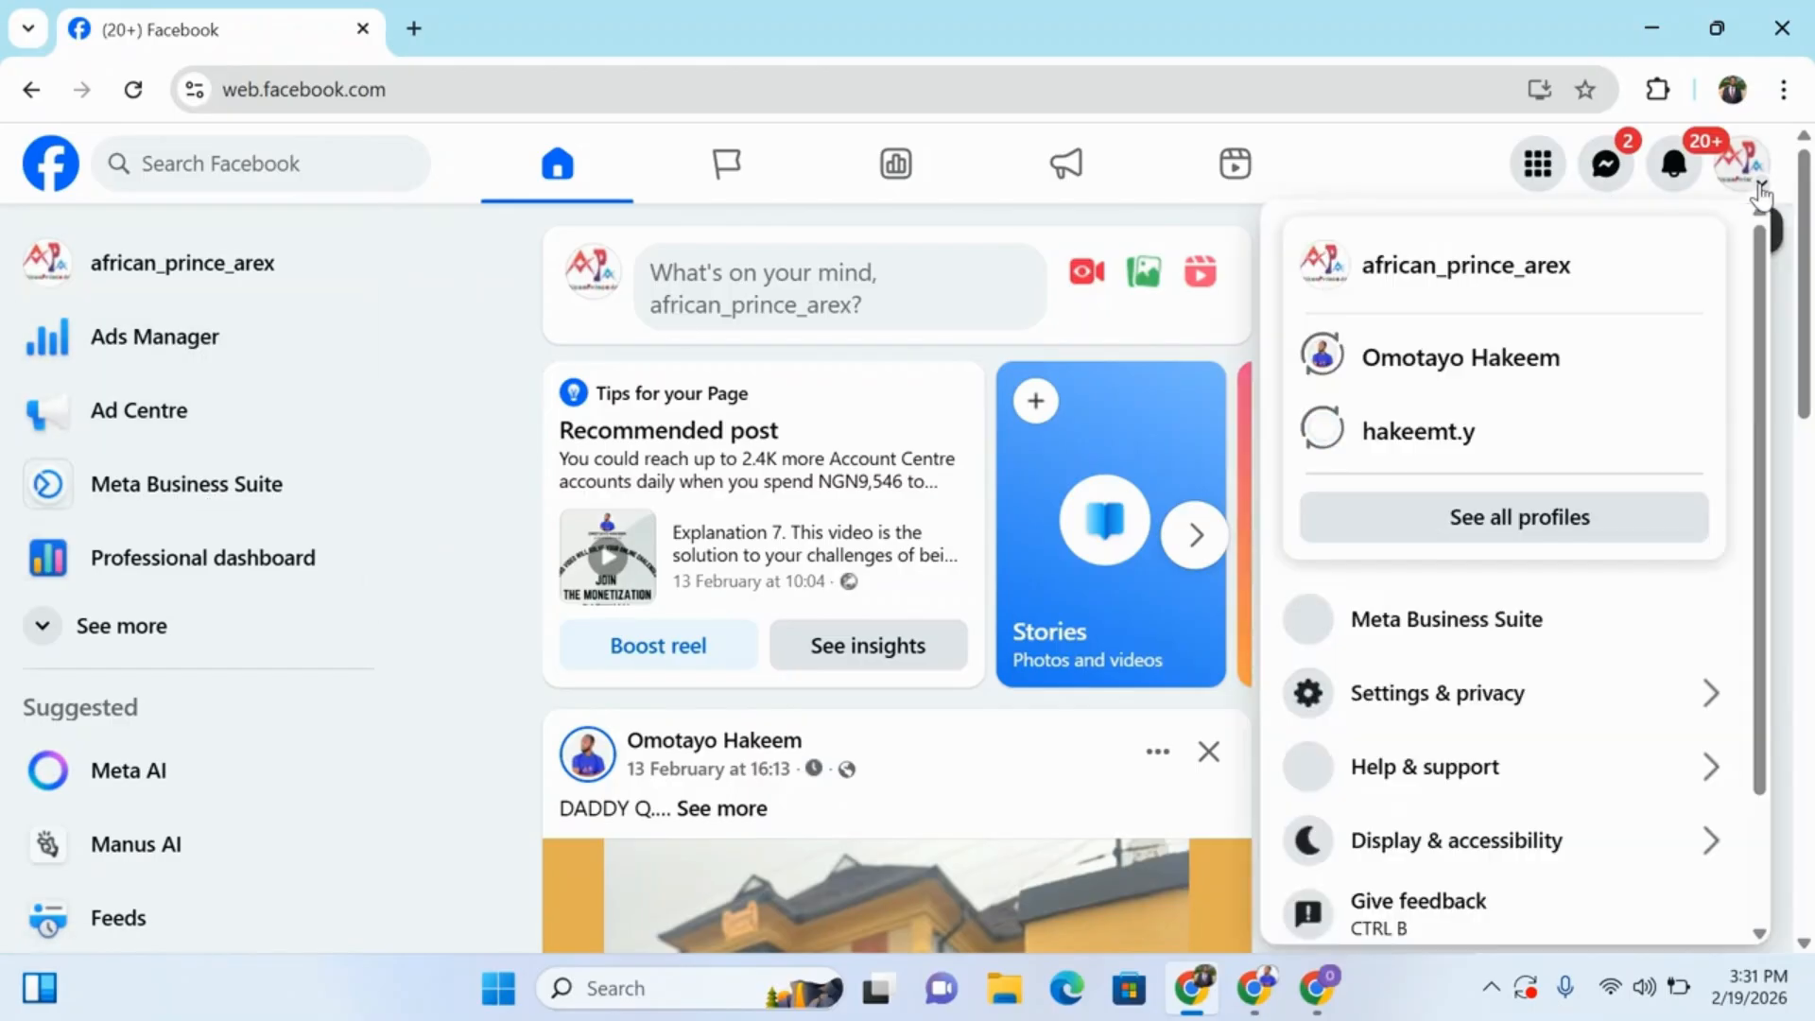
left_click(1492, 359)
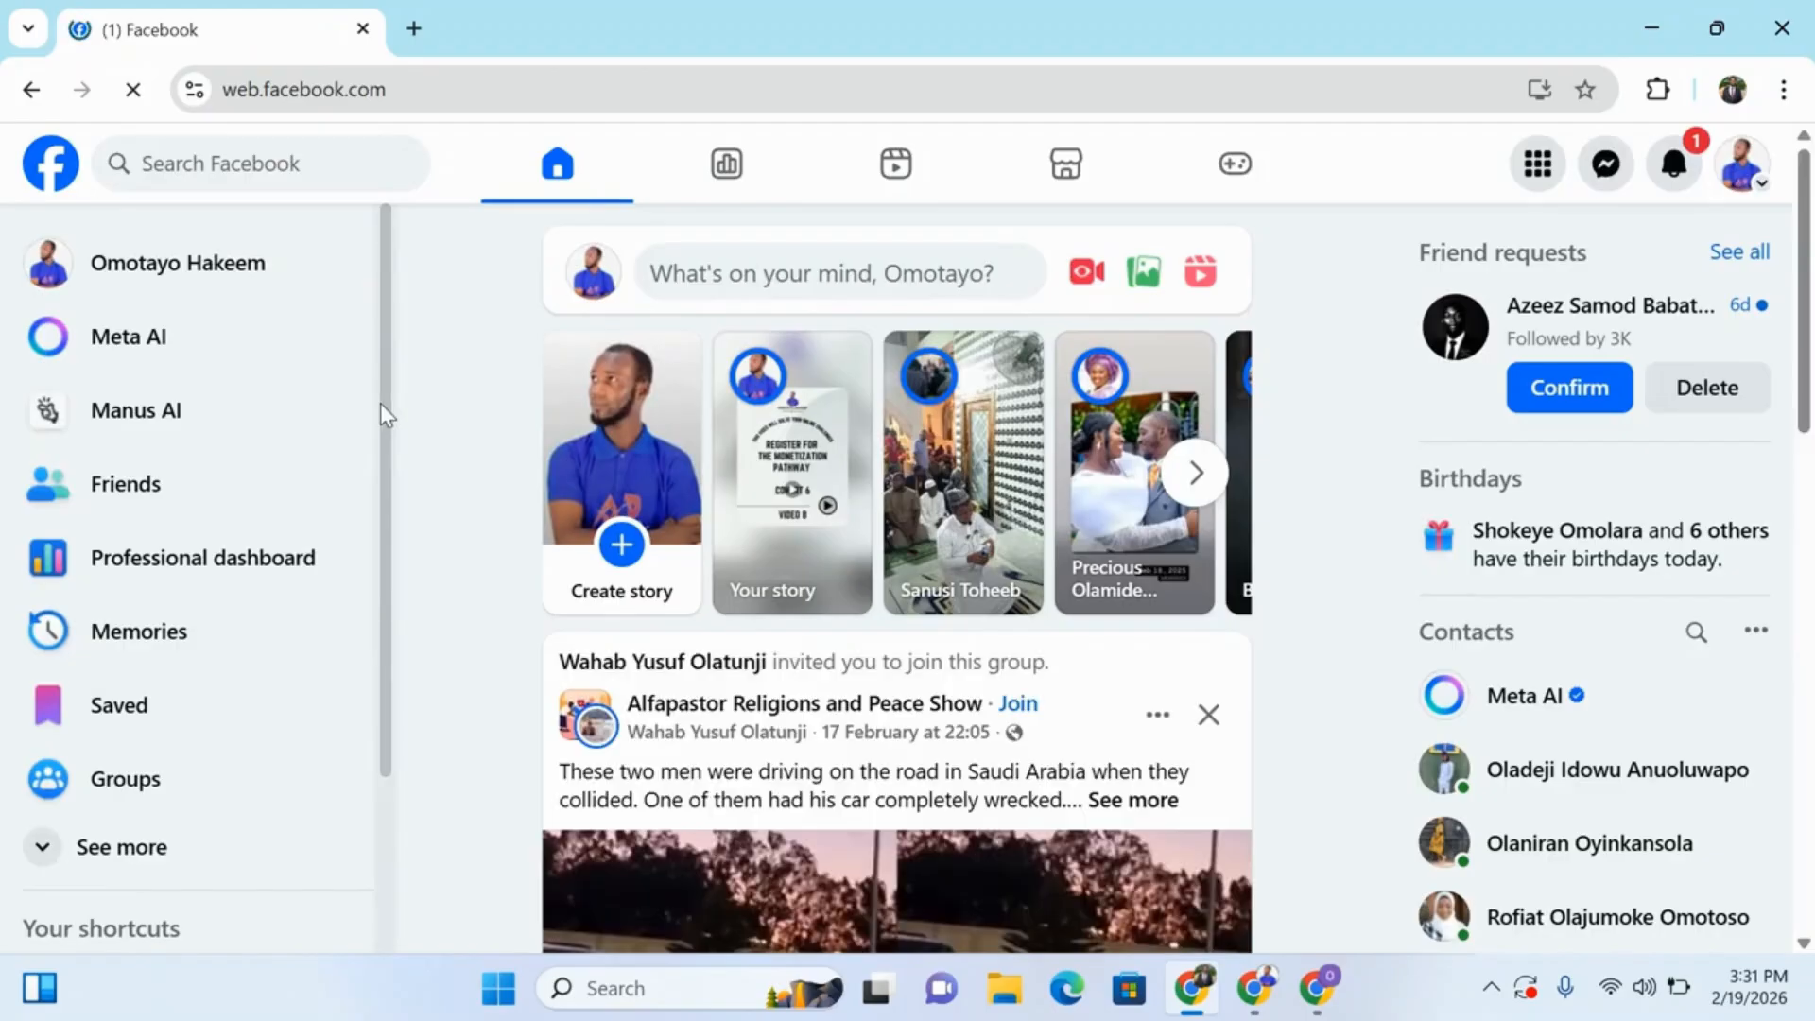
mouse_move(380, 403)
left_mouse_down()
mouse_move(393, 782)
mouse_move(348, 397)
left_mouse_up()
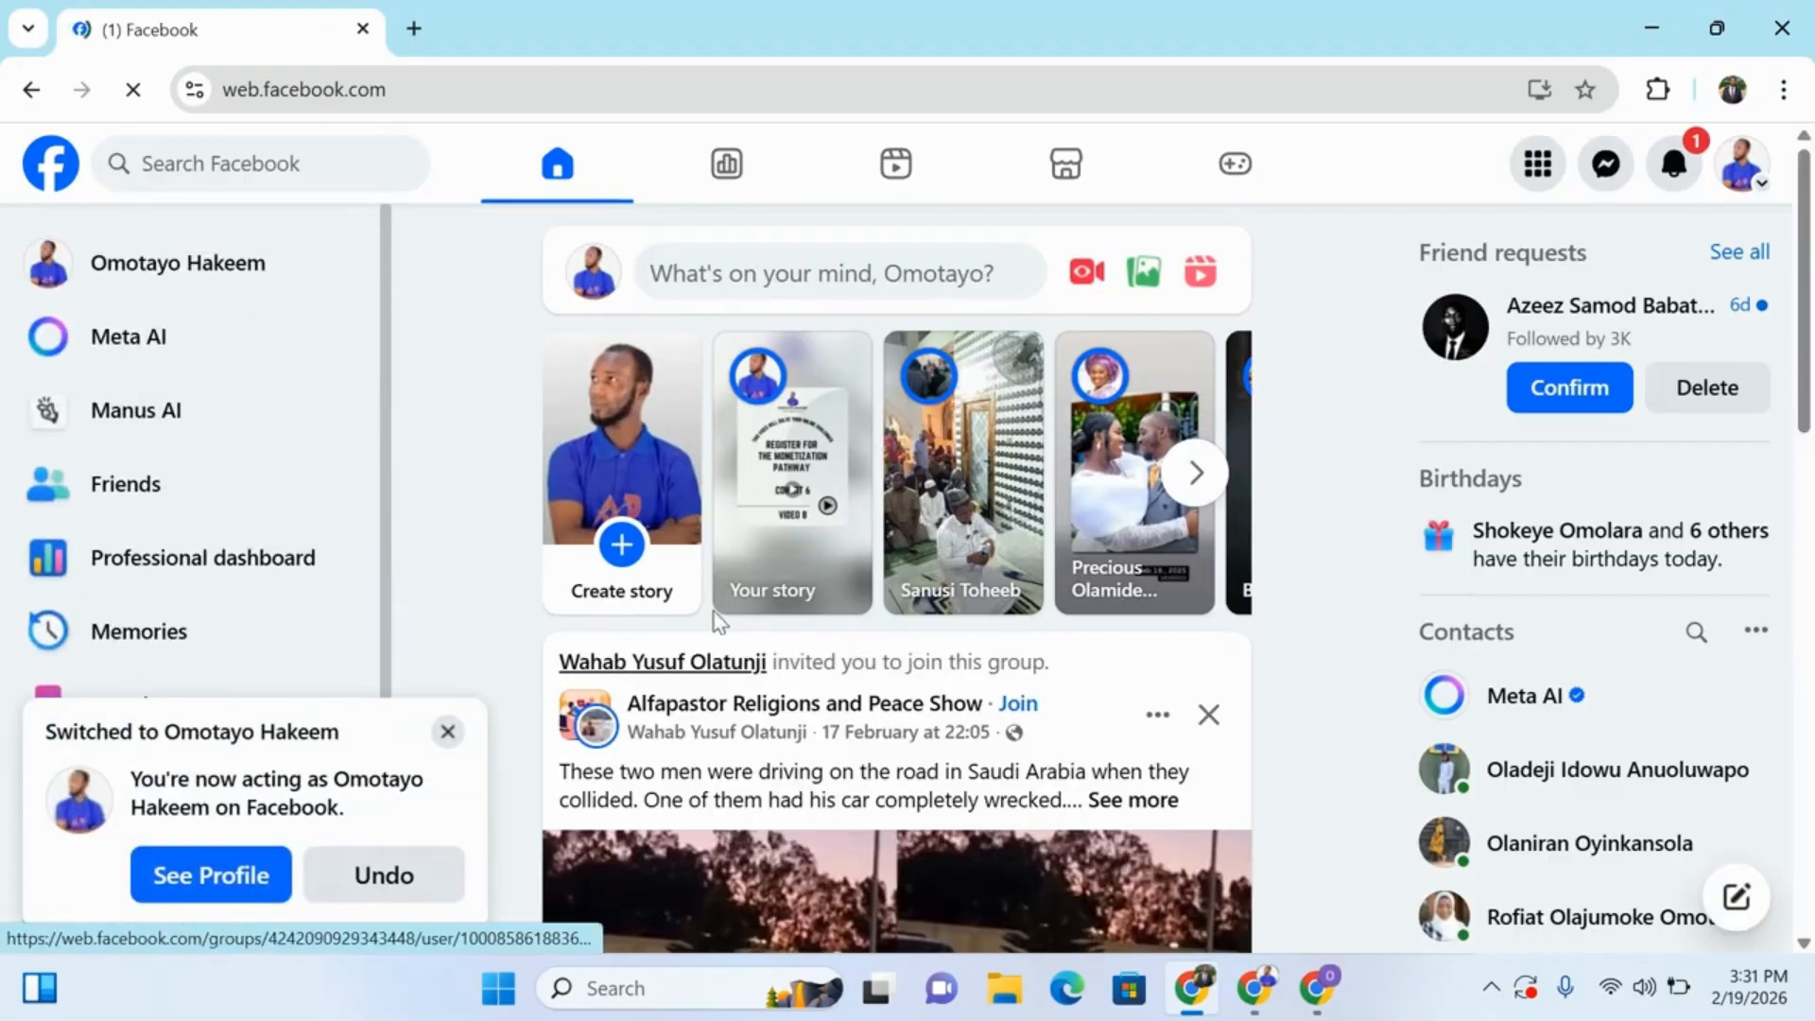
Step: Switch from the personal profile to the first listed Page and open Meta Business Suite for it
left_click(1757, 179)
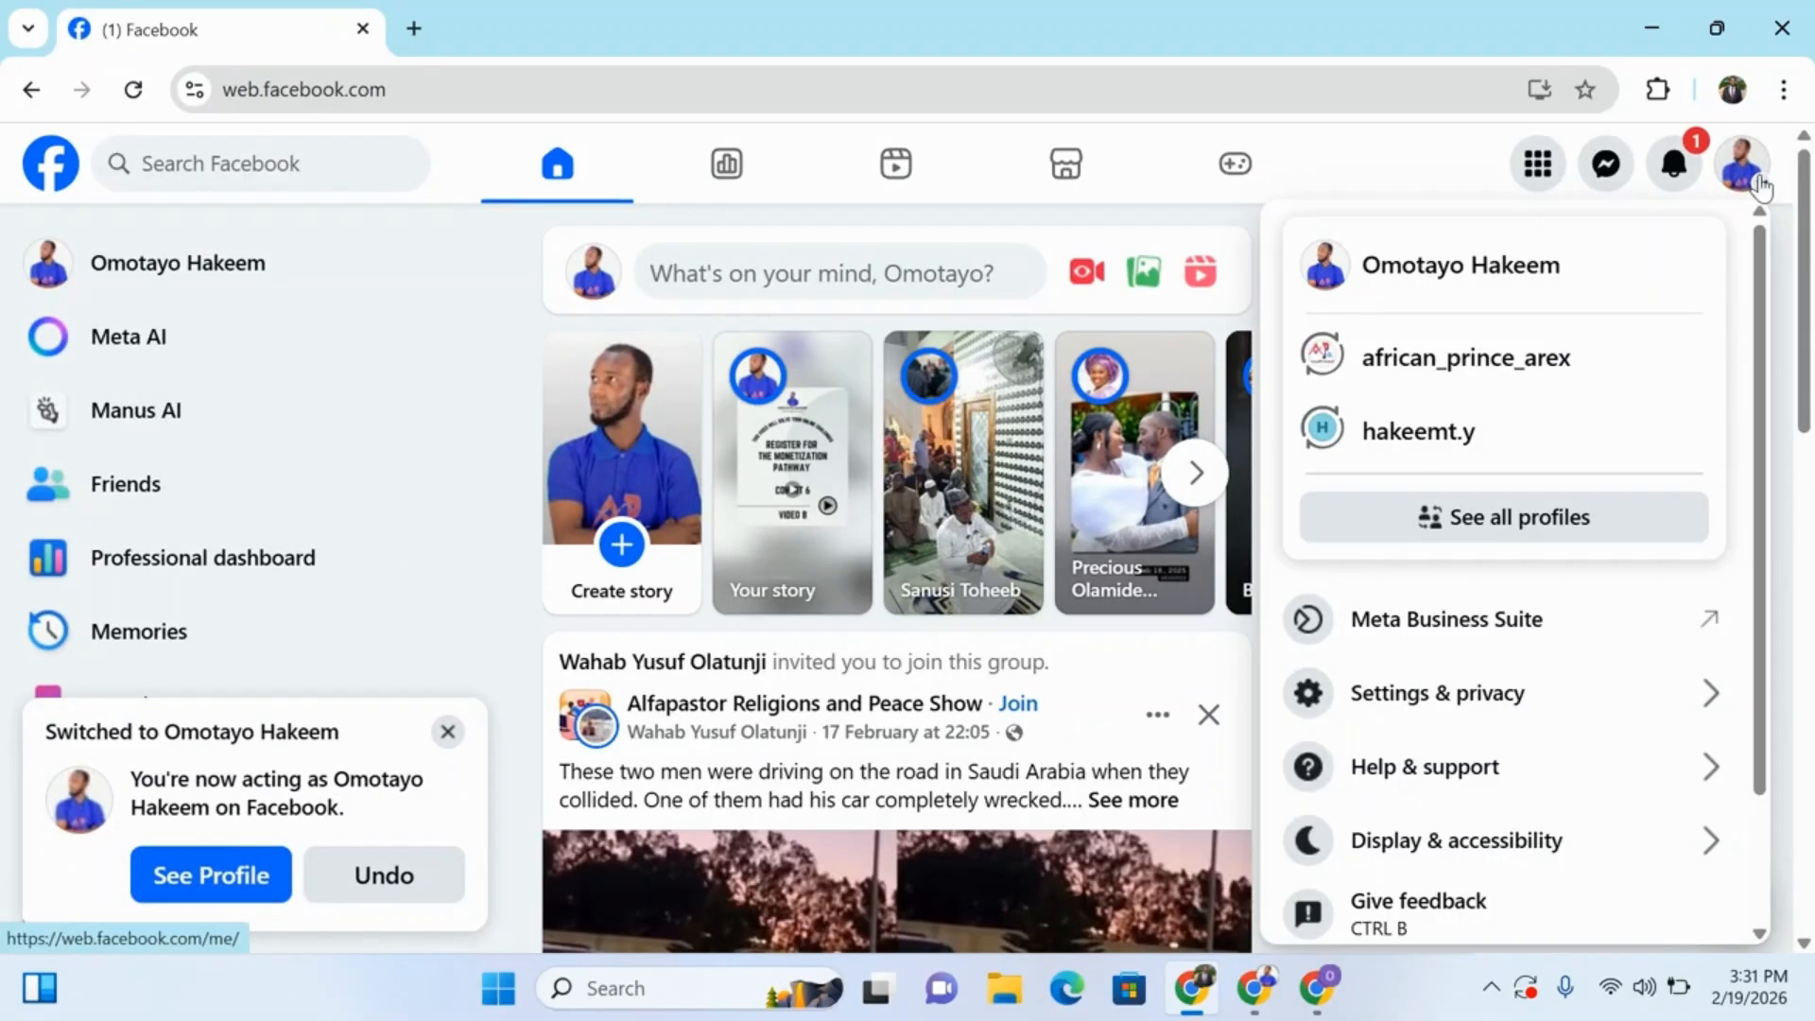
left_click(1468, 359)
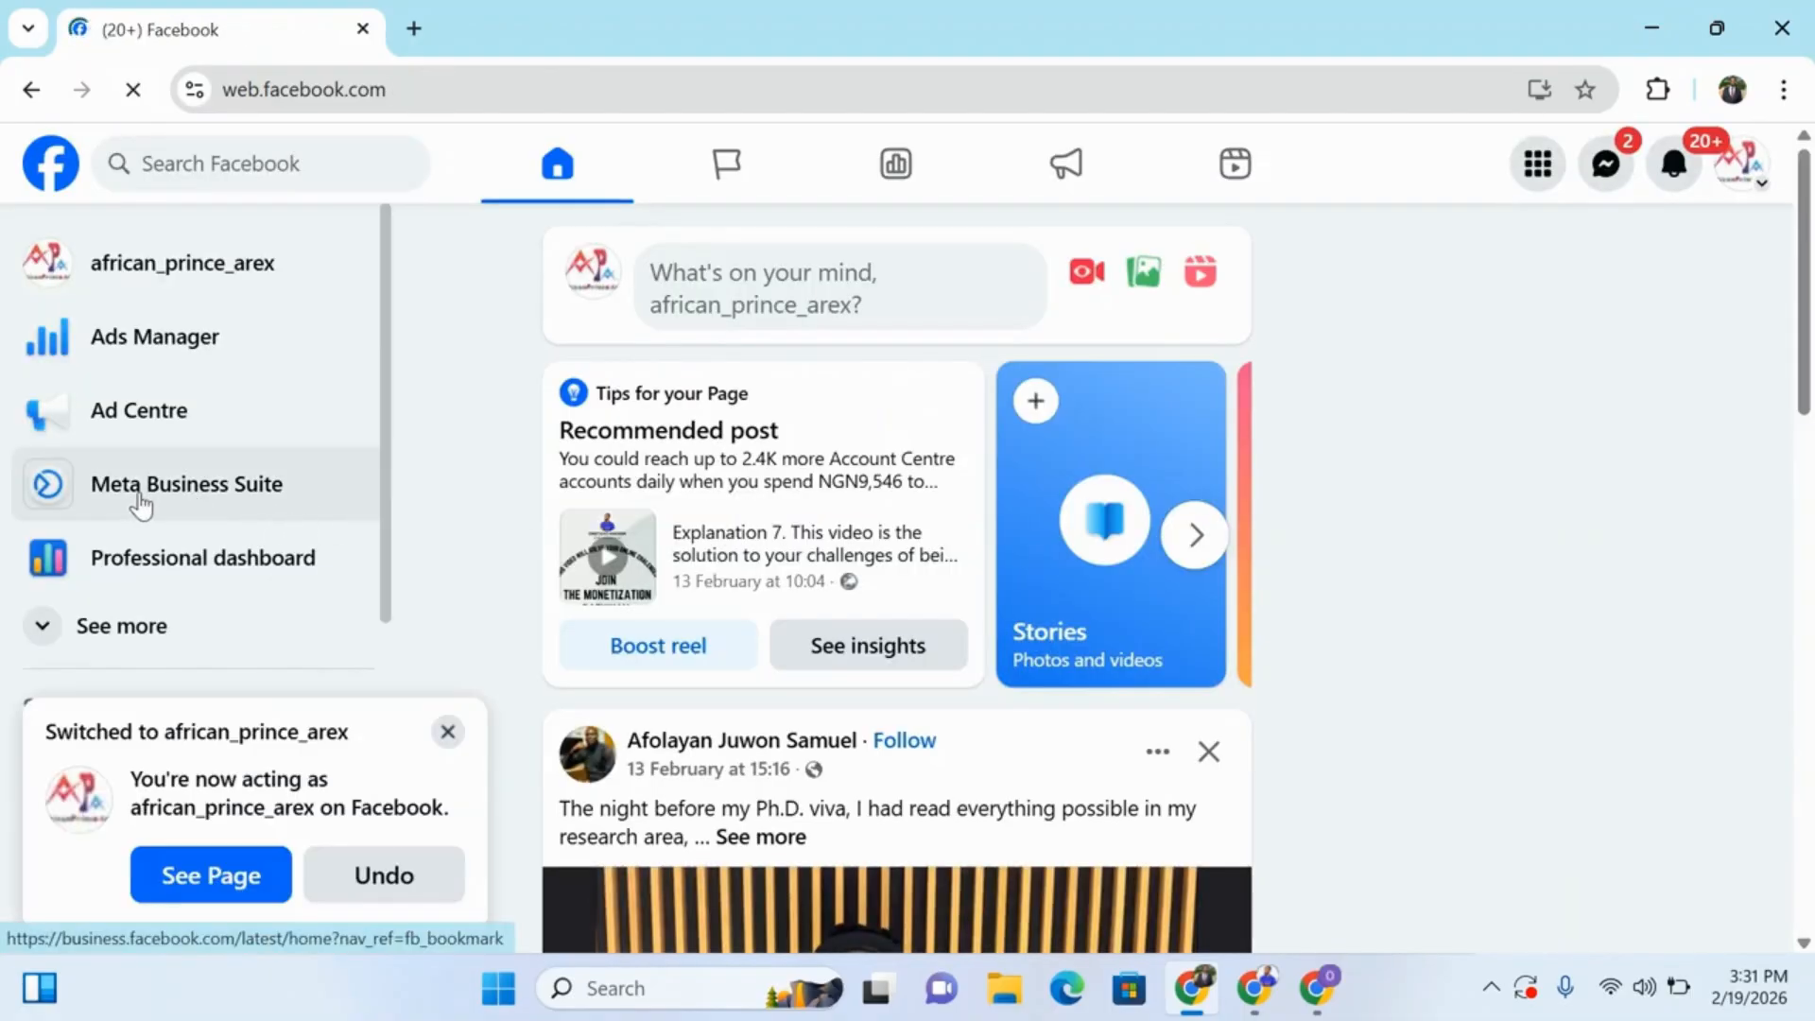
left_click(225, 501)
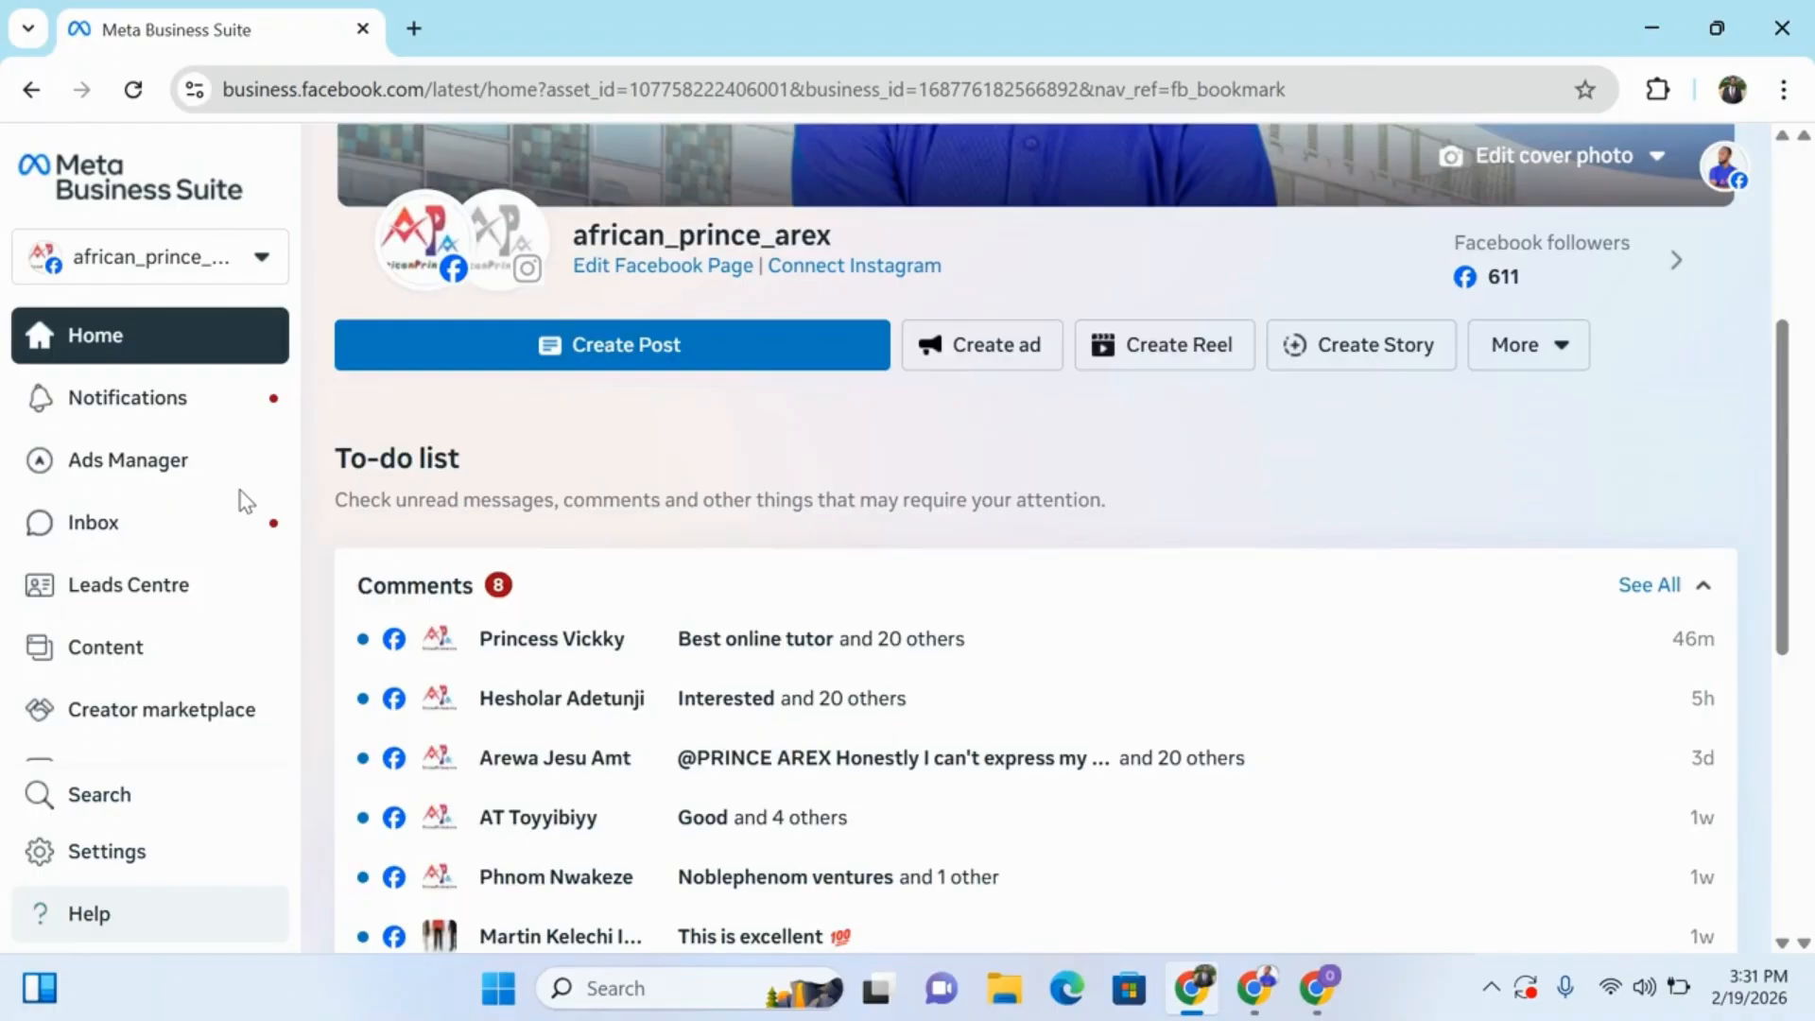
Step: Look through the available business portfolios and their assets, including APX ADS HUB
left_click(259, 265)
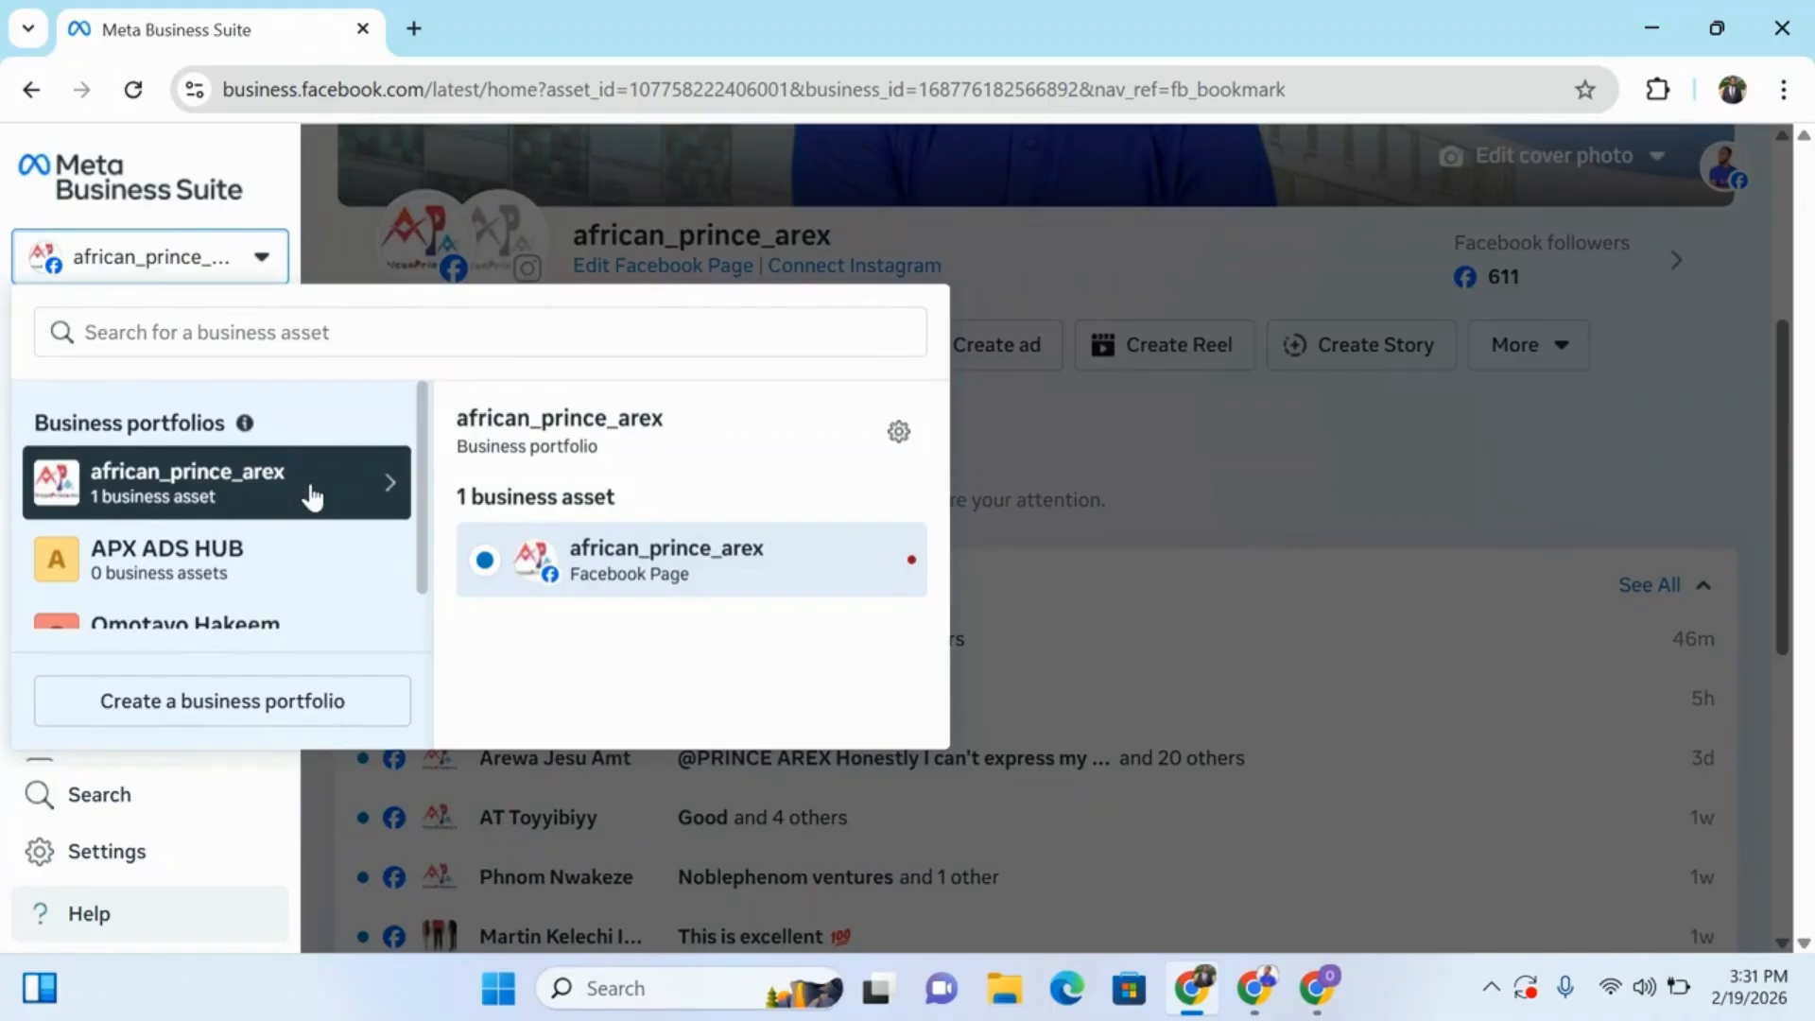
mouse_move(188, 578)
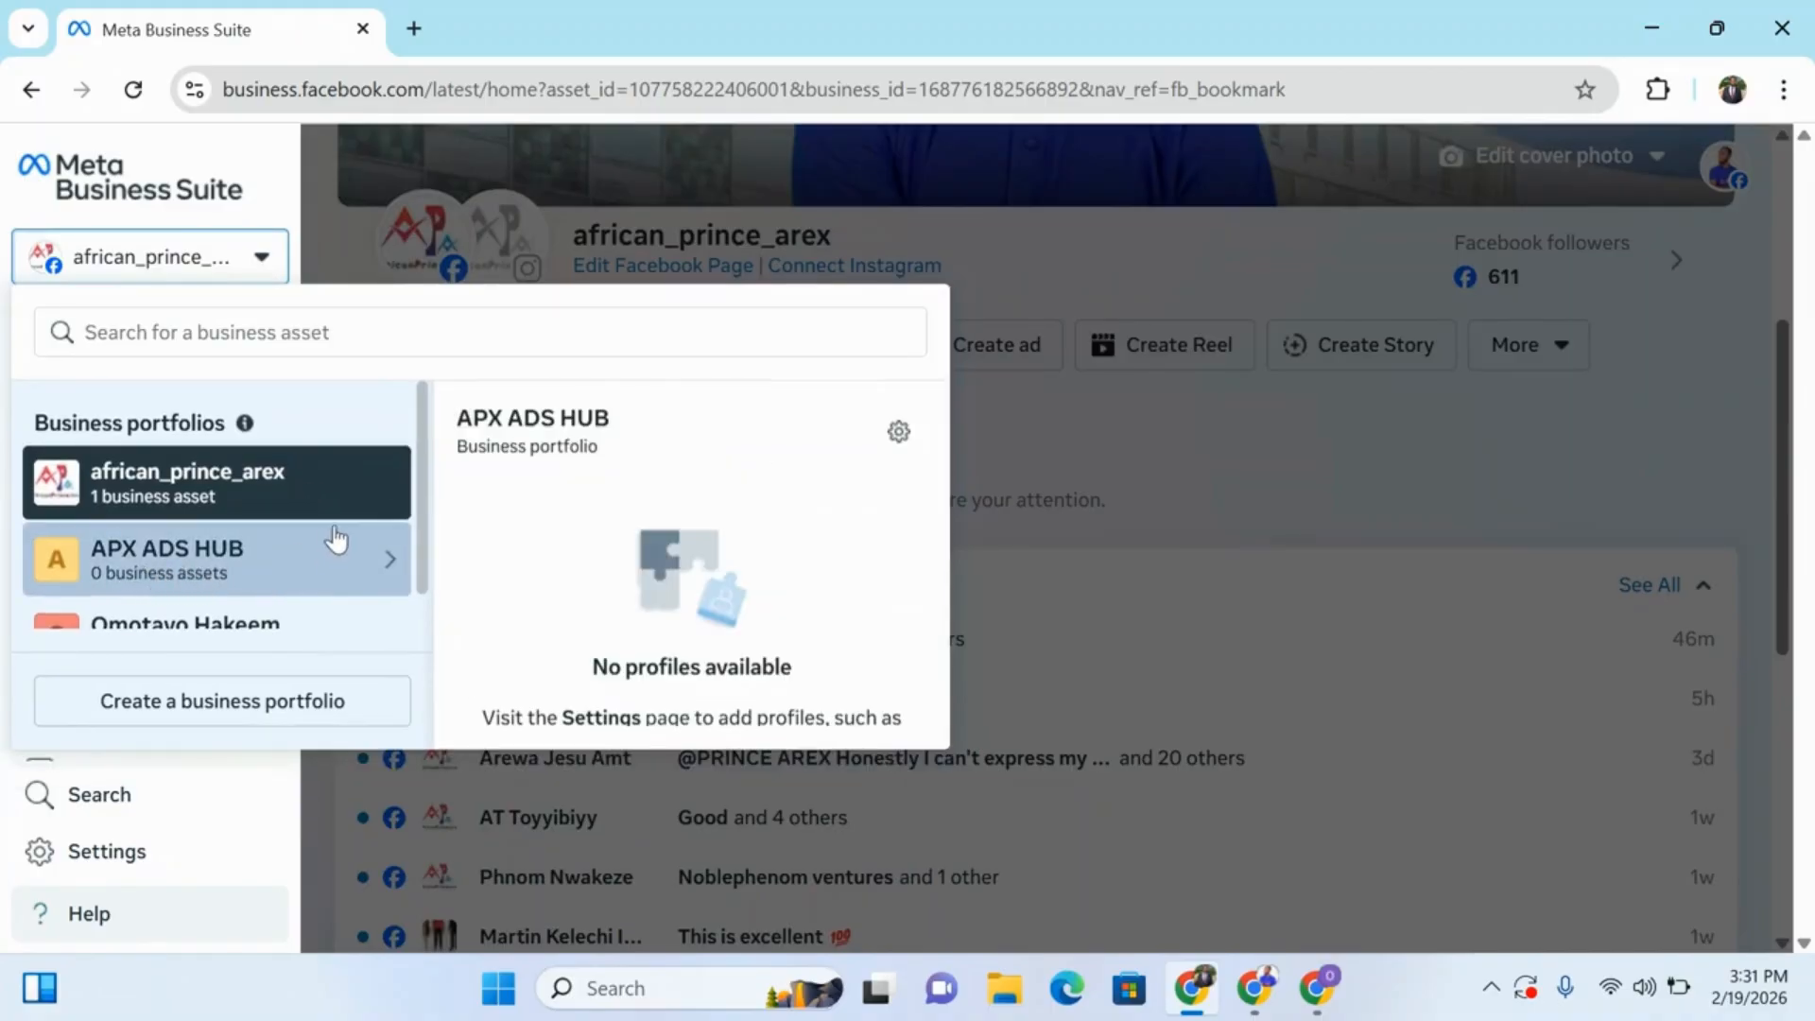
left_click(296, 189)
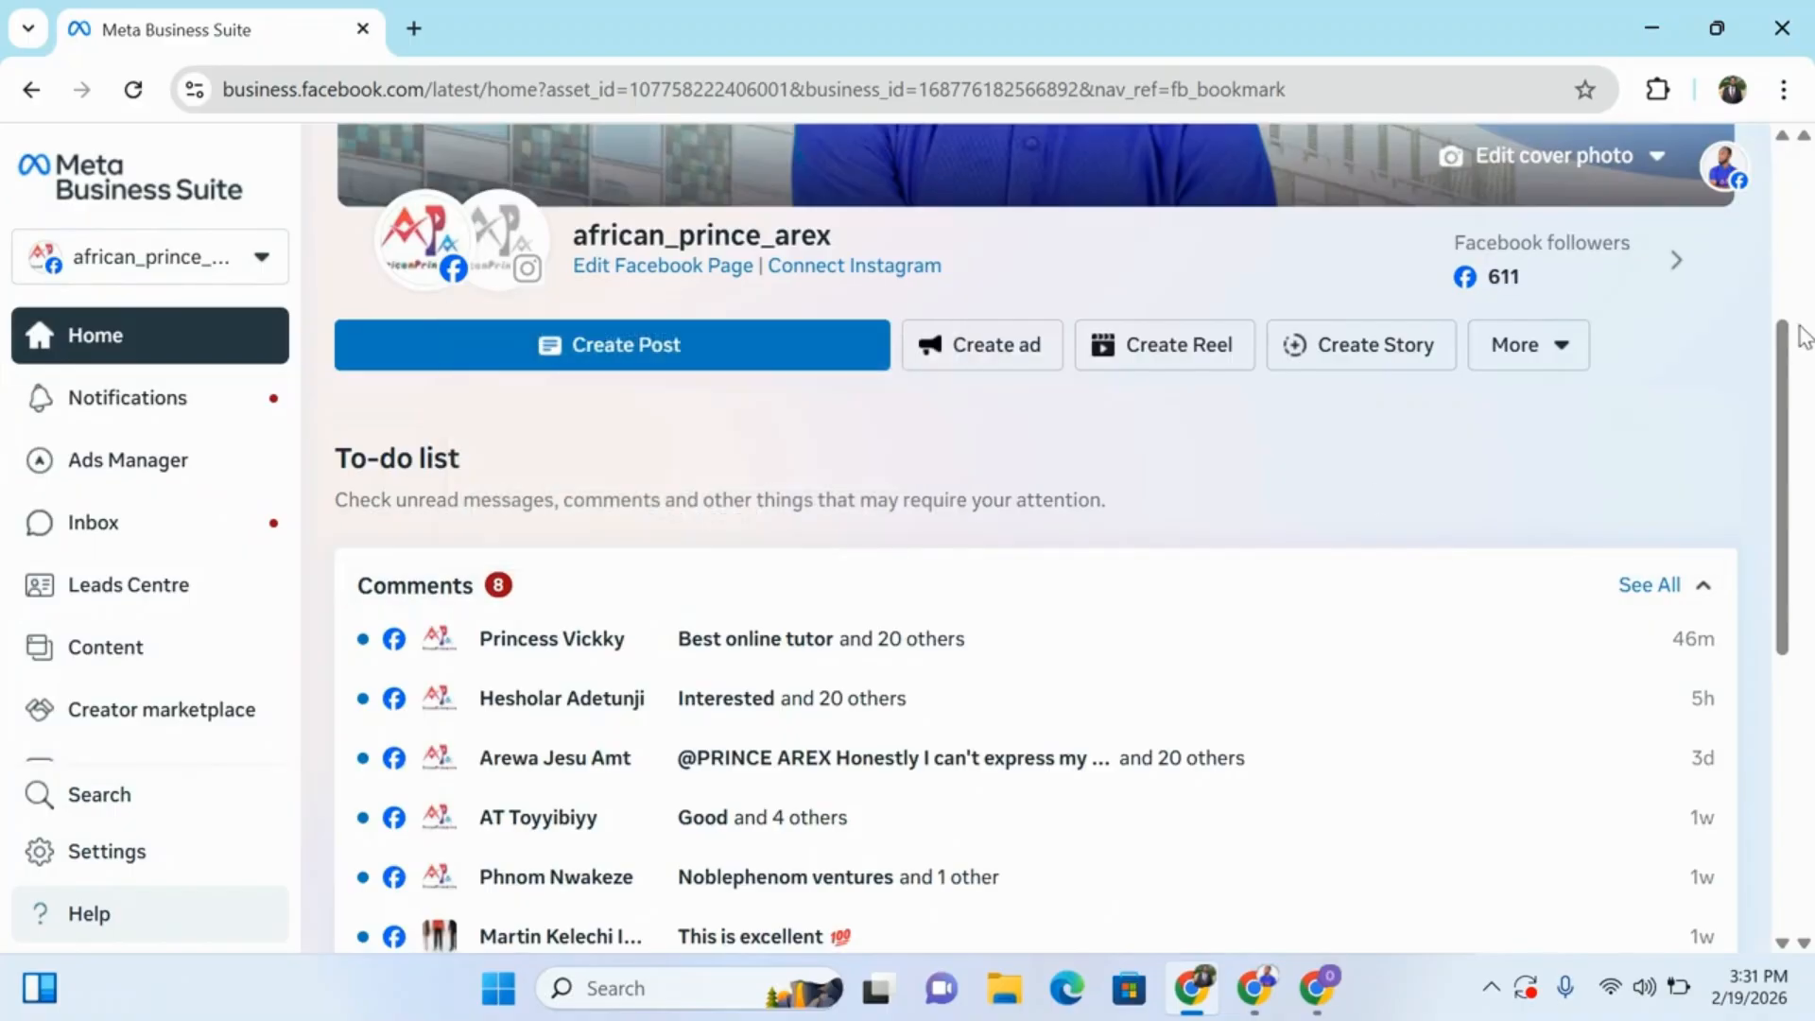
Step: Open the All tools overview of Meta Business Suite
left_click_drag(1783, 439, 1752, 166)
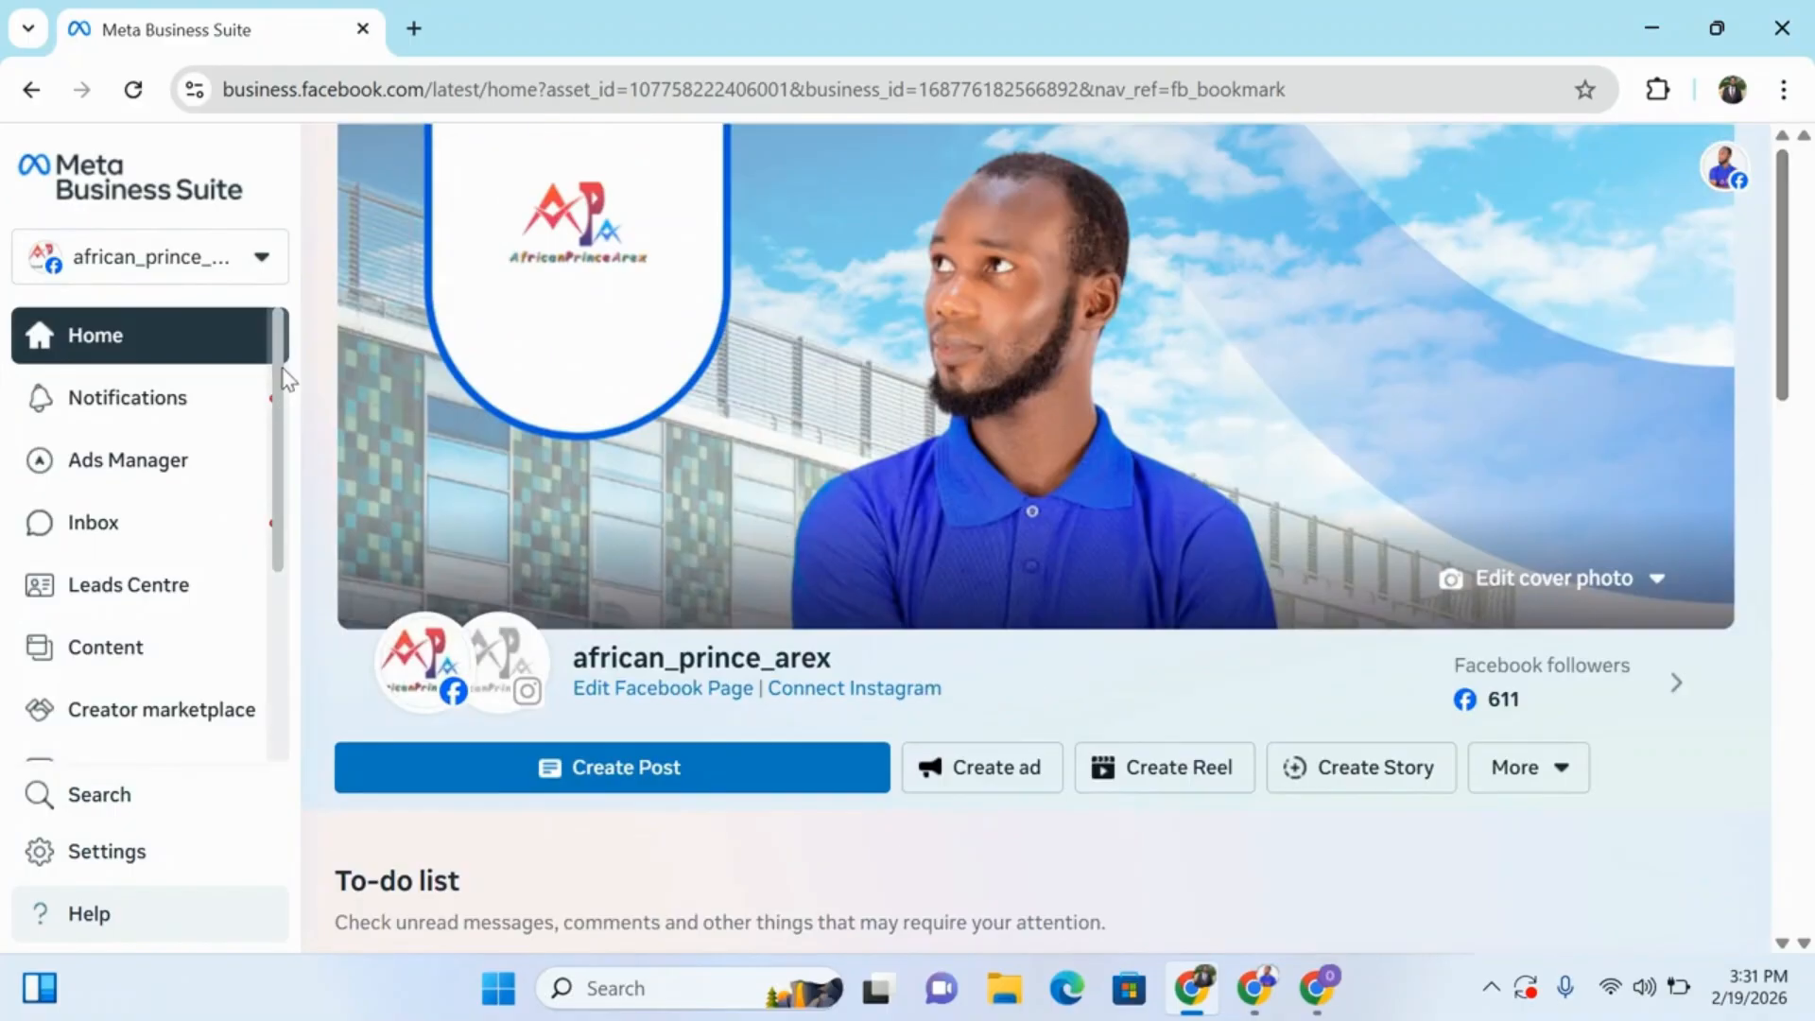
scroll(283, 479, "down", 3)
scroll(283, 478, "up", 3)
scroll(274, 479, "down", 3)
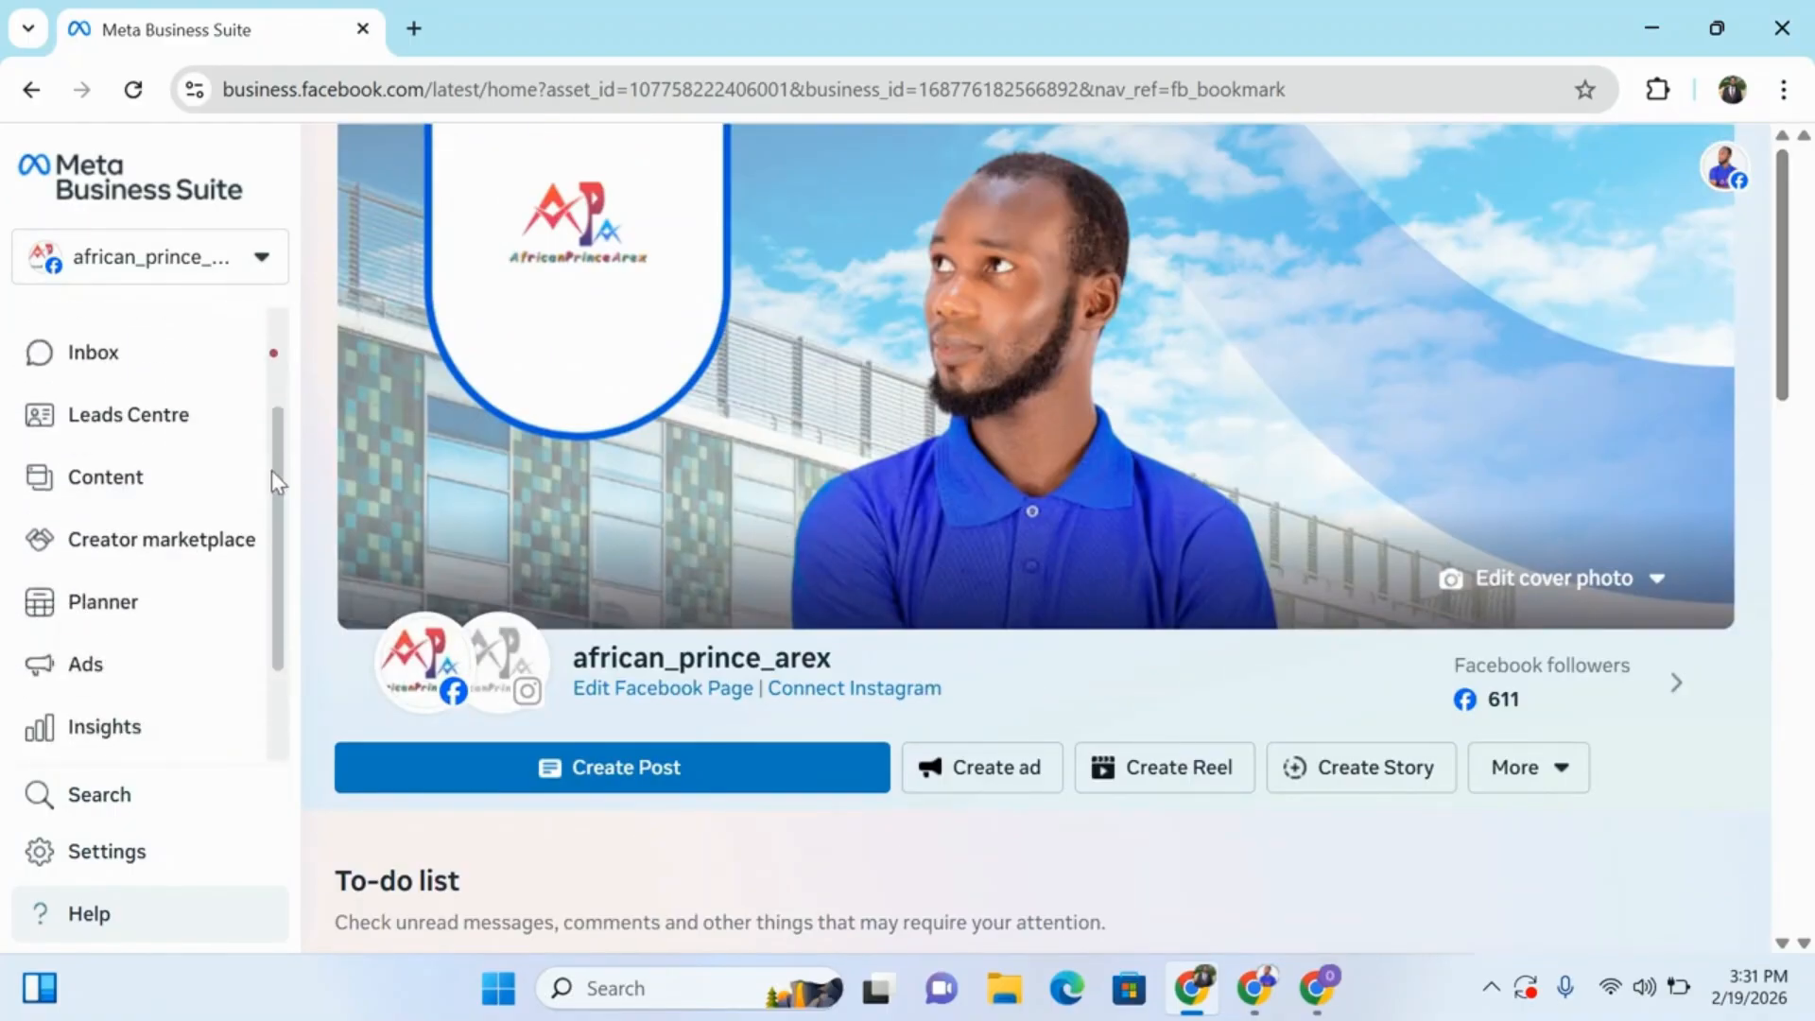
left_click_drag(274, 481, 279, 595)
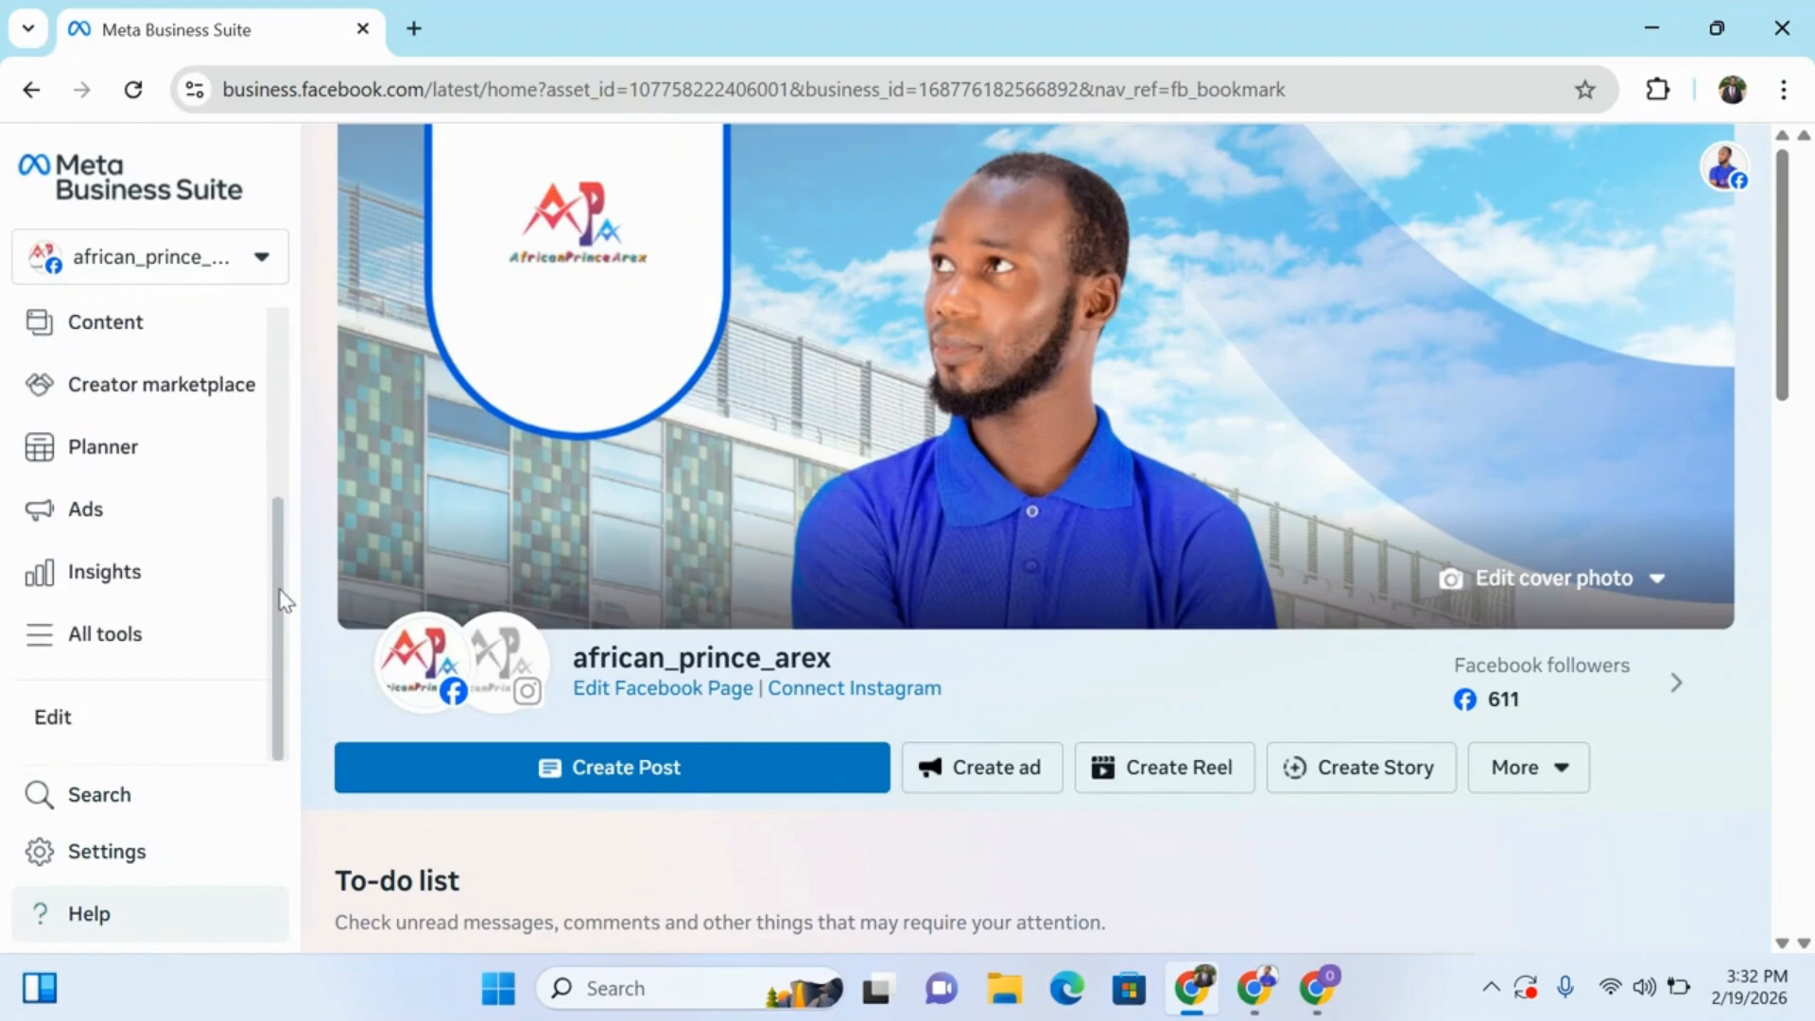
left_click(118, 633)
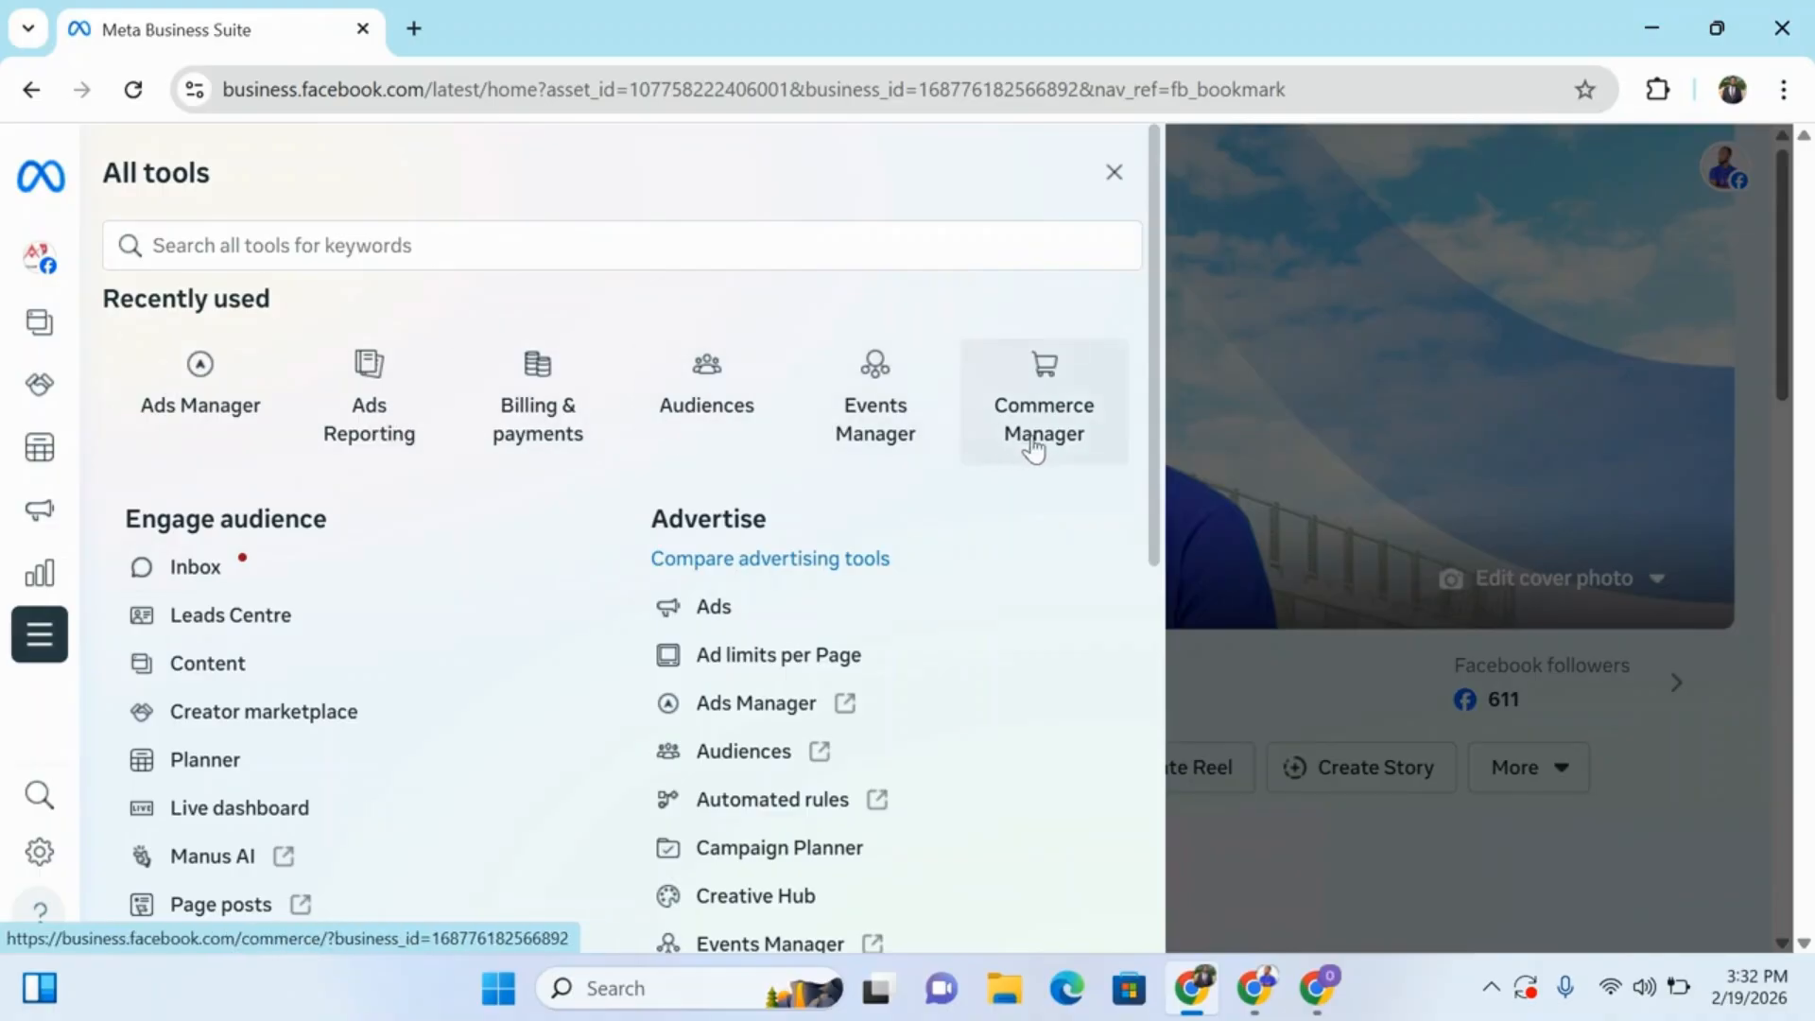
Step: Open Ads Manager in a separate browser tab from the All tools overview and close the overview
scroll(1159, 576, "down", 1)
left_click_drag(1159, 576, 580, 453)
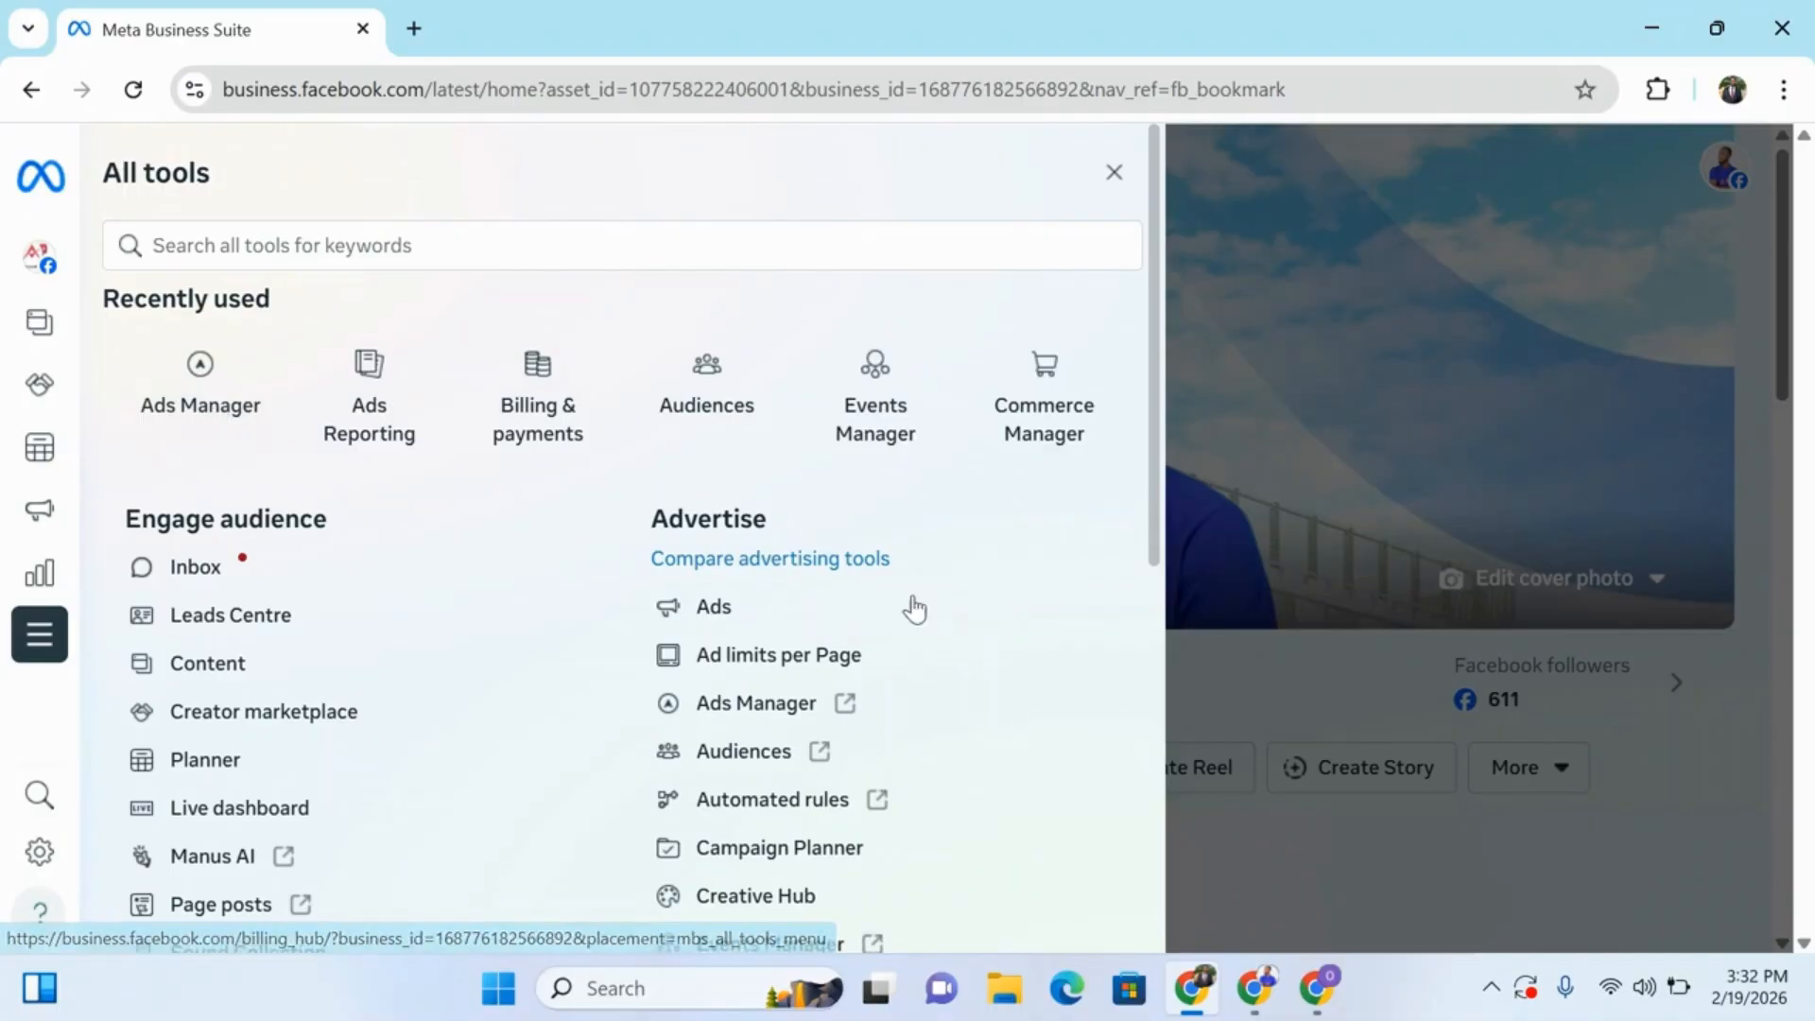
left_click_drag(1155, 416, 1114, 405)
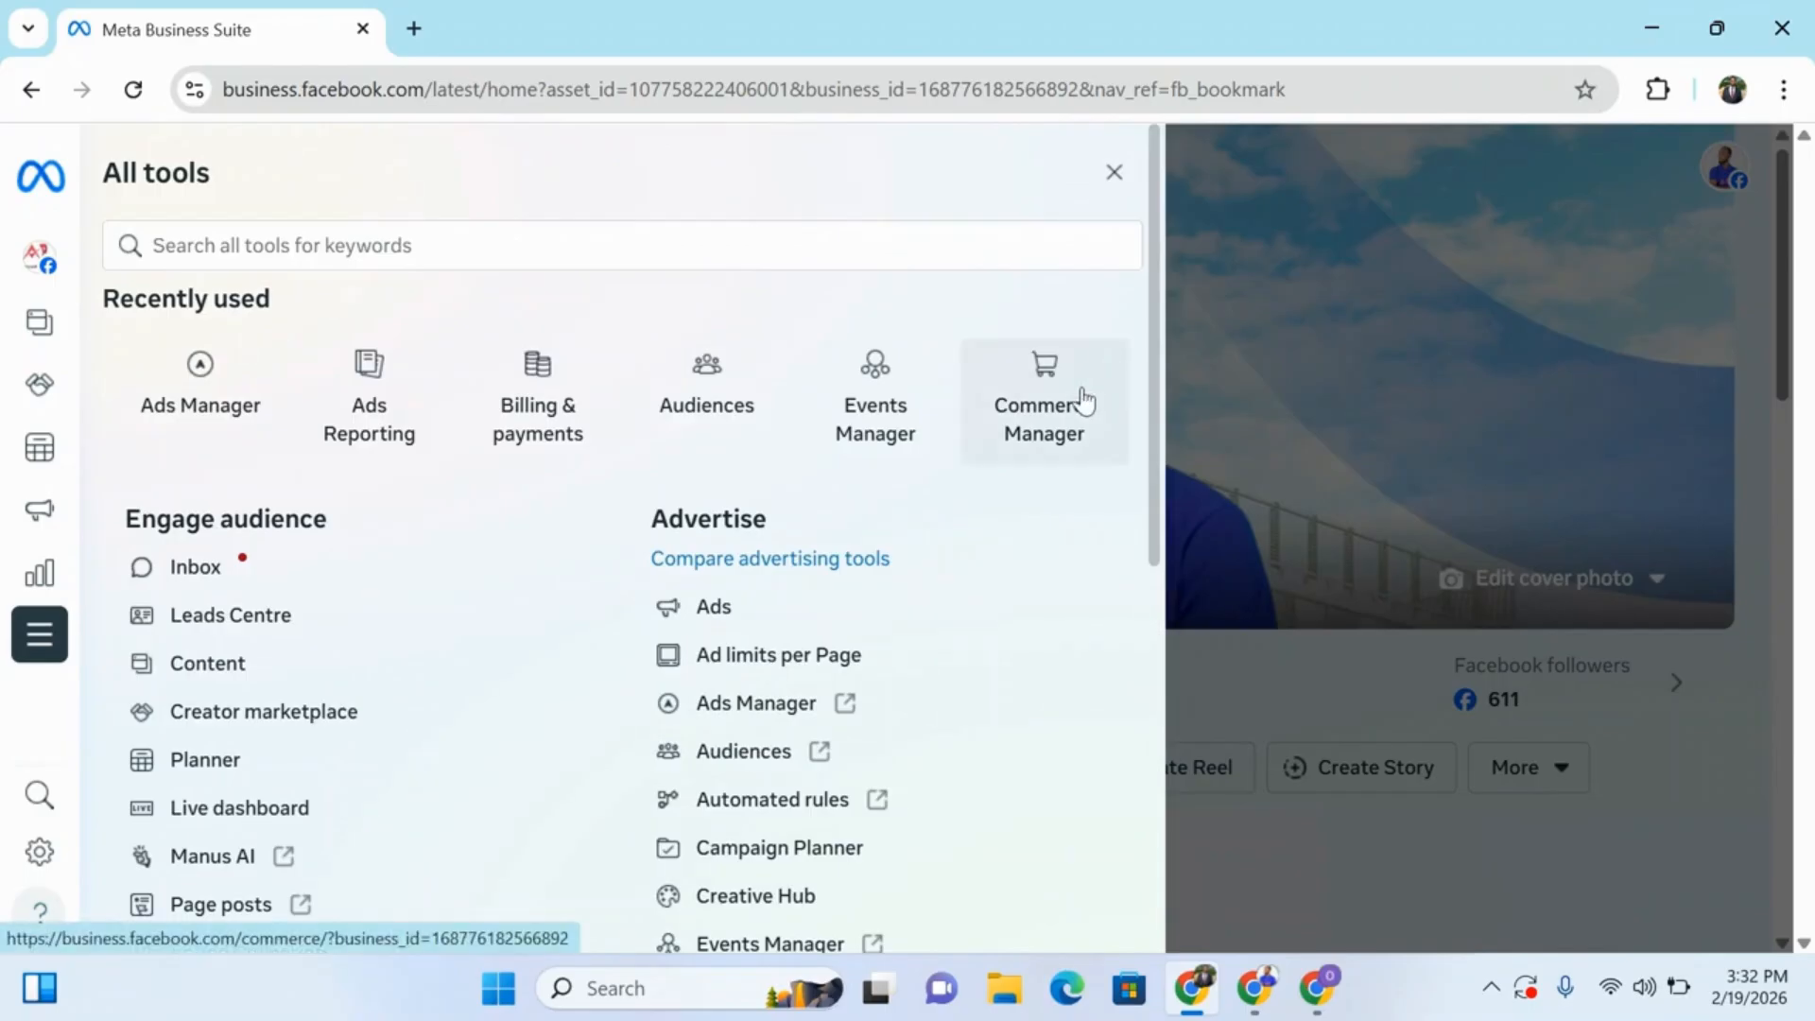
left_click(384, 473, "ctrl")
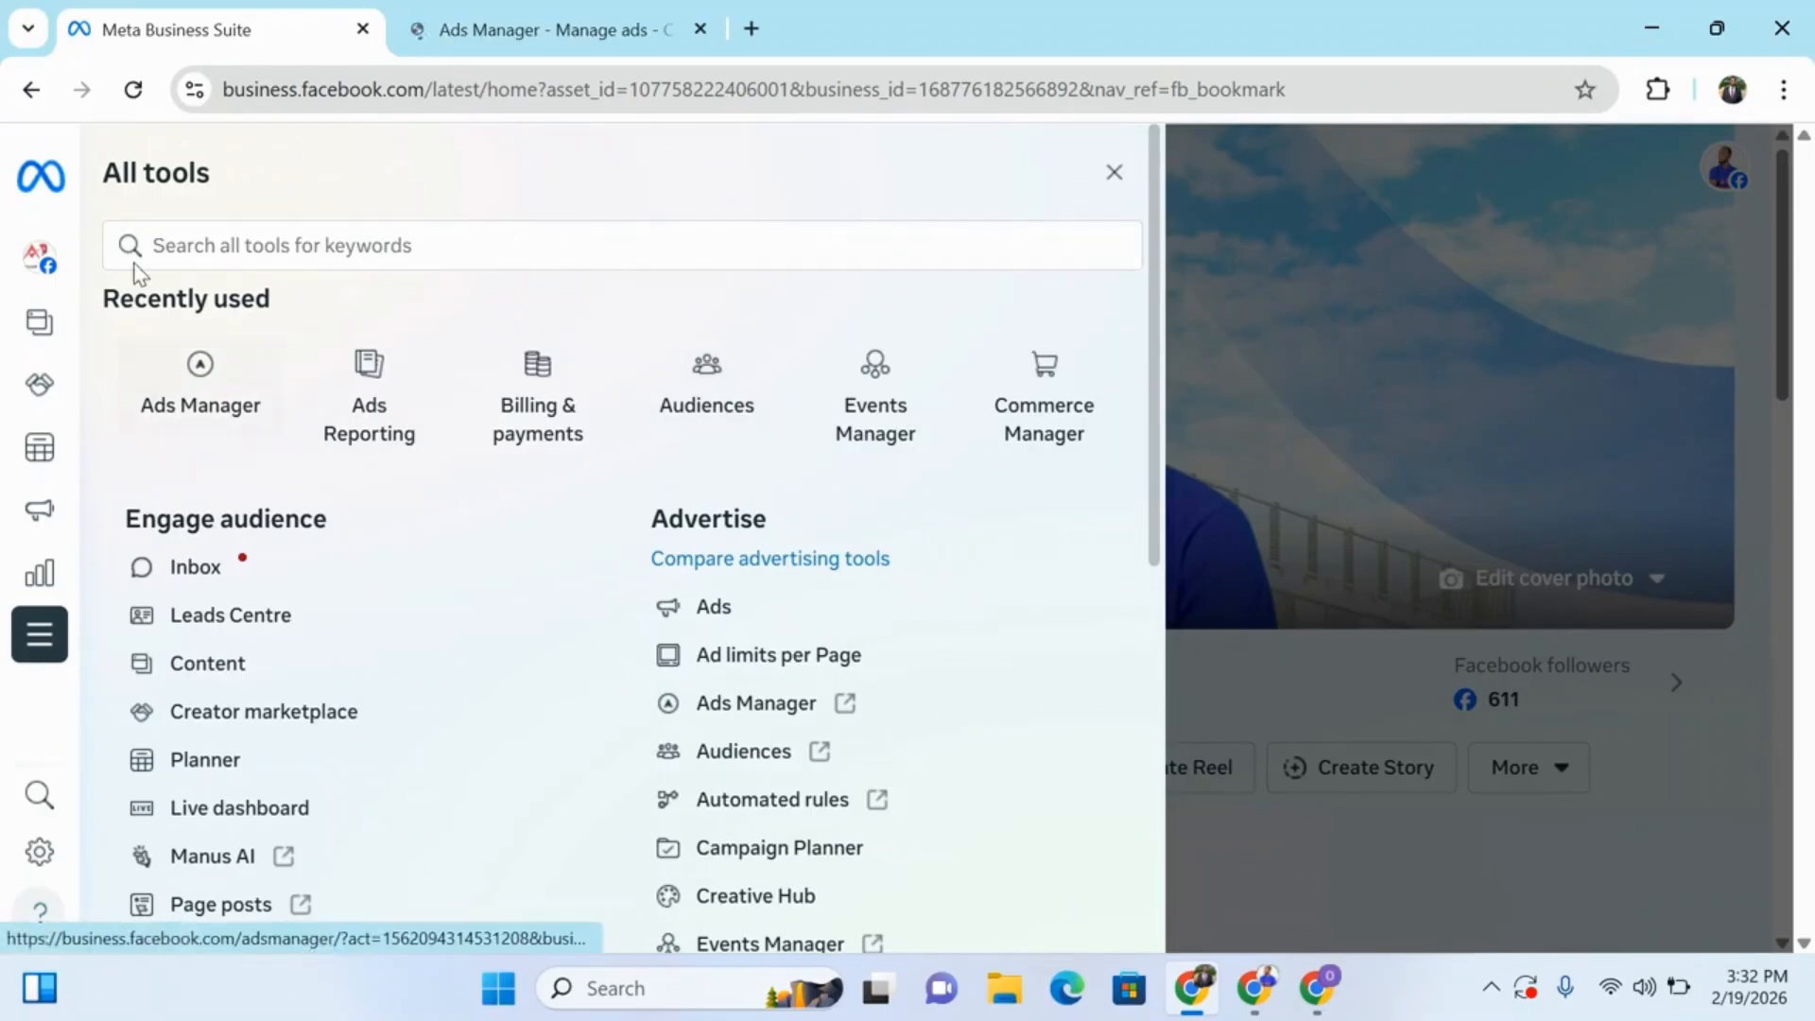
mouse_move(162, 659)
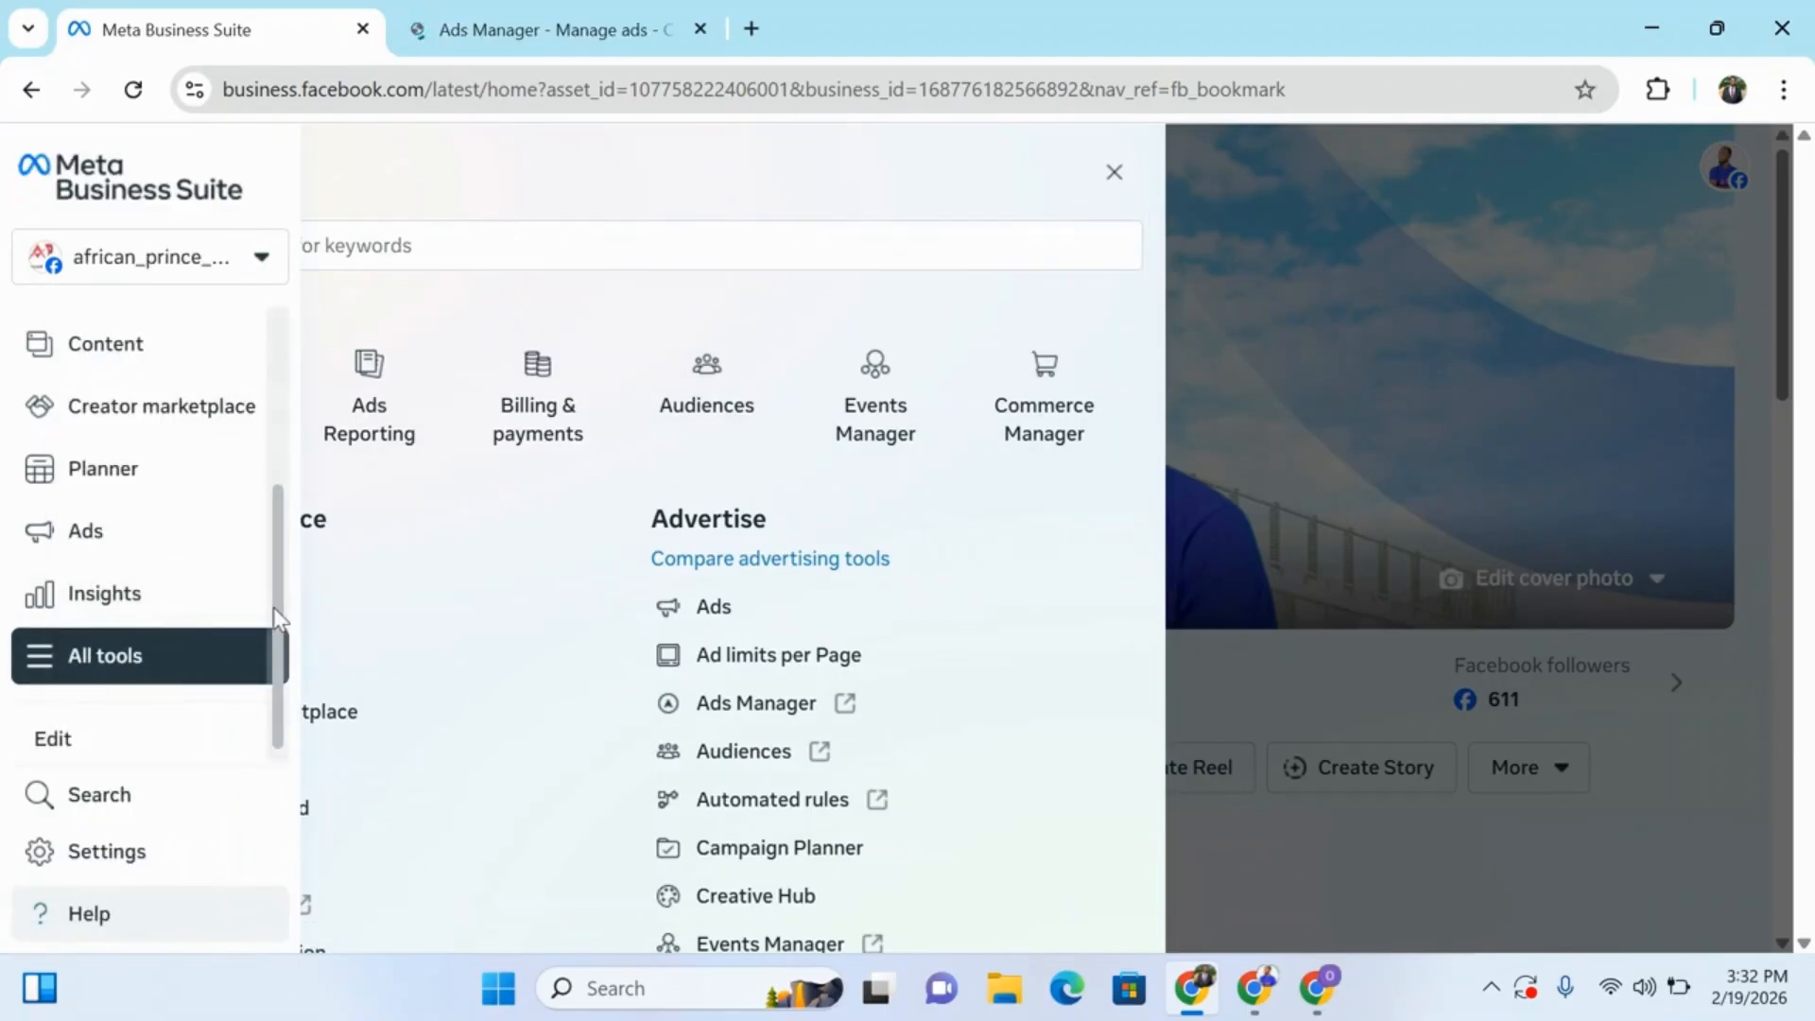
mouse_move(281, 610)
left_mouse_down()
mouse_move(265, 404)
mouse_move(286, 586)
left_mouse_up()
left_click(281, 345)
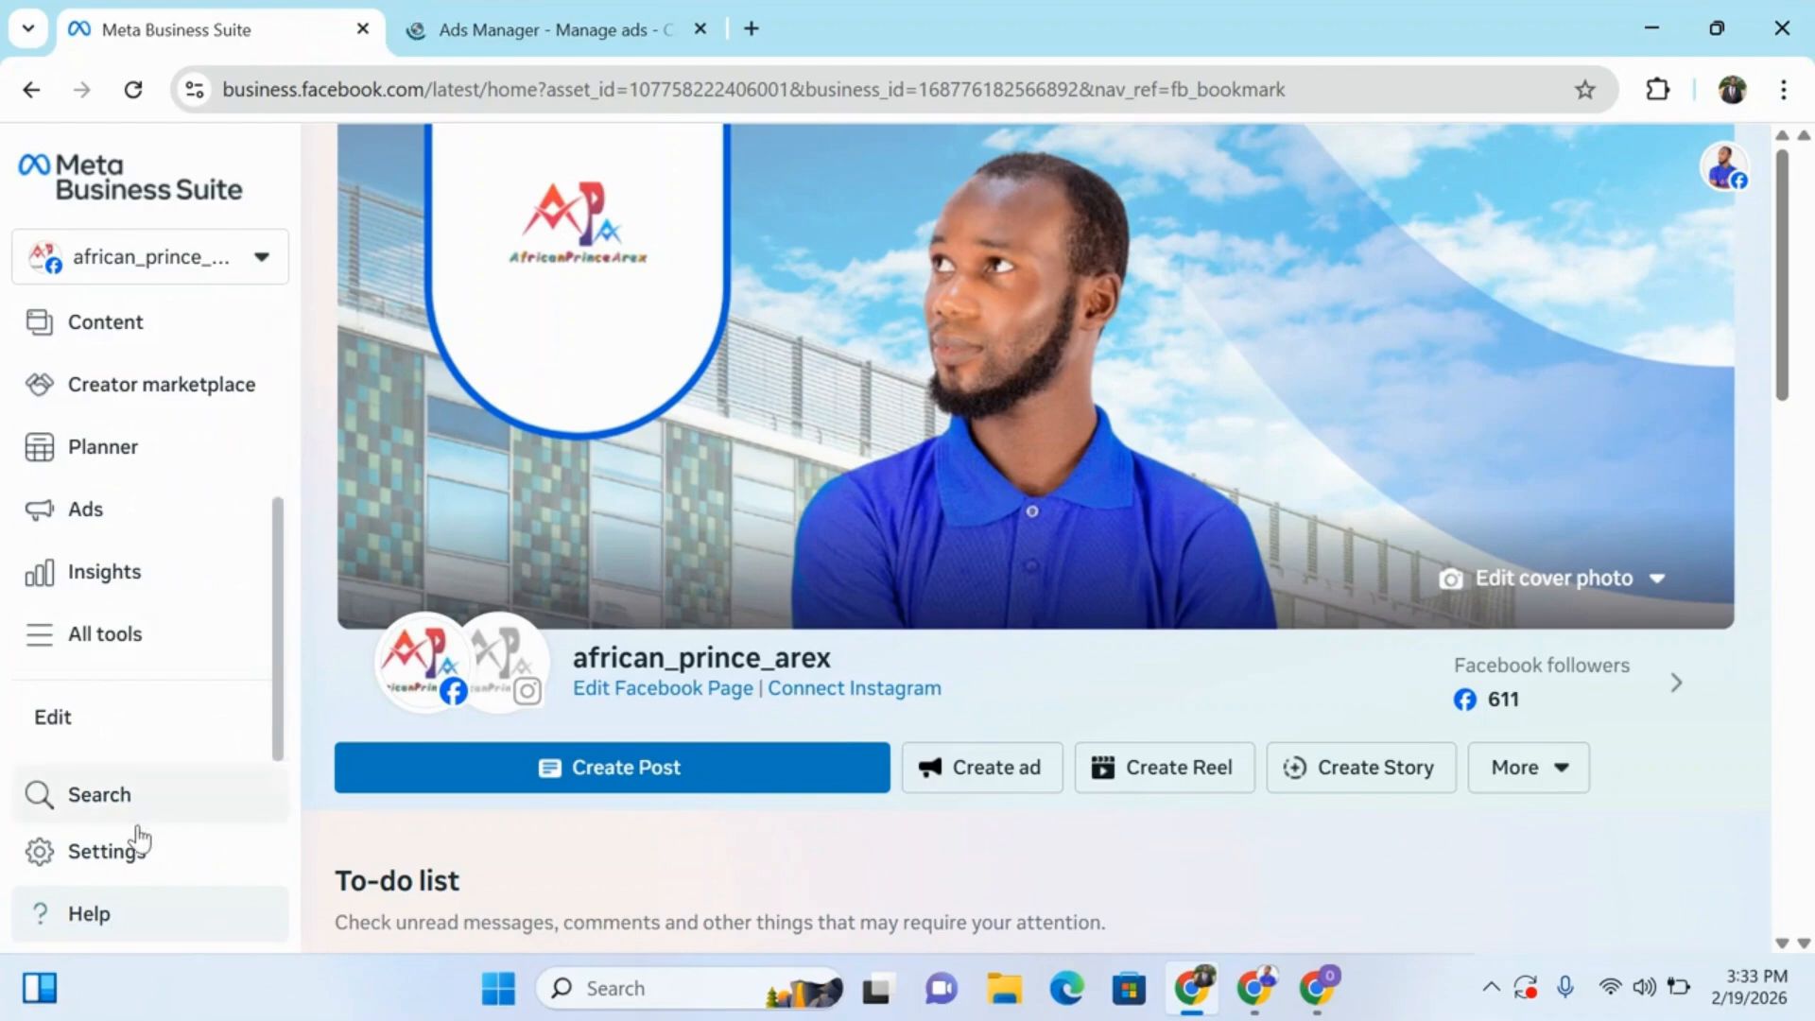
Step: Open the business portfolio's Settings, close the separate Ads Manager browser tab, and look through the settings categories
left_click(121, 858)
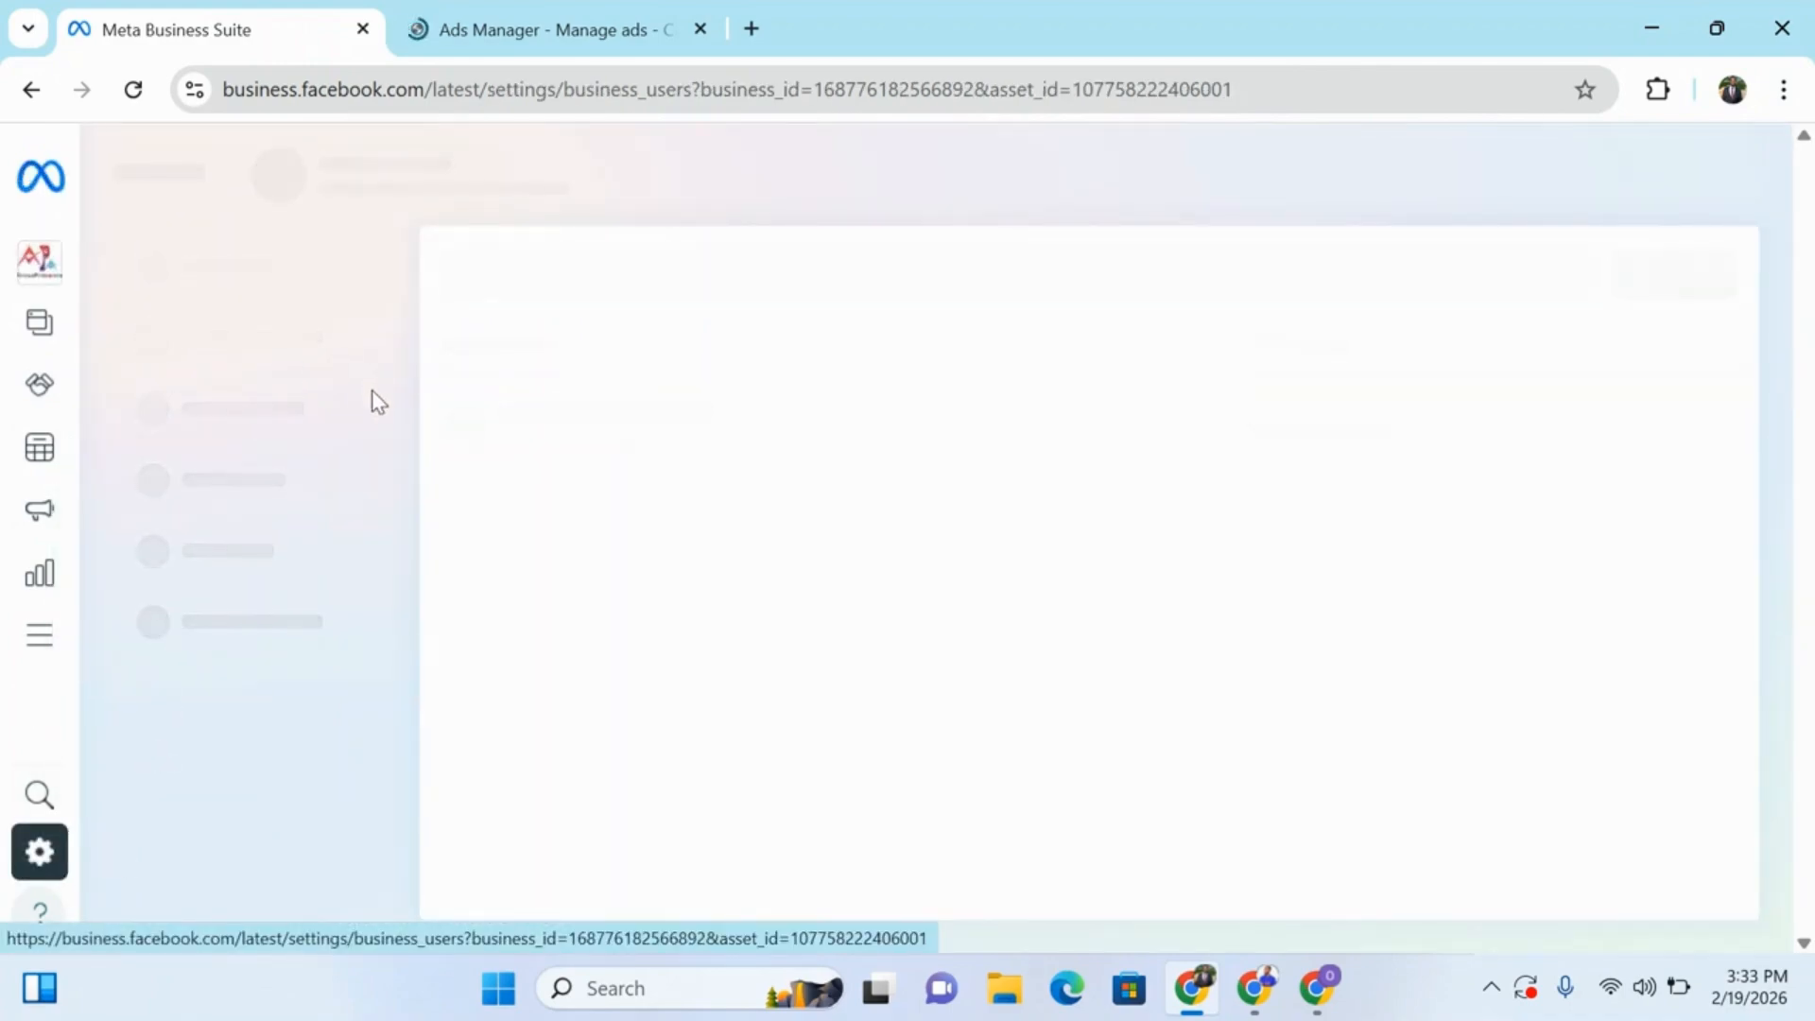
left_click(699, 28)
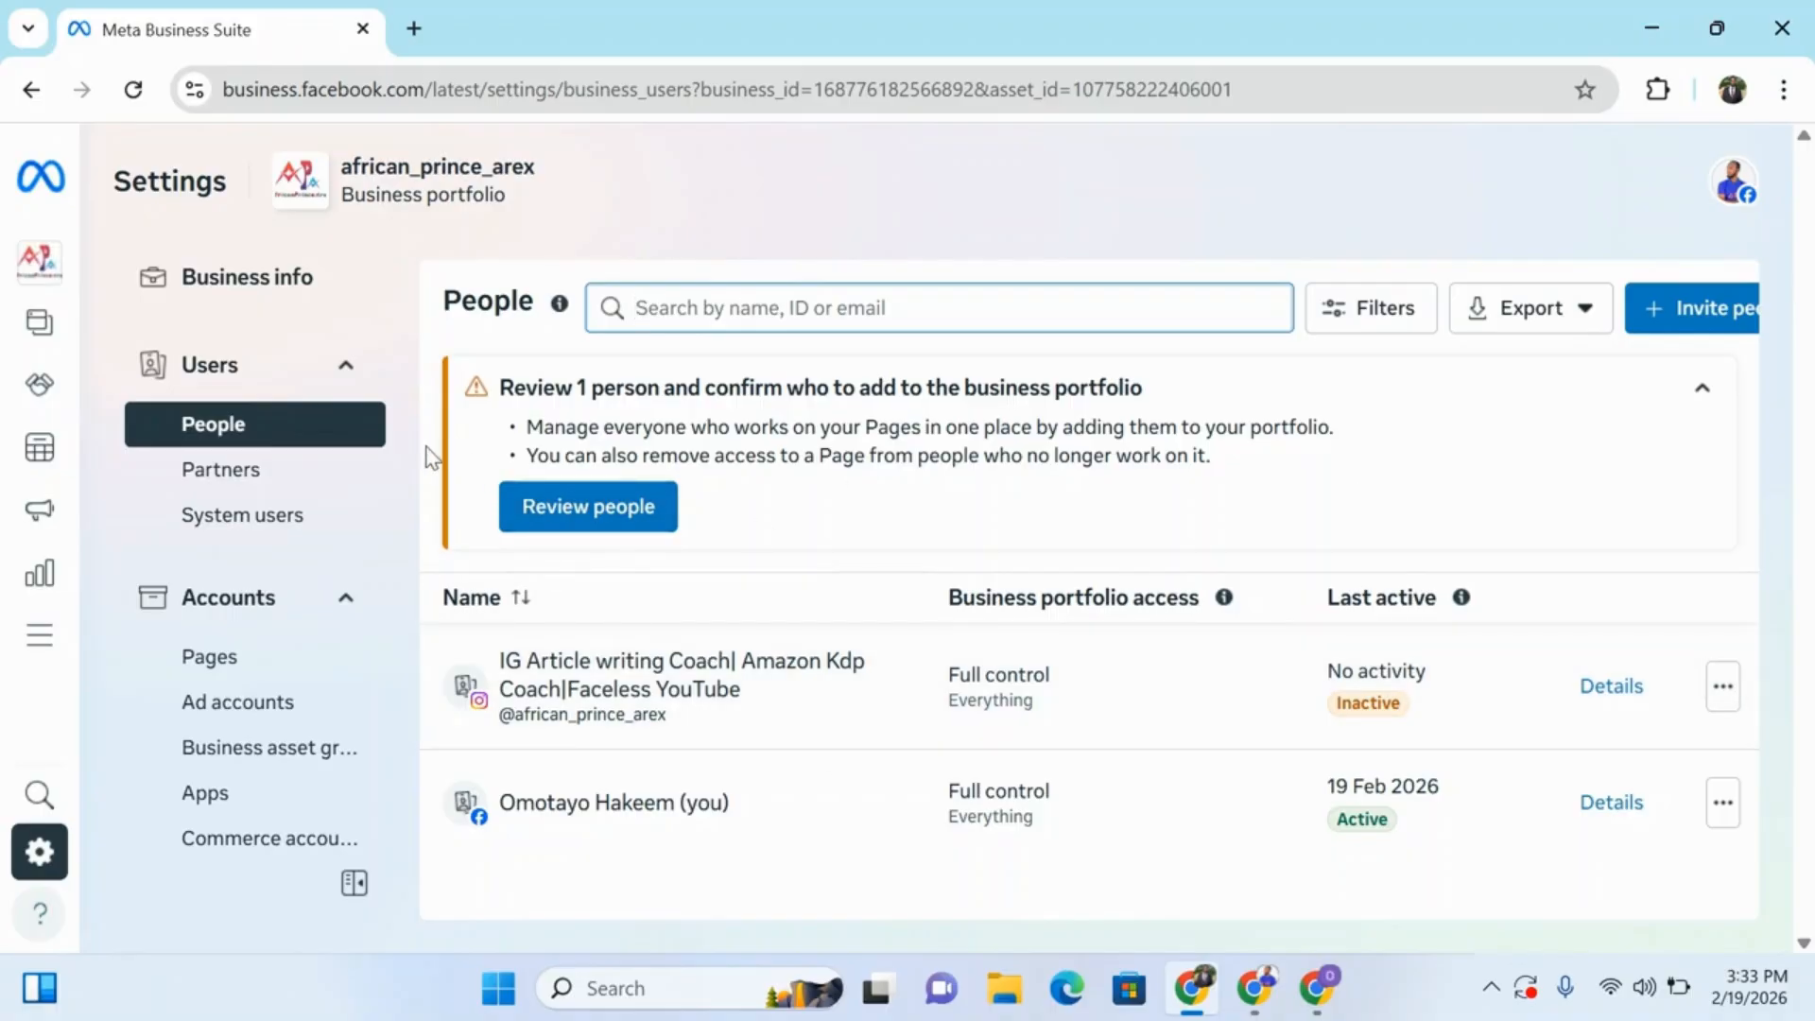
scroll(384, 404, "down", 3)
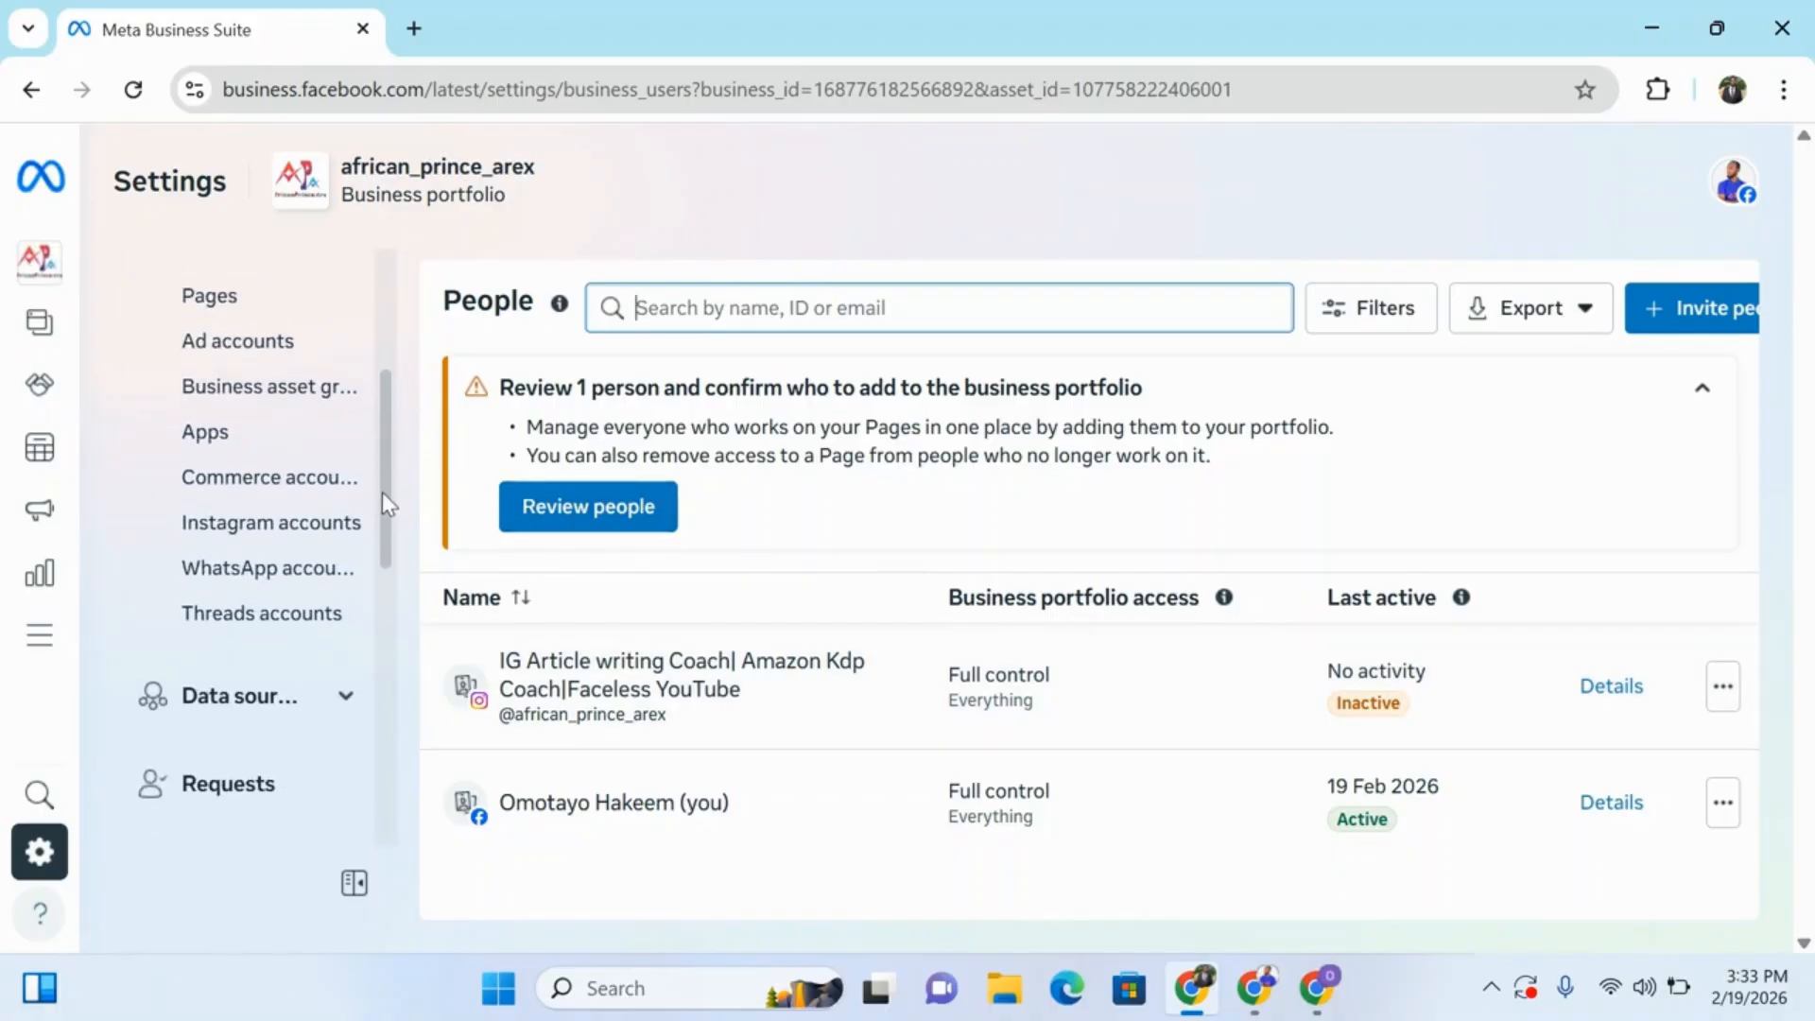
scroll(378, 452, "up", 2)
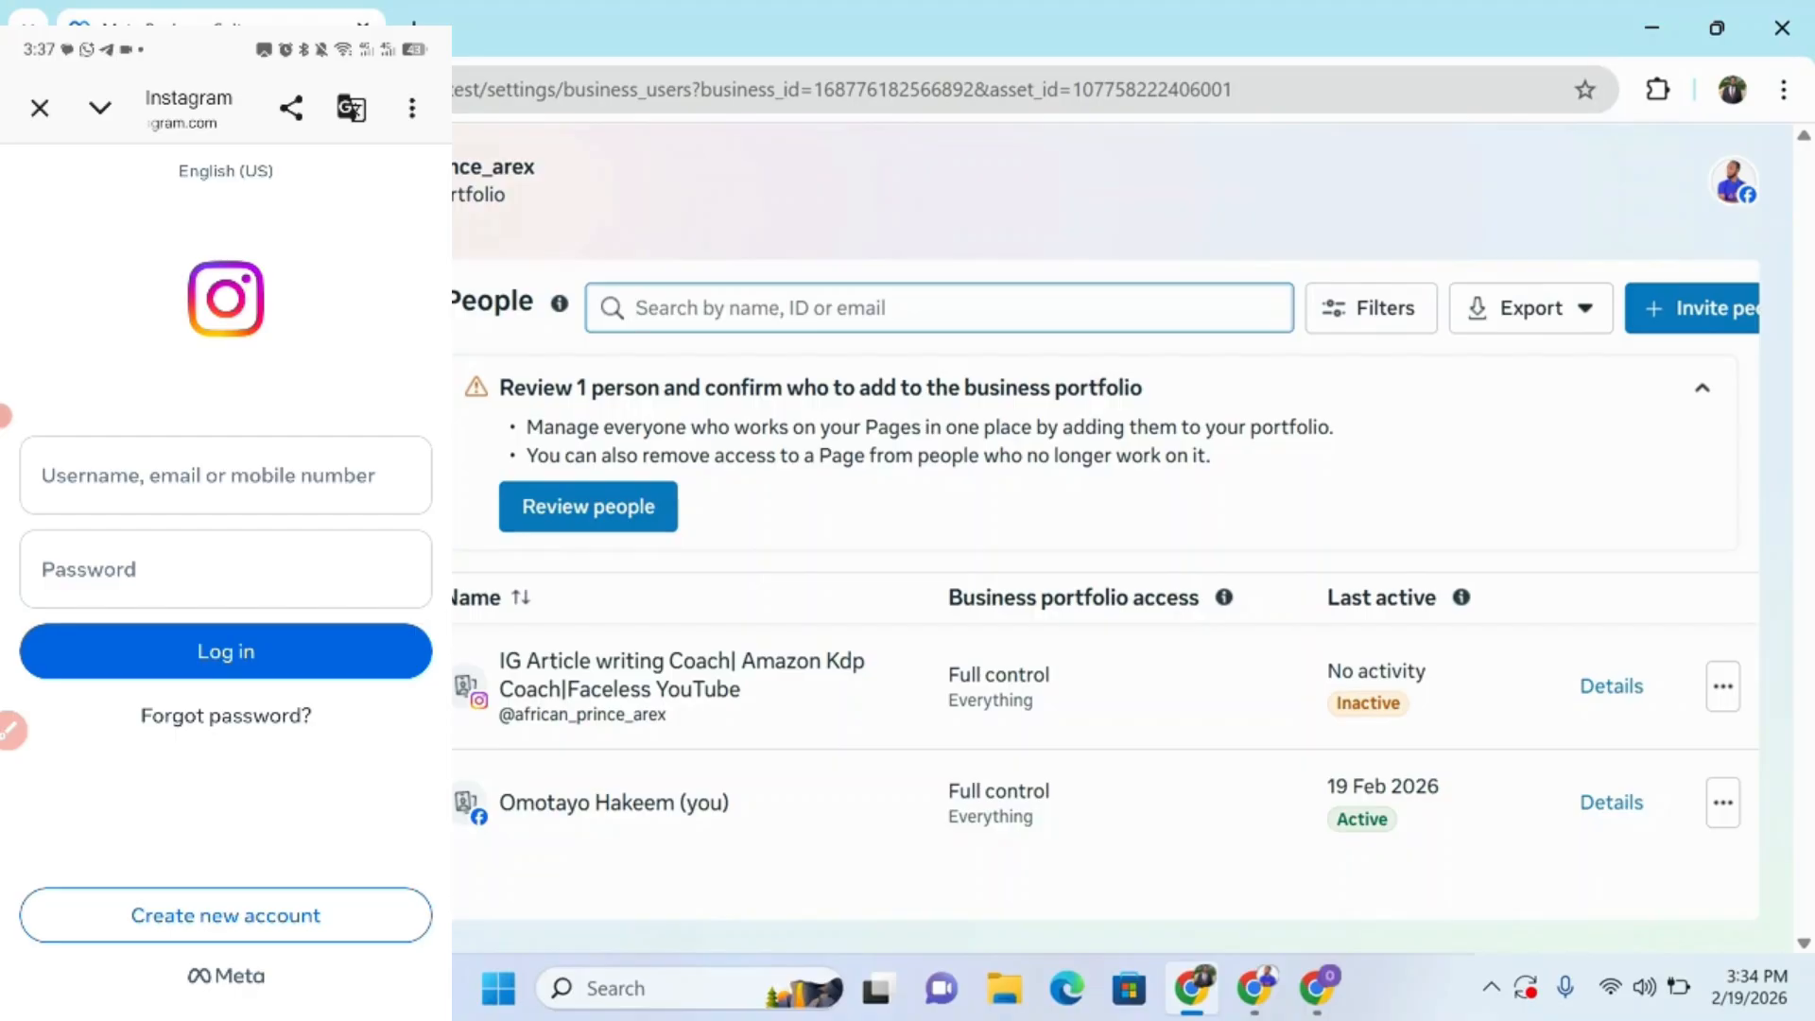
Step: Leave the Instagram login page on the phone and look through the accounts under Manage accounts in Accounts Center
left_click(40, 108)
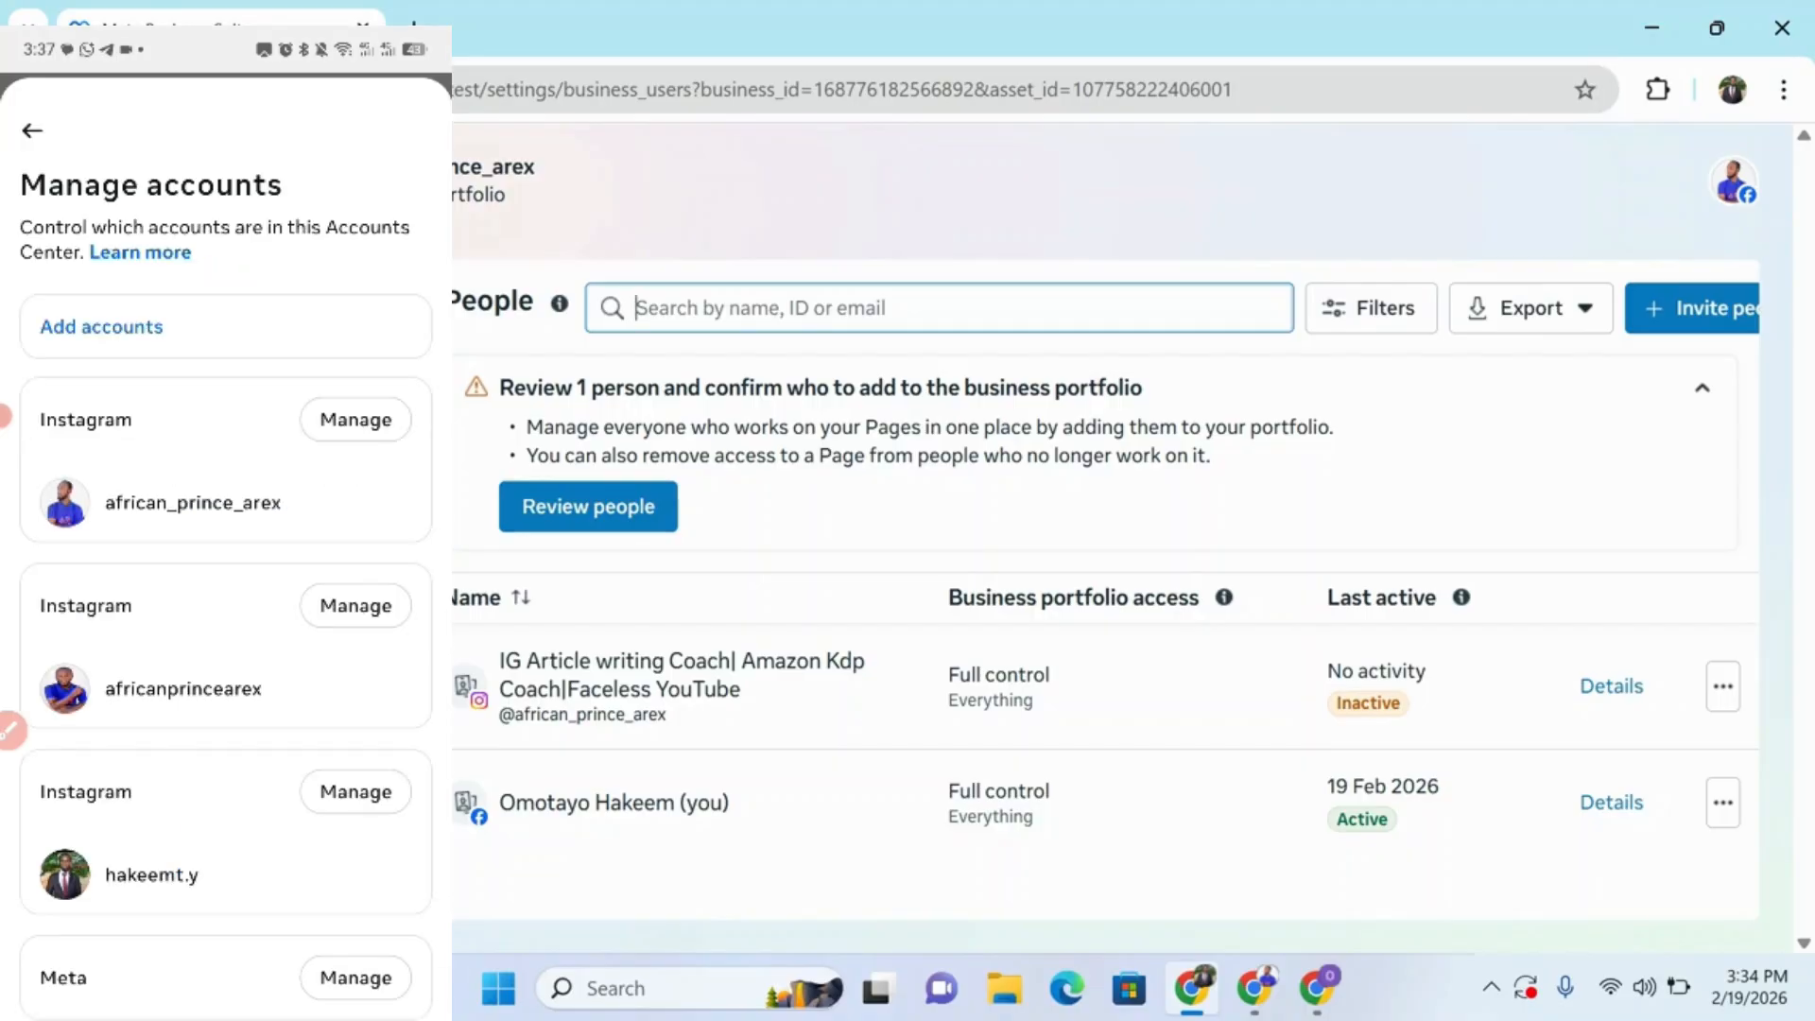
scroll(225, 567, "down", 3)
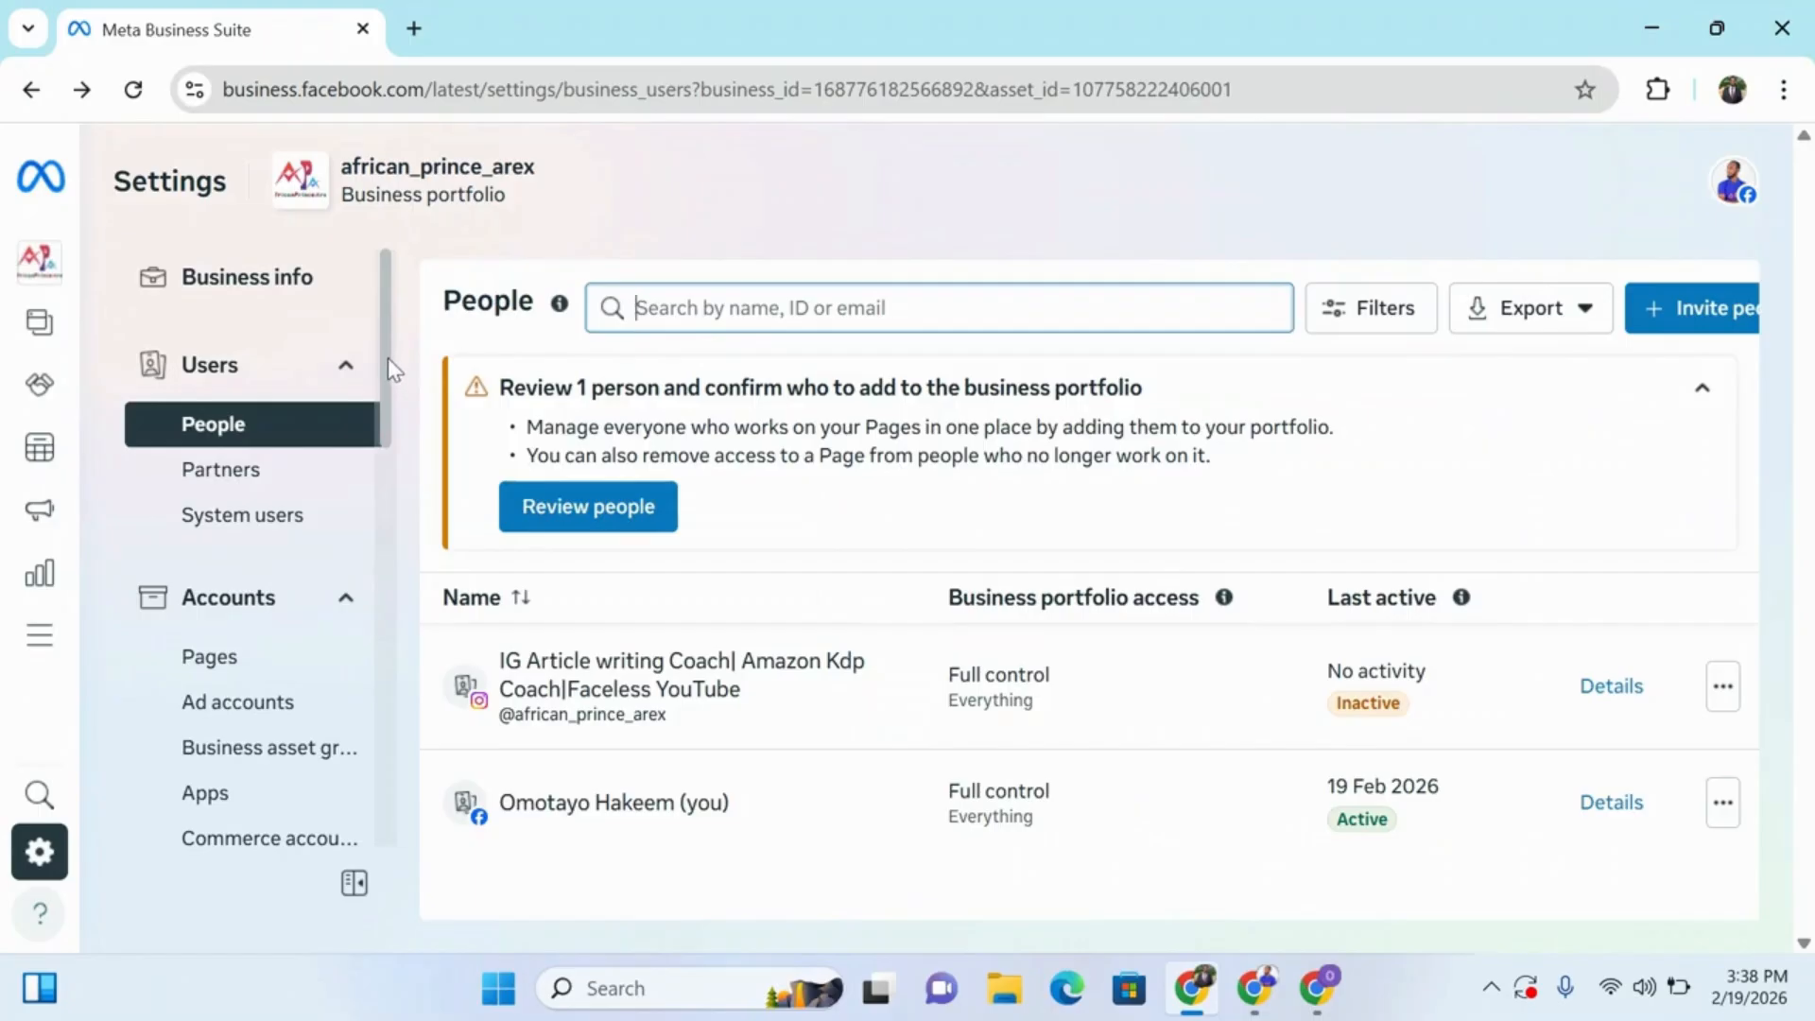
Step: Go to the portfolio's Ad accounts settings and start creating a new ad account
left_click_drag(385, 364, 377, 327)
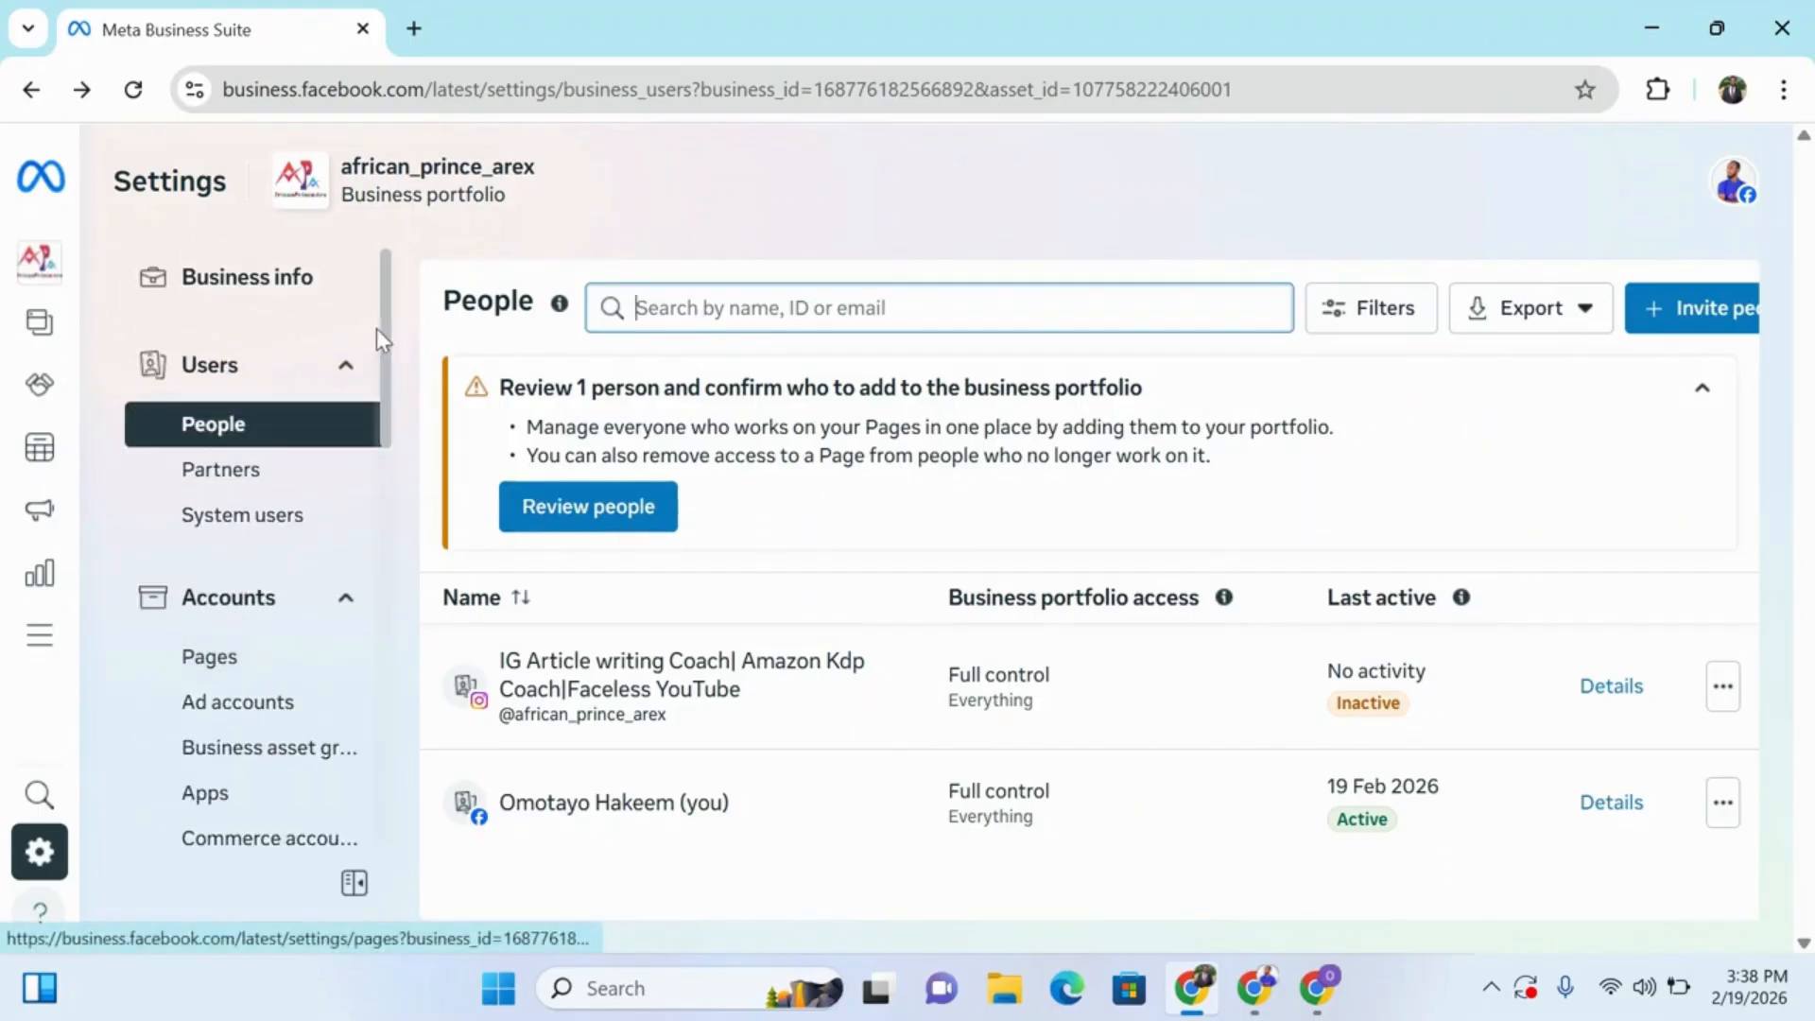
left_click(227, 716)
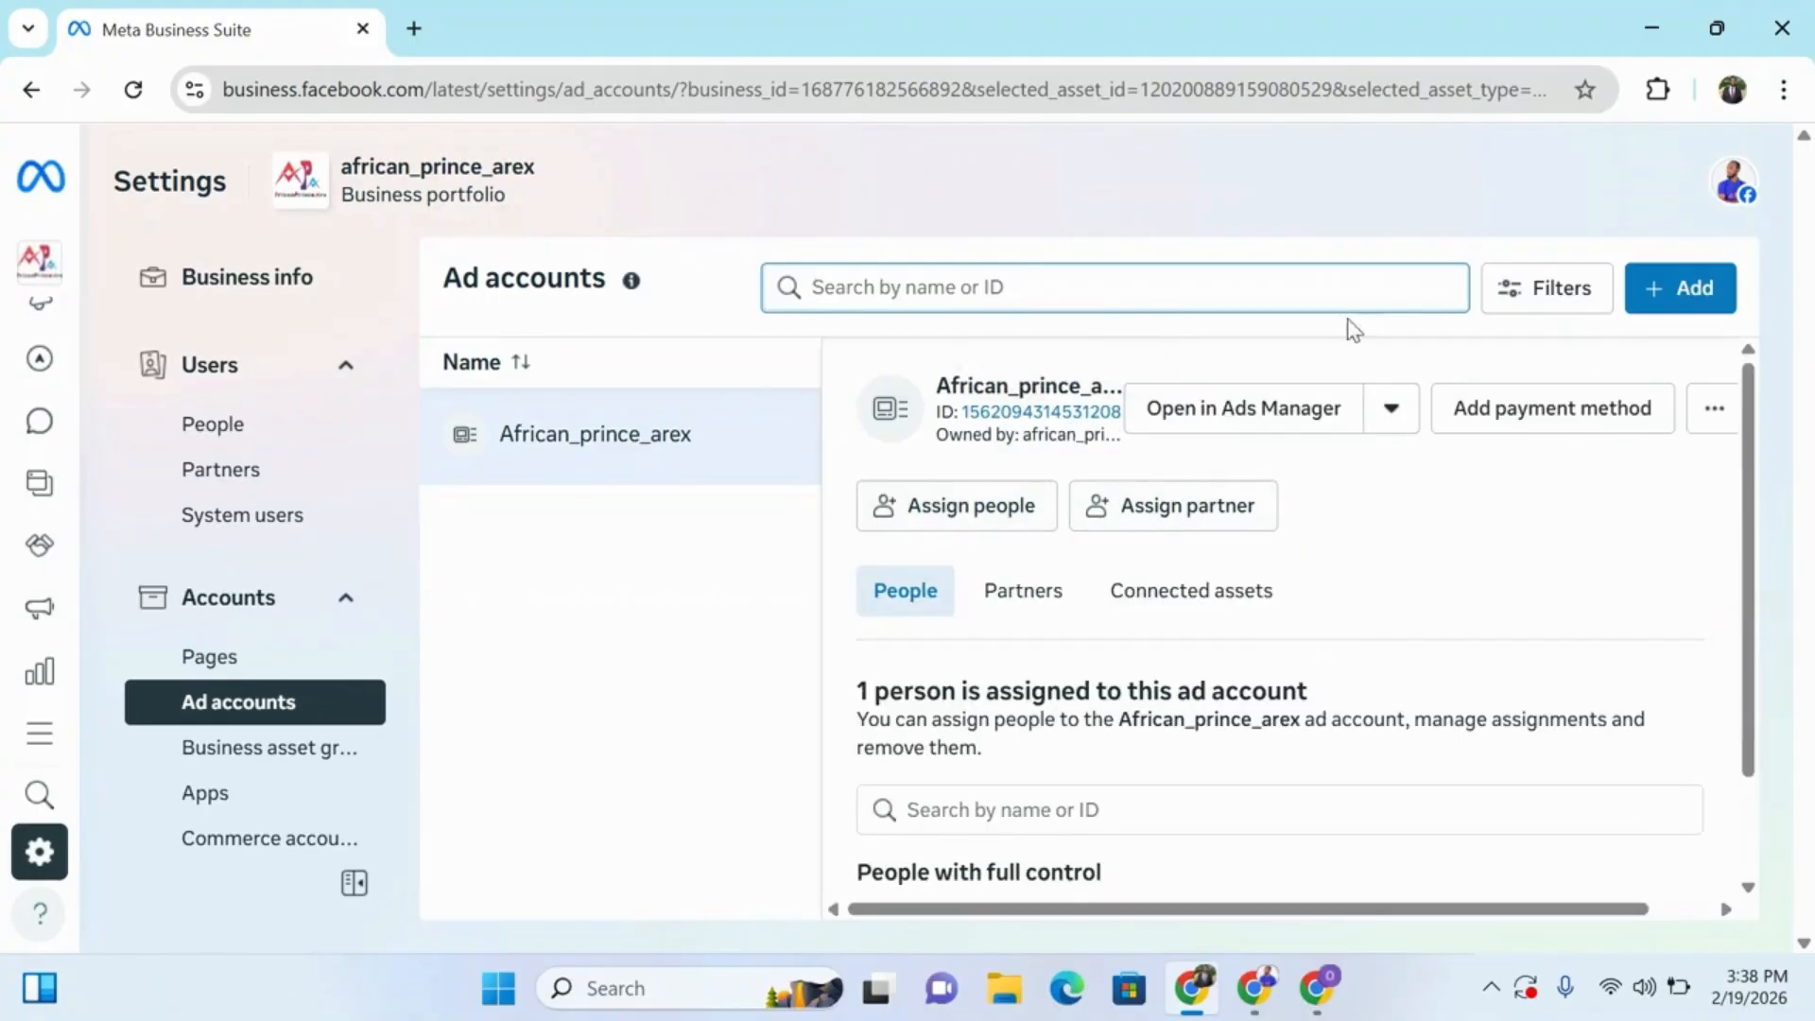
left_click(1689, 293)
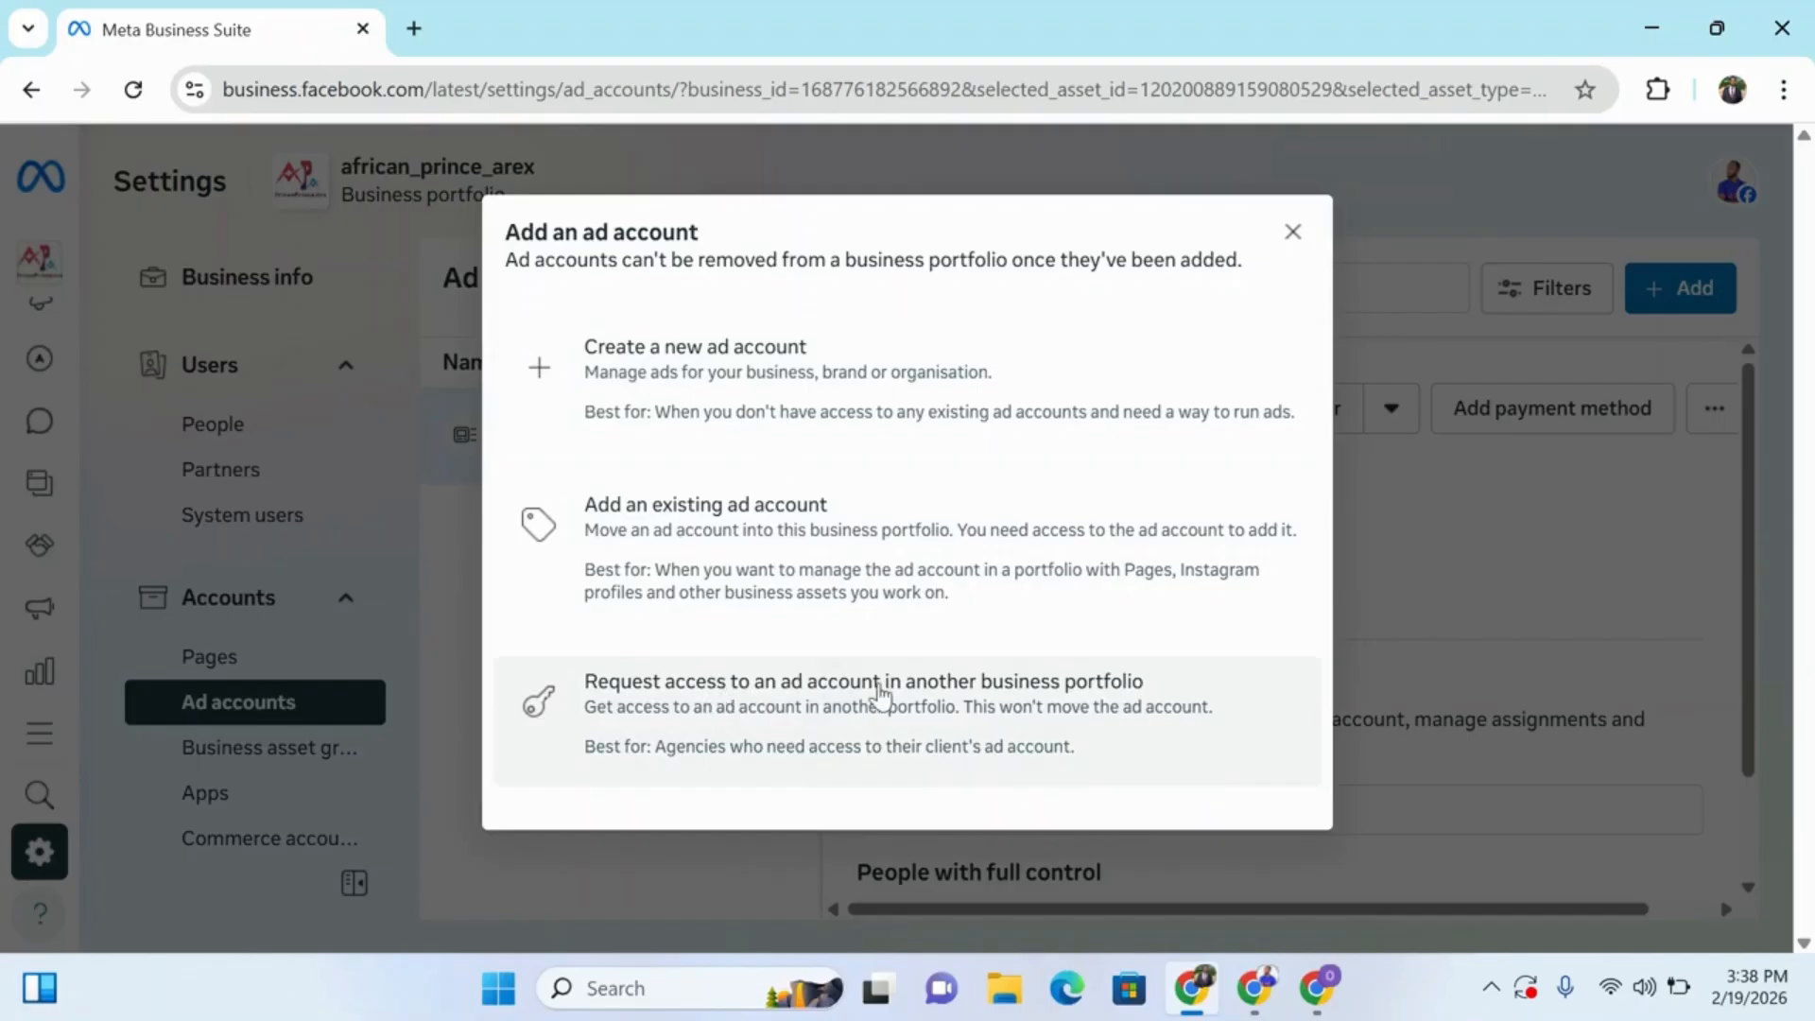
left_click(728, 362)
Step: Name the new ad account Prince Arex and set its time zone to (GMT+01:00) Africa/Lagos
left_click(814, 333)
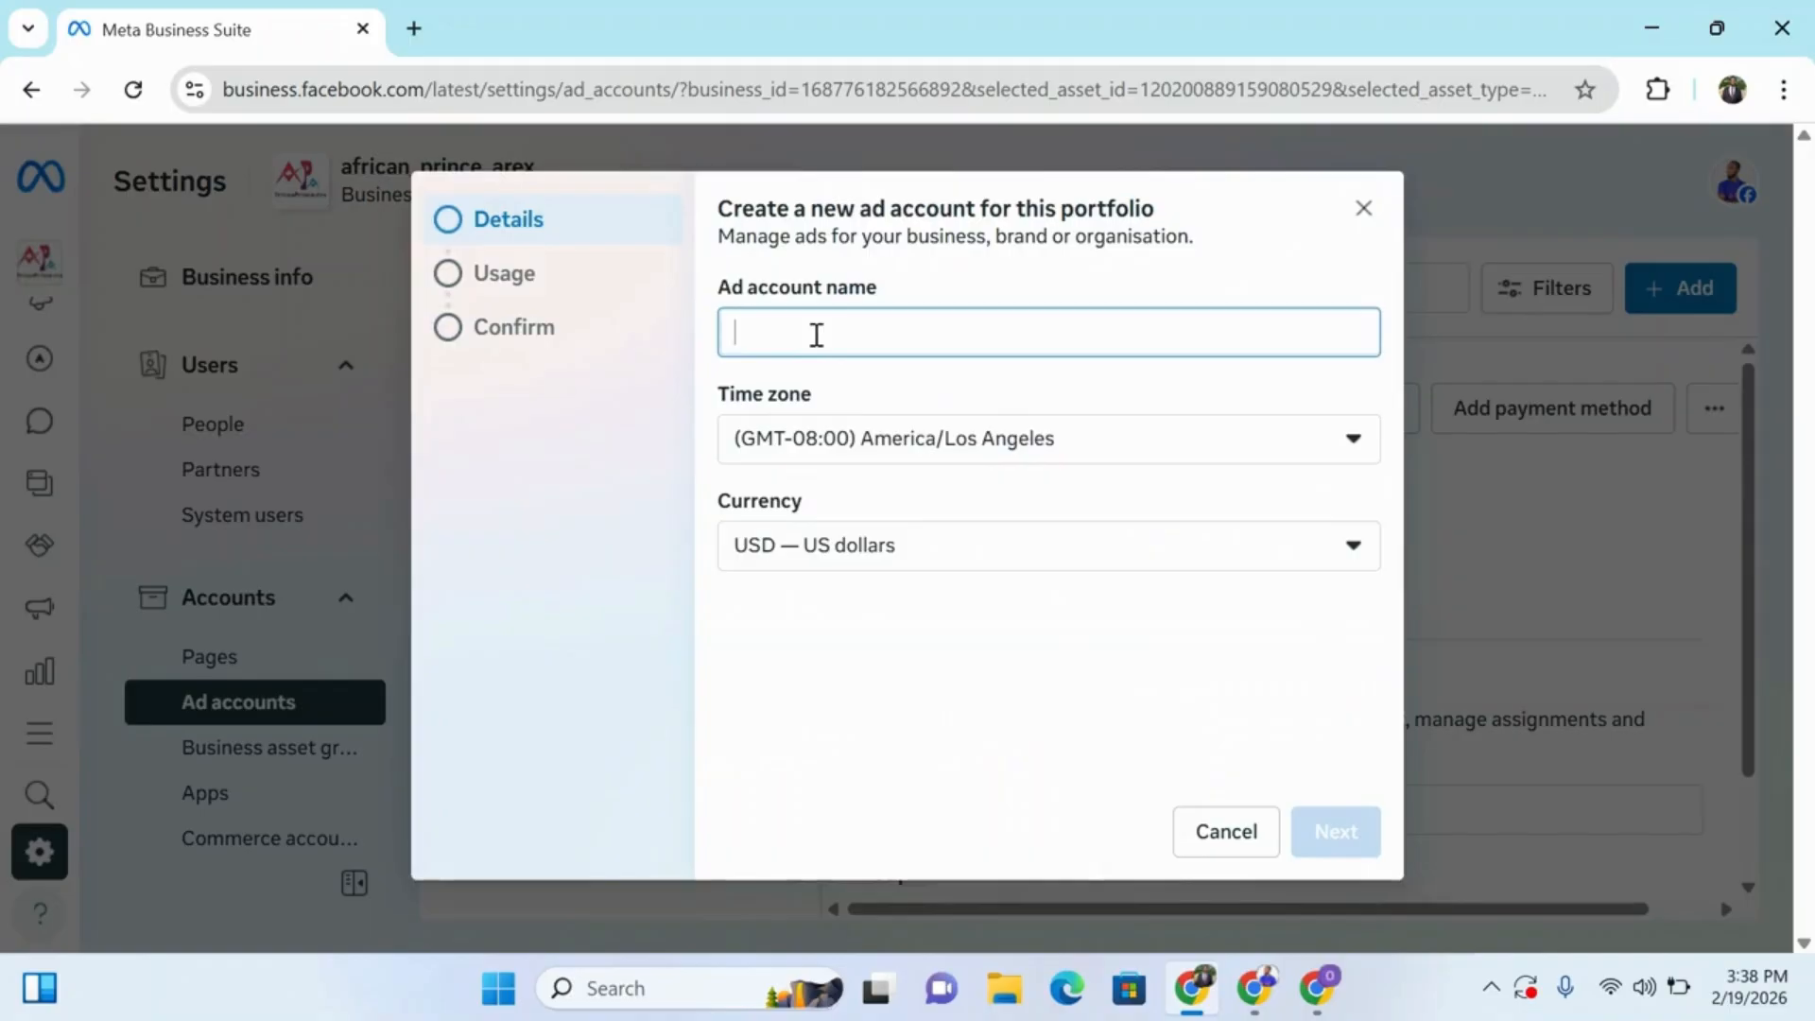
type("Prince Arex")
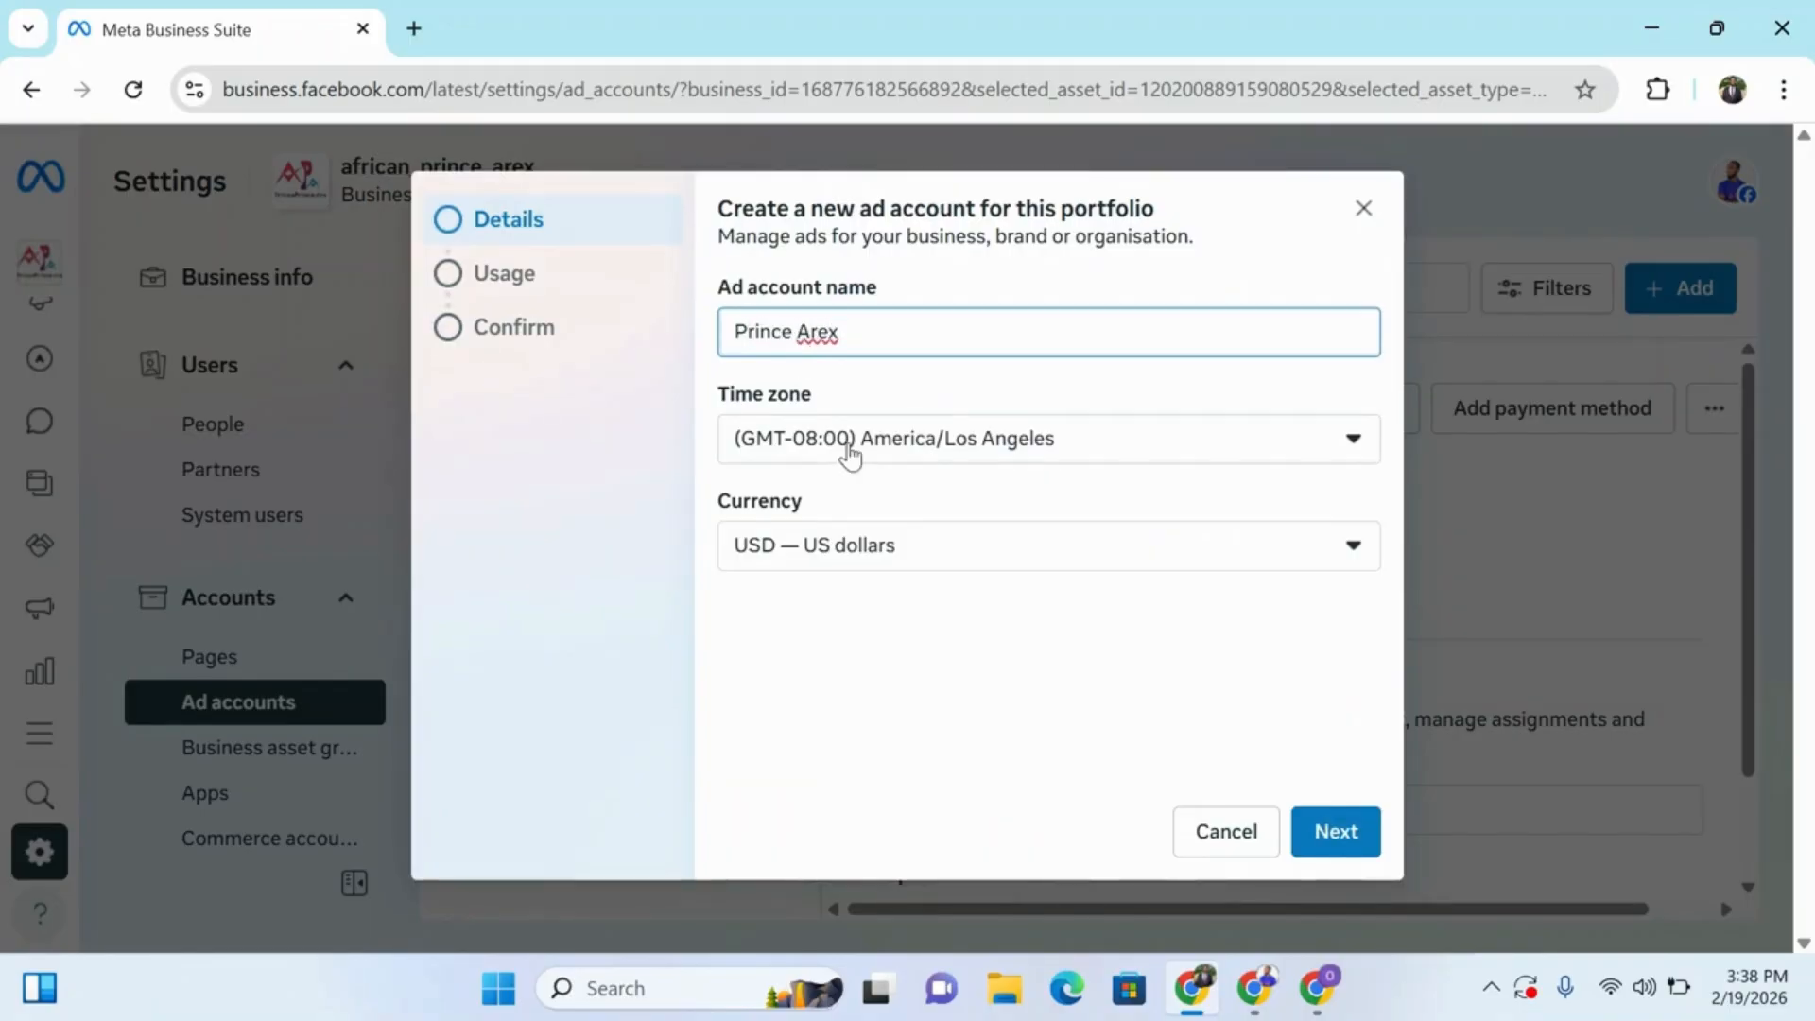
left_click(1202, 444)
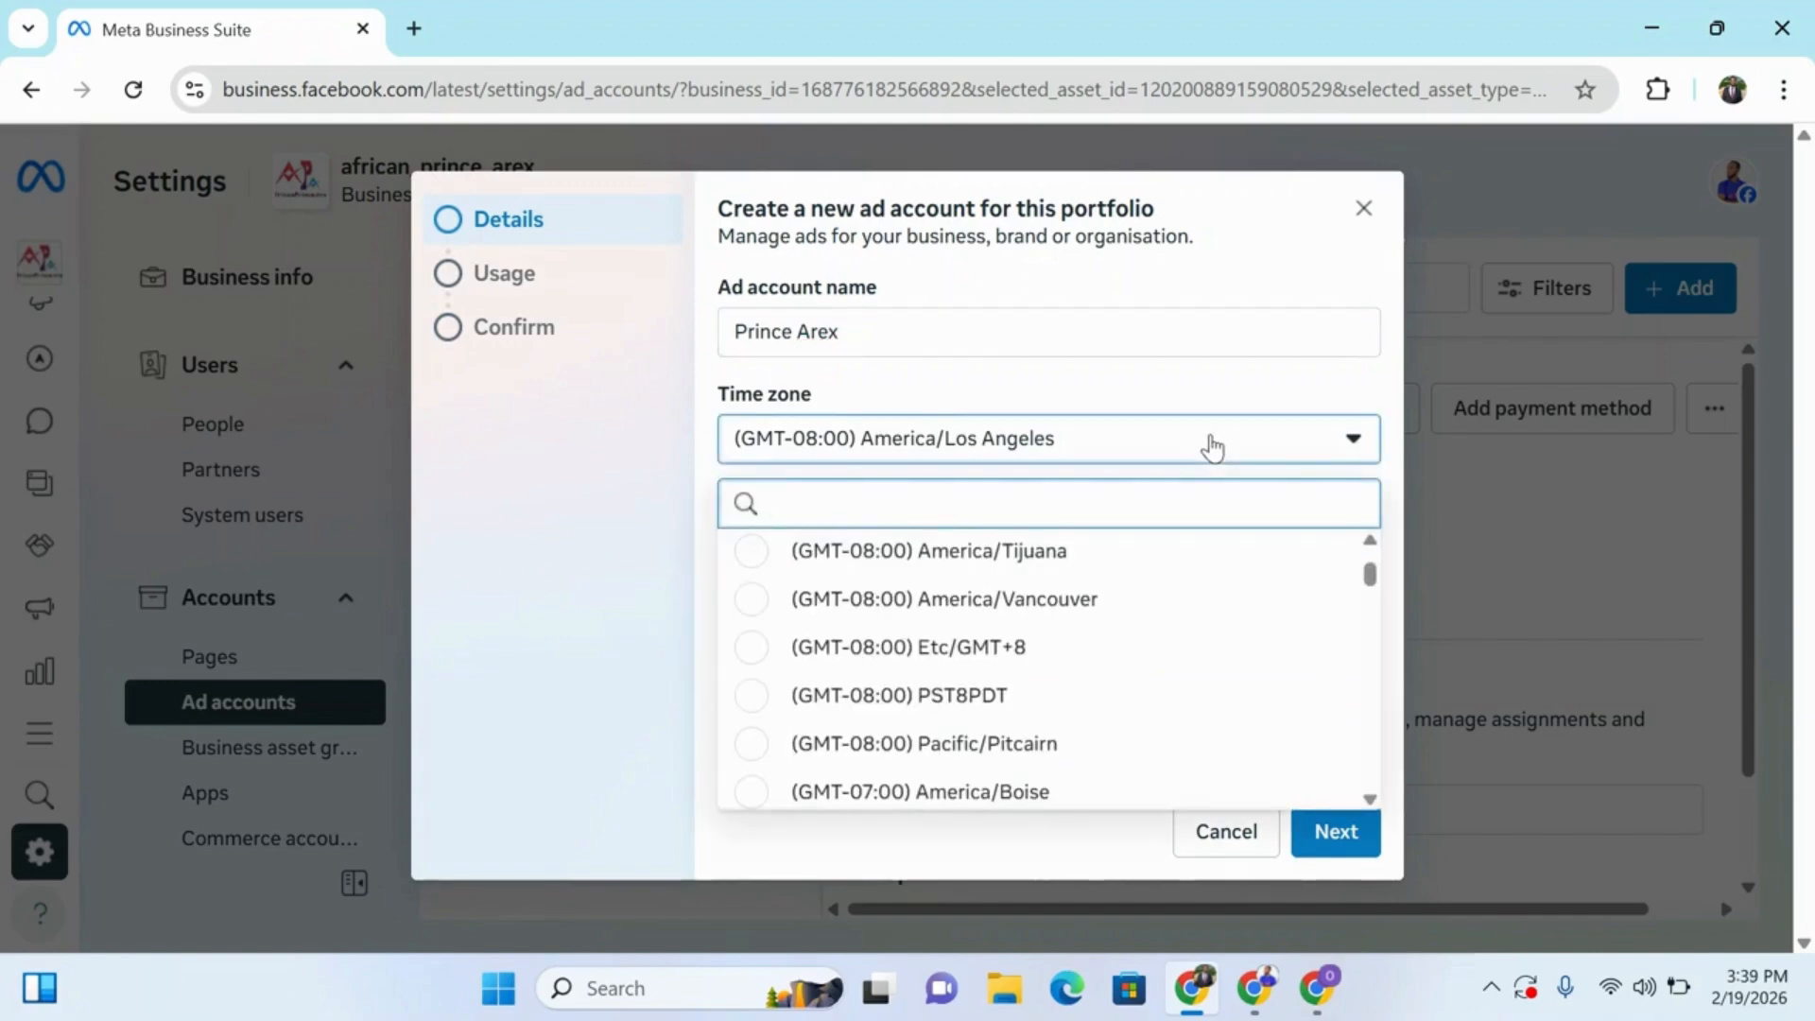
type("lag")
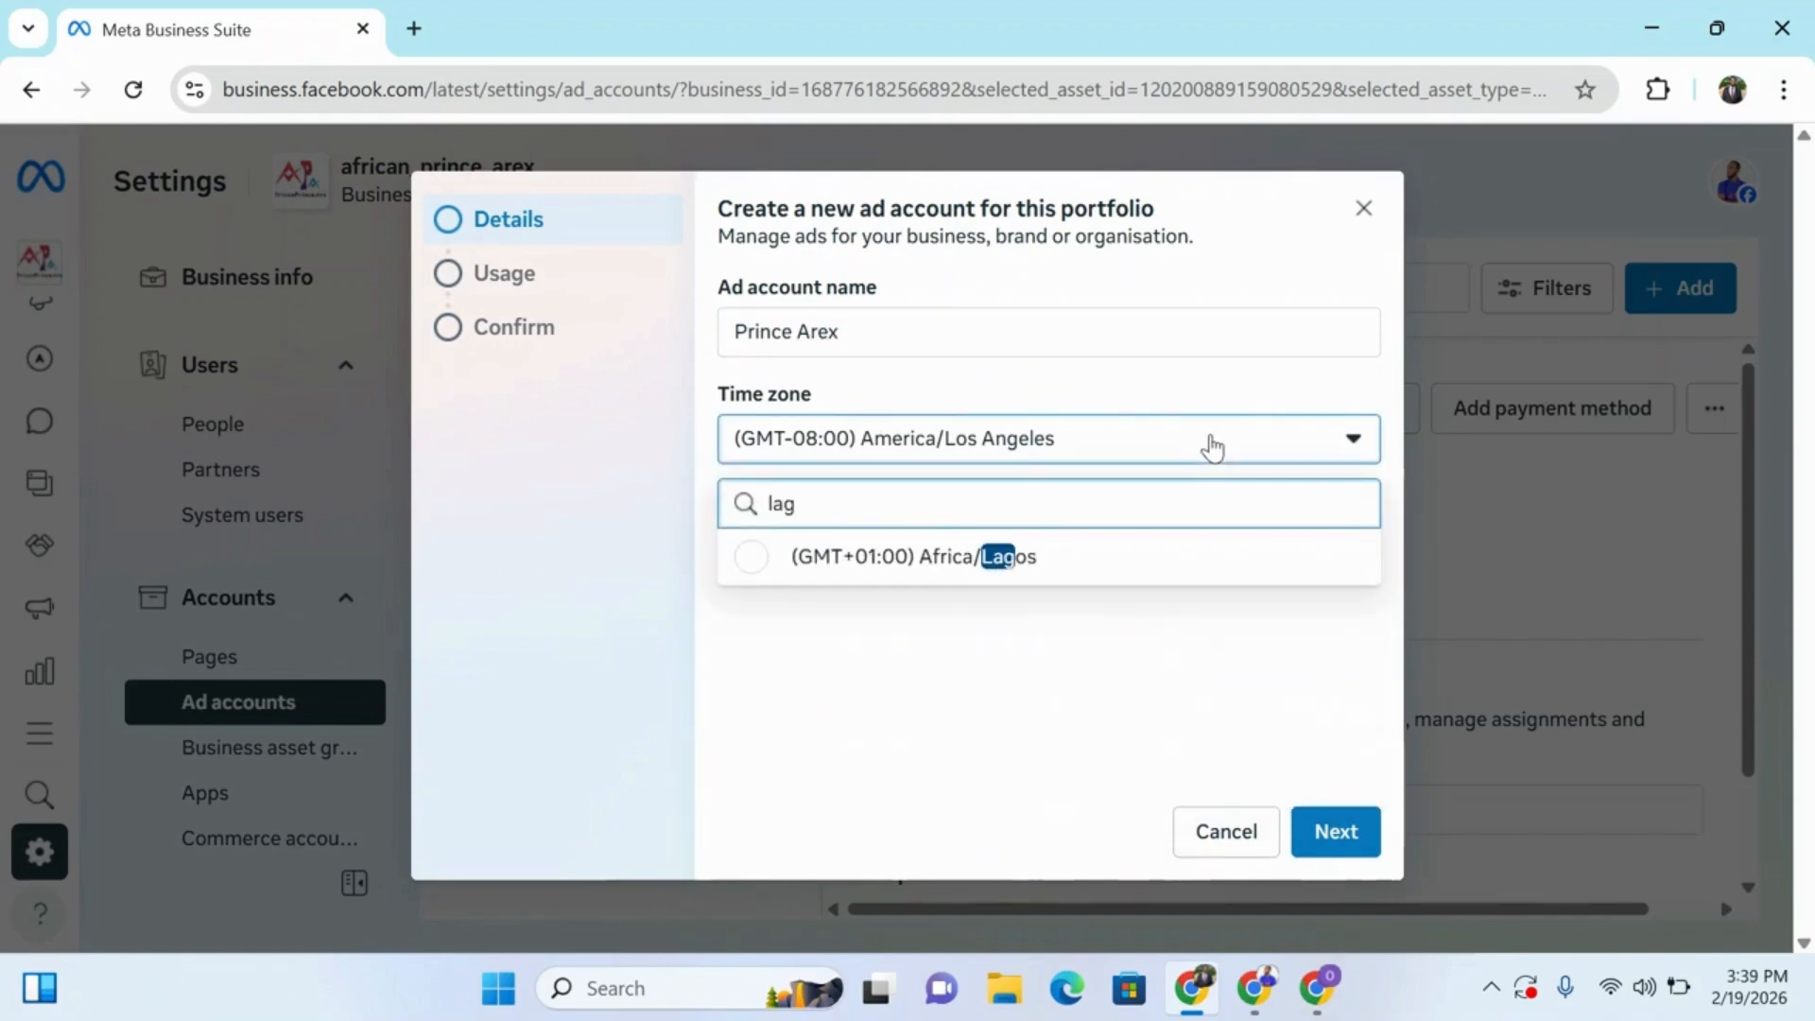
left_click(944, 557)
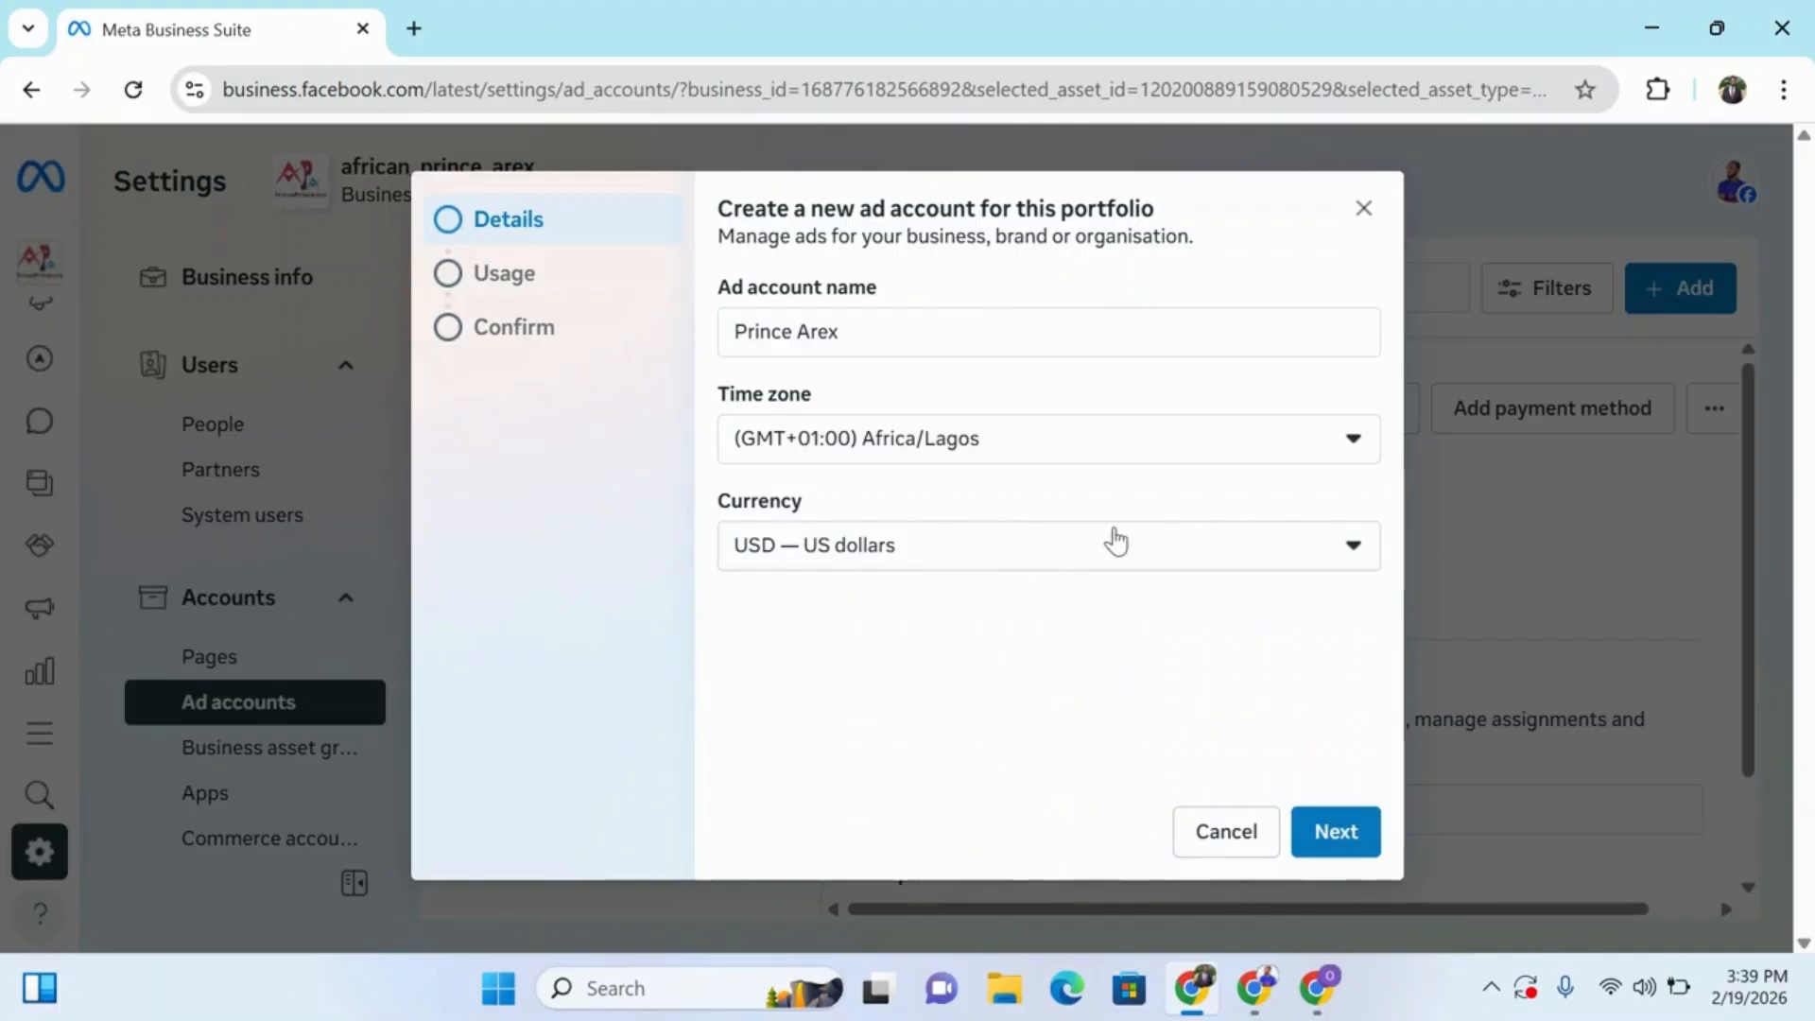
Step: Set the new ad account's currency to NGN — Nigerian Naira and proceed to the usage settings
left_click(1115, 540)
type("n")
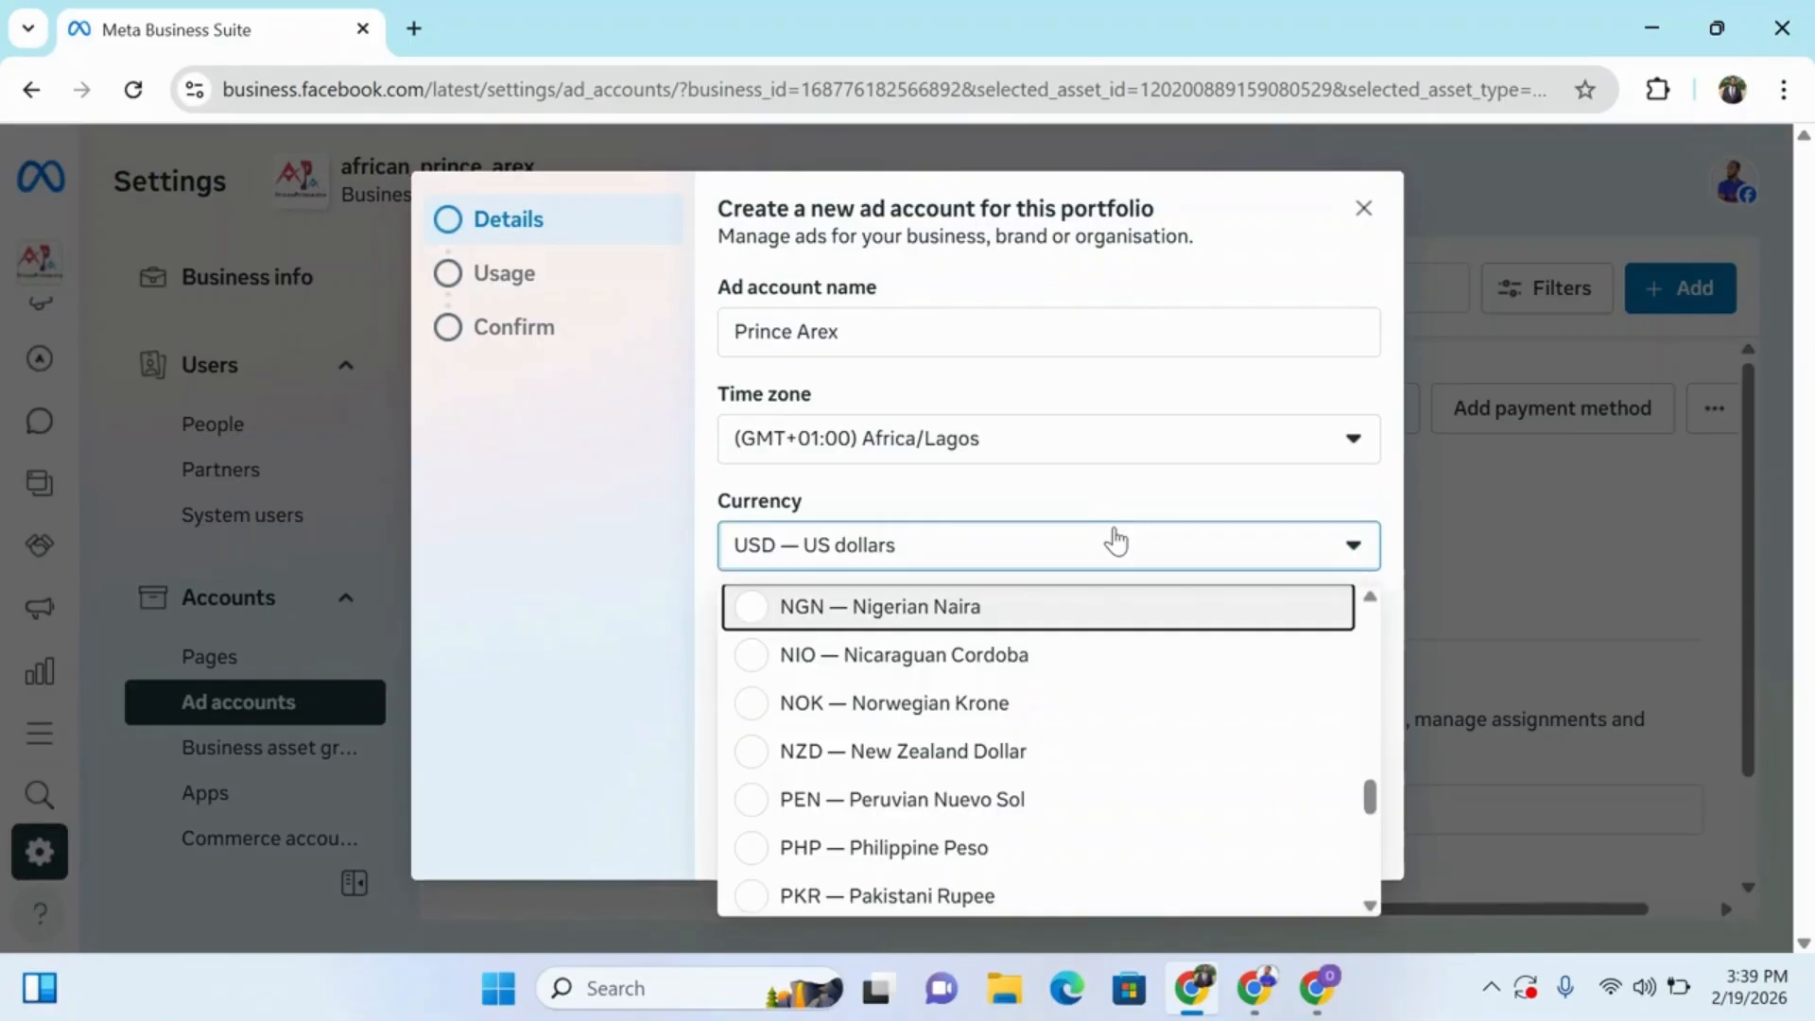
left_click(934, 606)
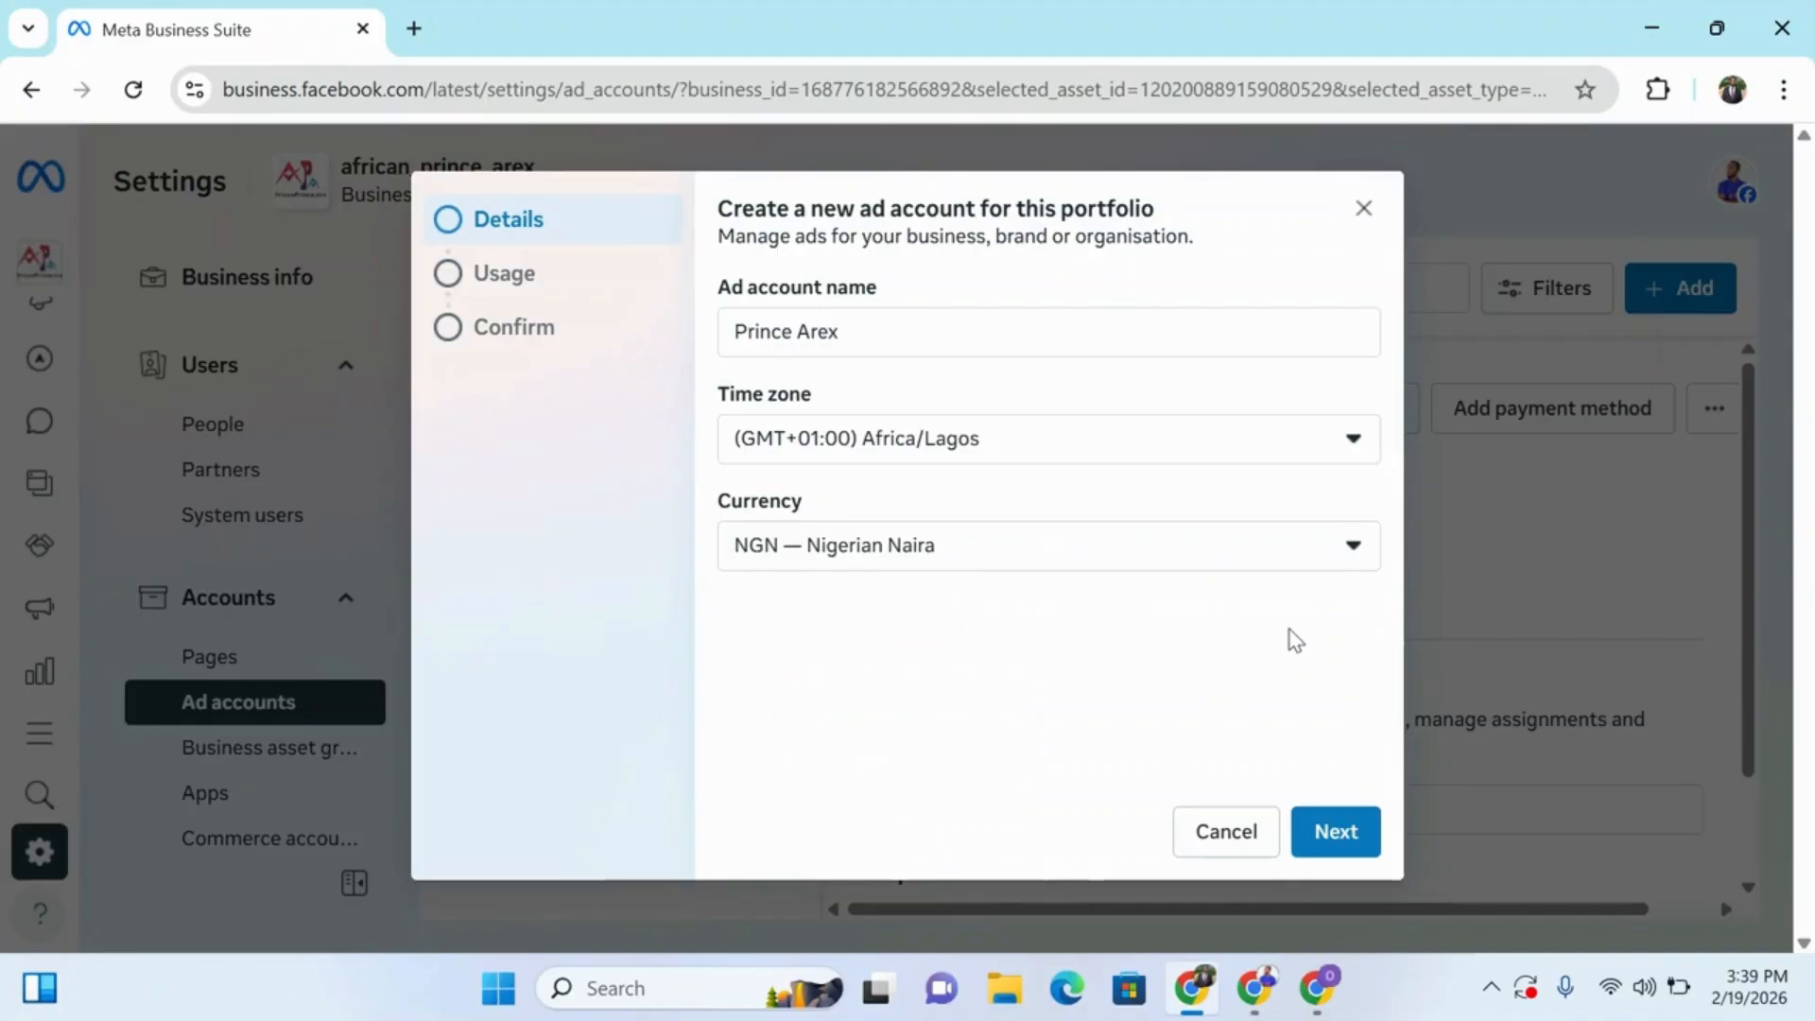
left_click(1359, 819)
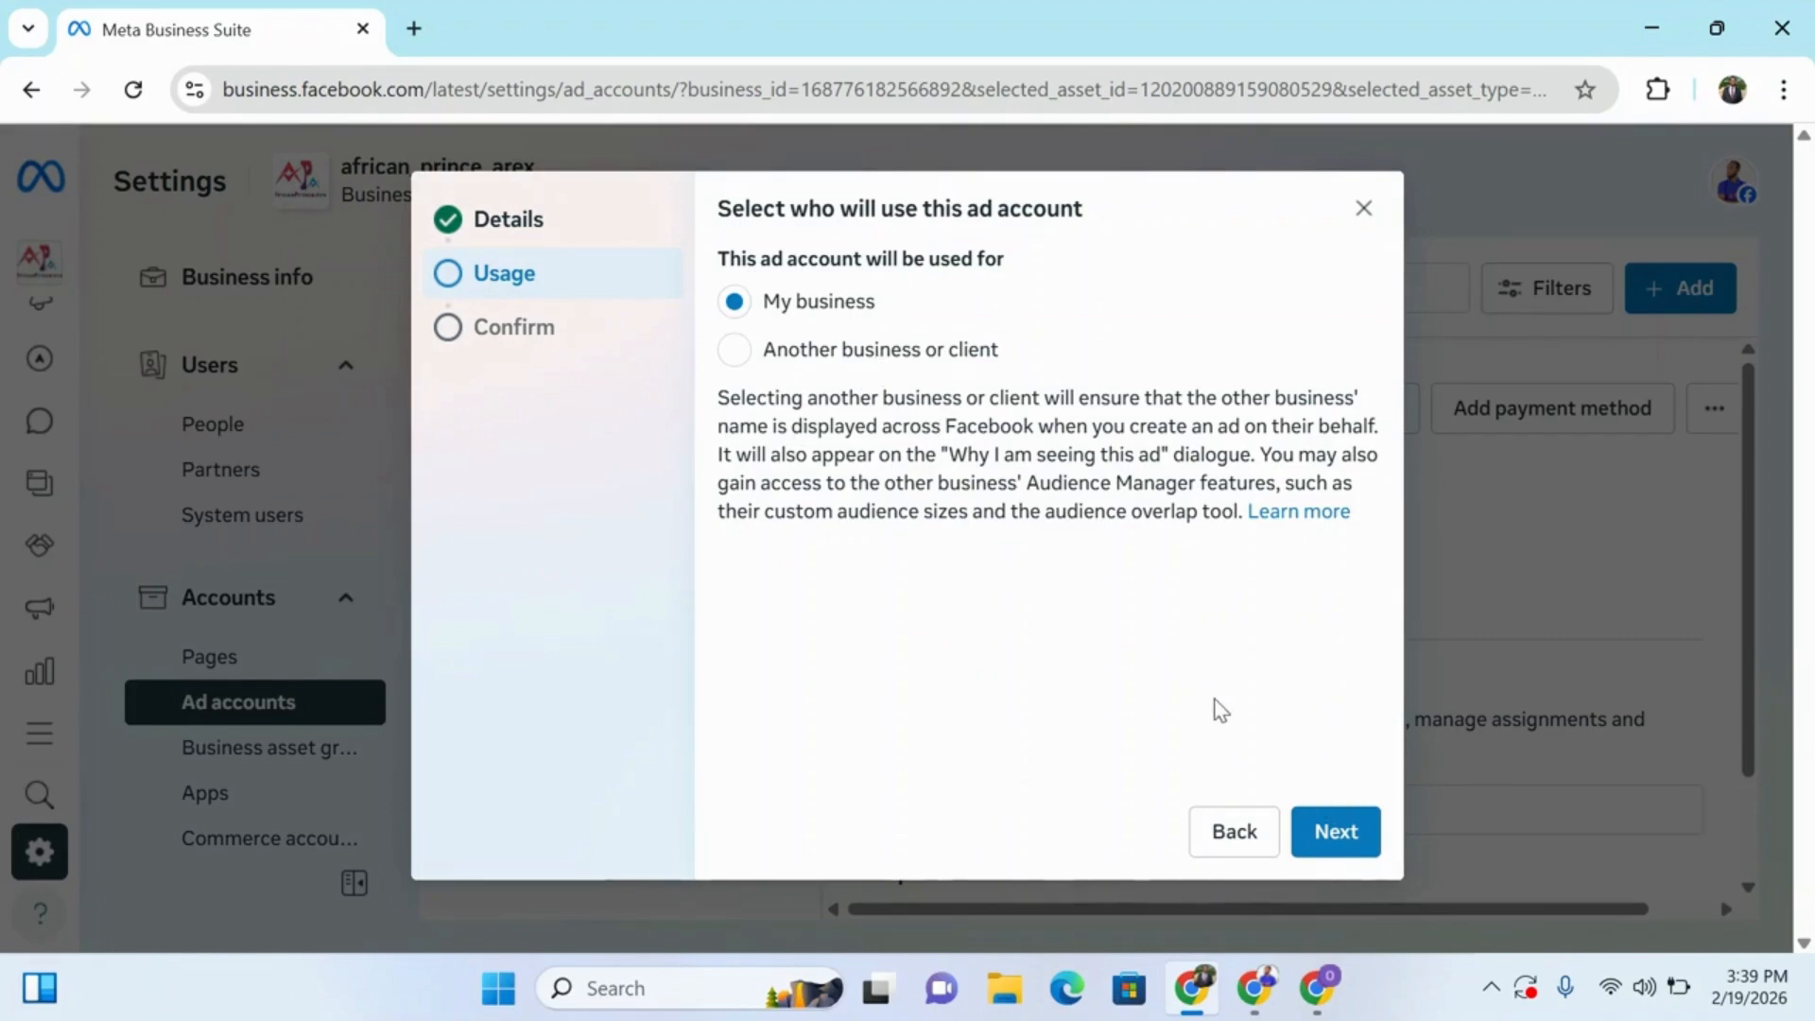
Step: Keep the ad account's usage as My business, agree to the Meta Commercial Terms and Advertising Policies, and create the ad account
left_click(1337, 832)
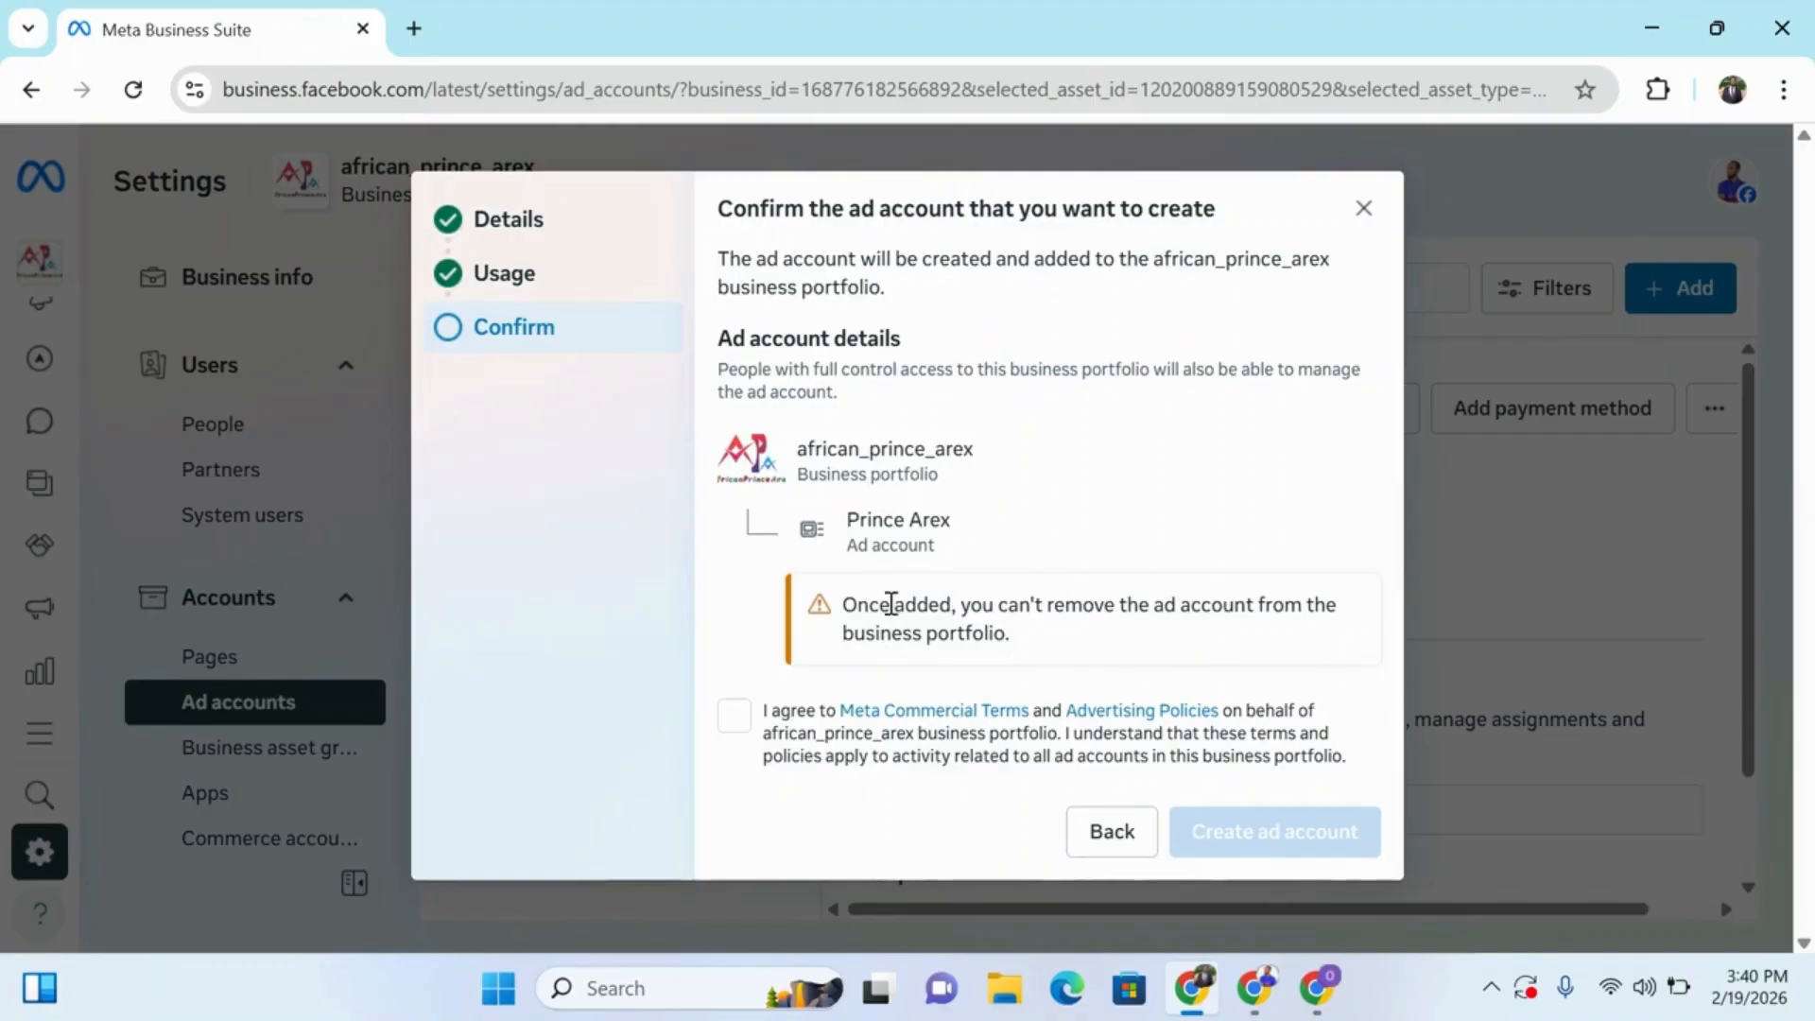
left_click(737, 719)
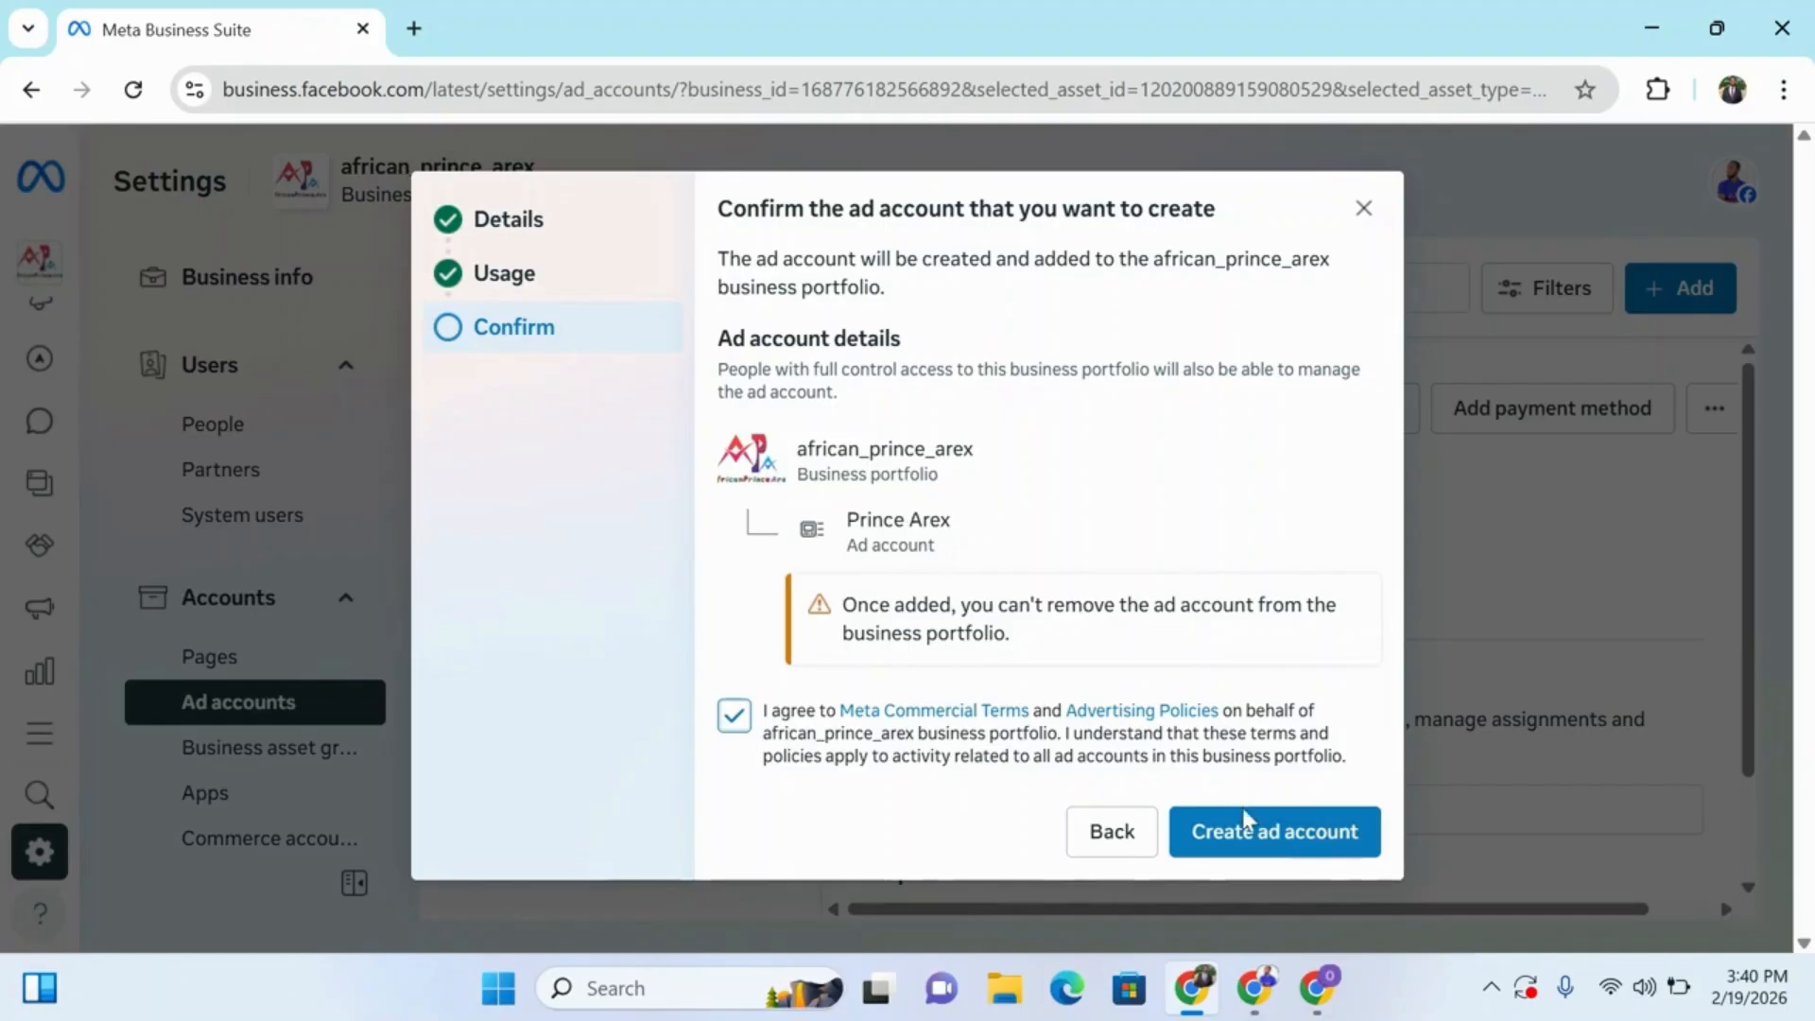
left_click(1283, 846)
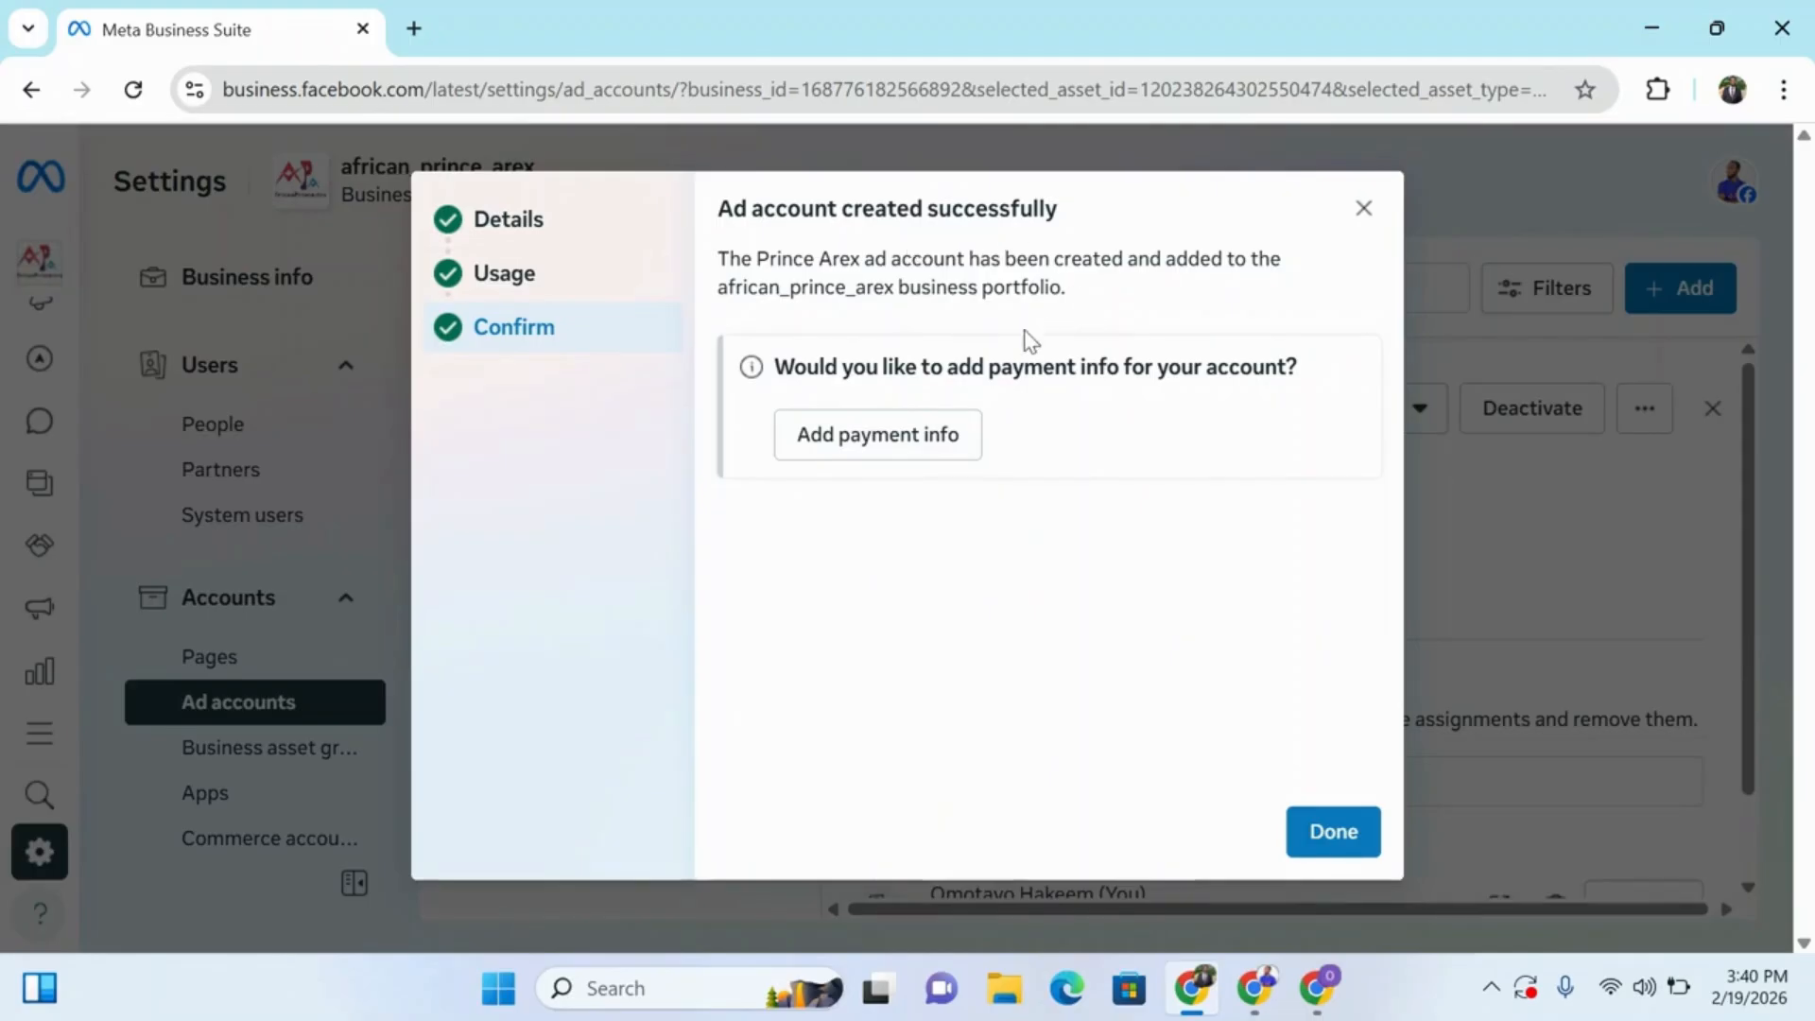
Step: Start adding payment information with Nigeria, Nigerian Naira and the Lagos time zone kept, and select Pay by Bank Transfer
left_click(874, 449)
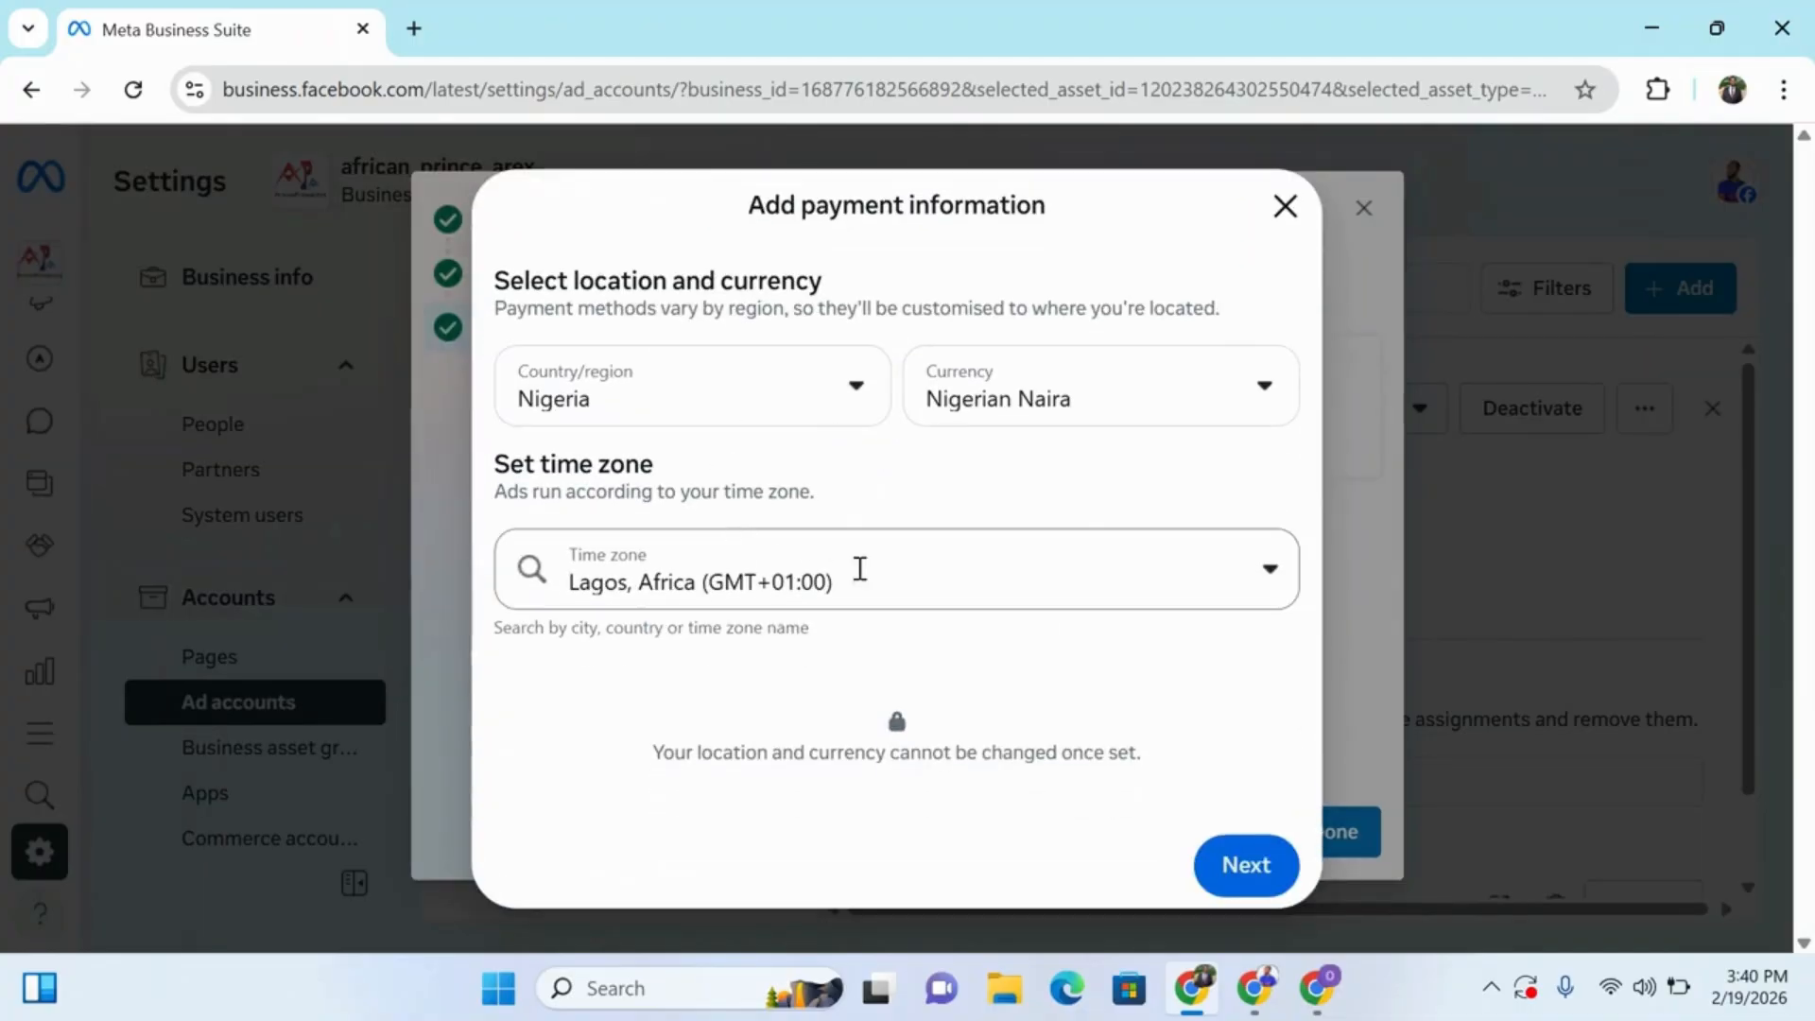
left_click(1267, 879)
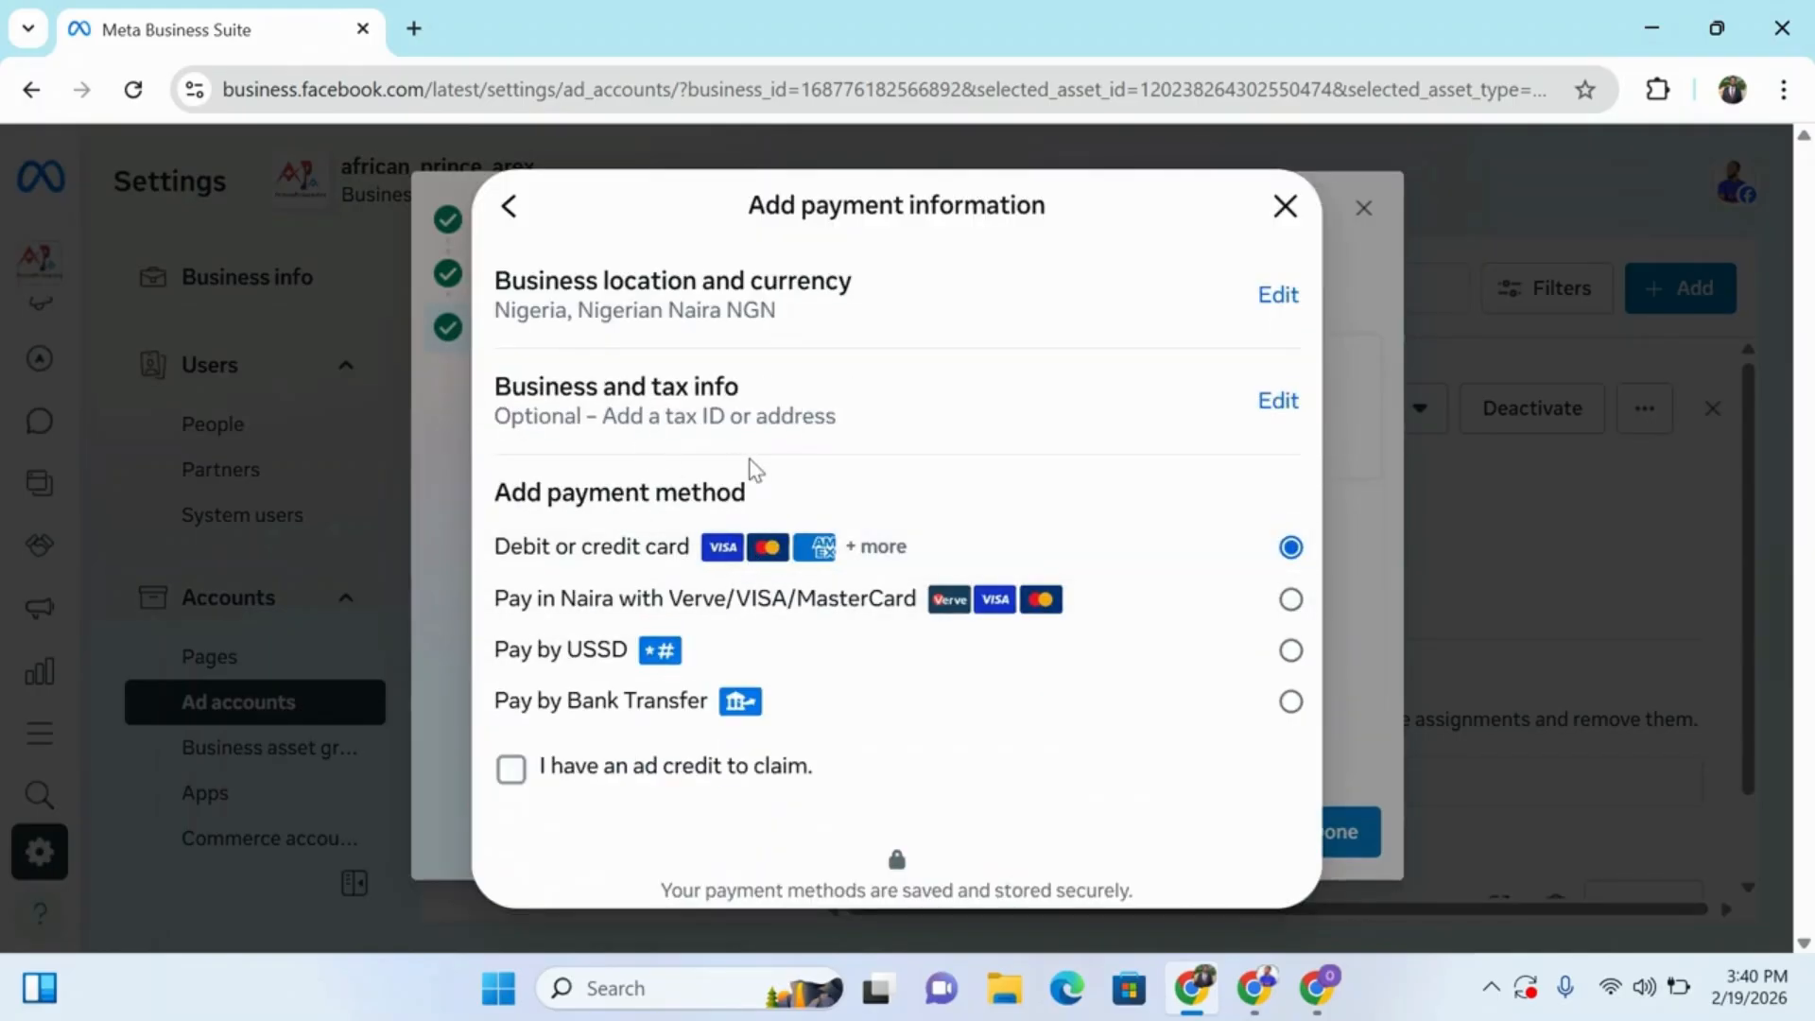
left_click(975, 708)
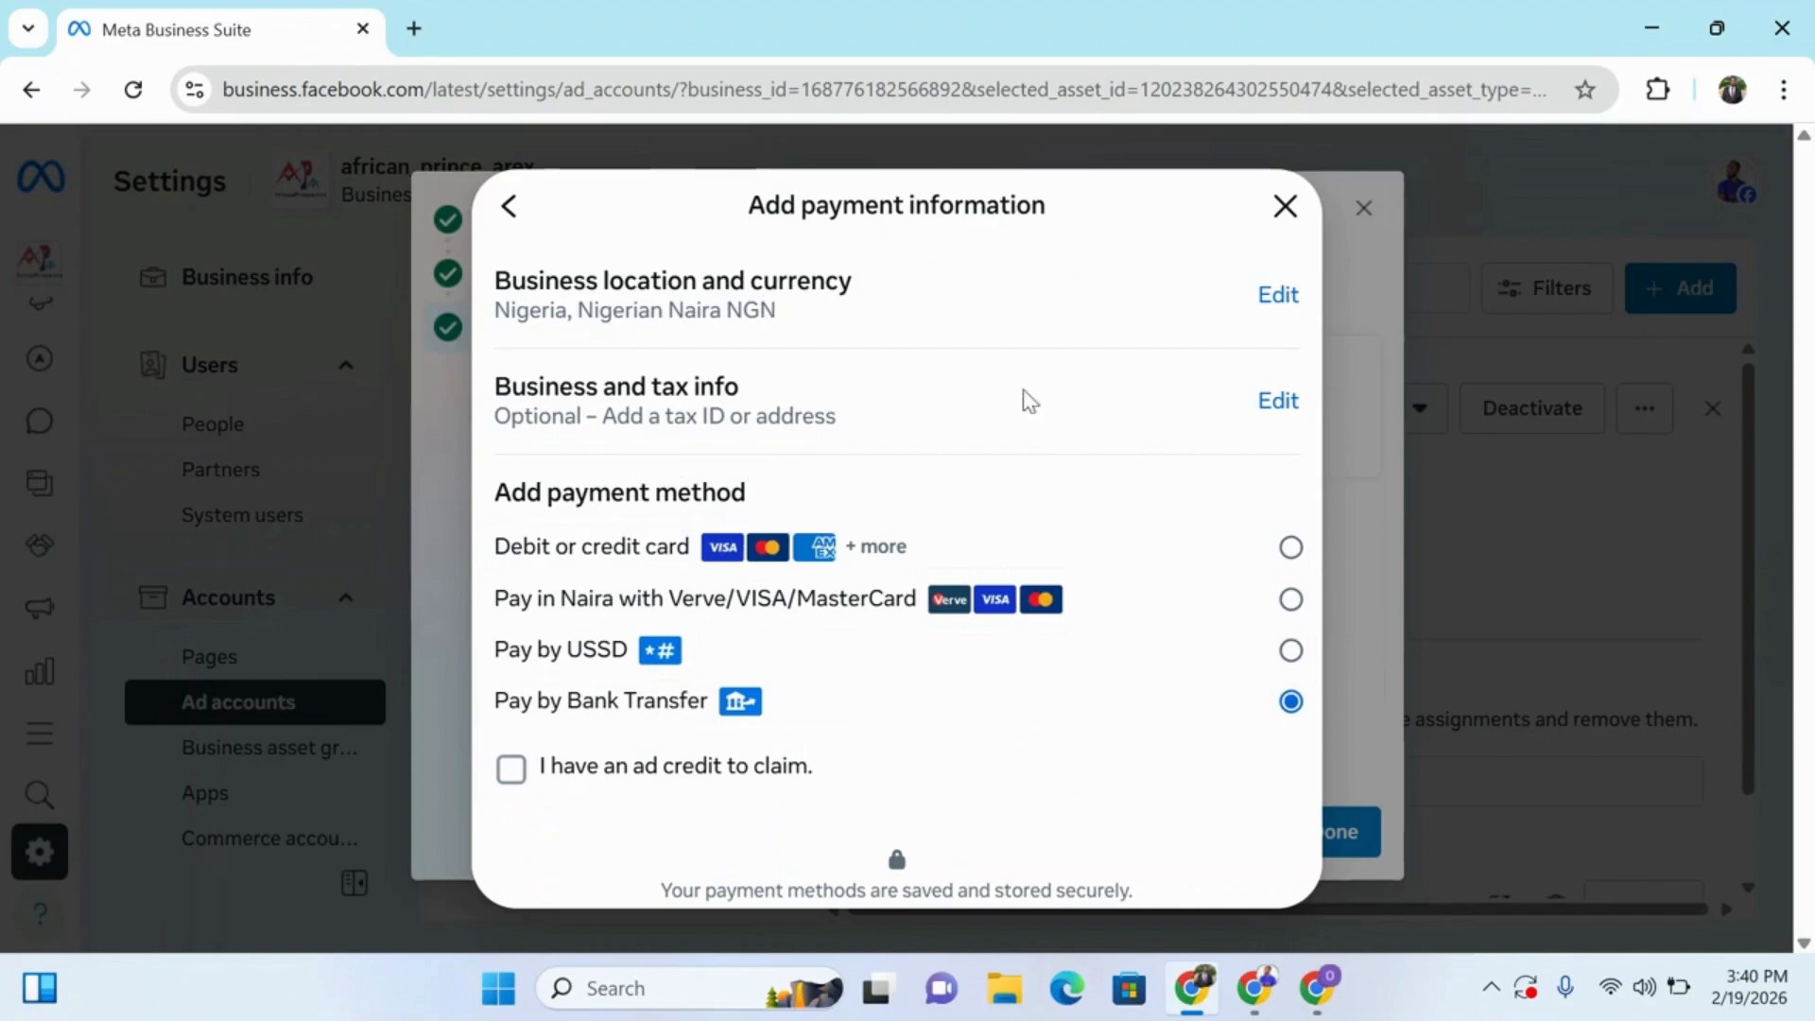
left_click(510, 768)
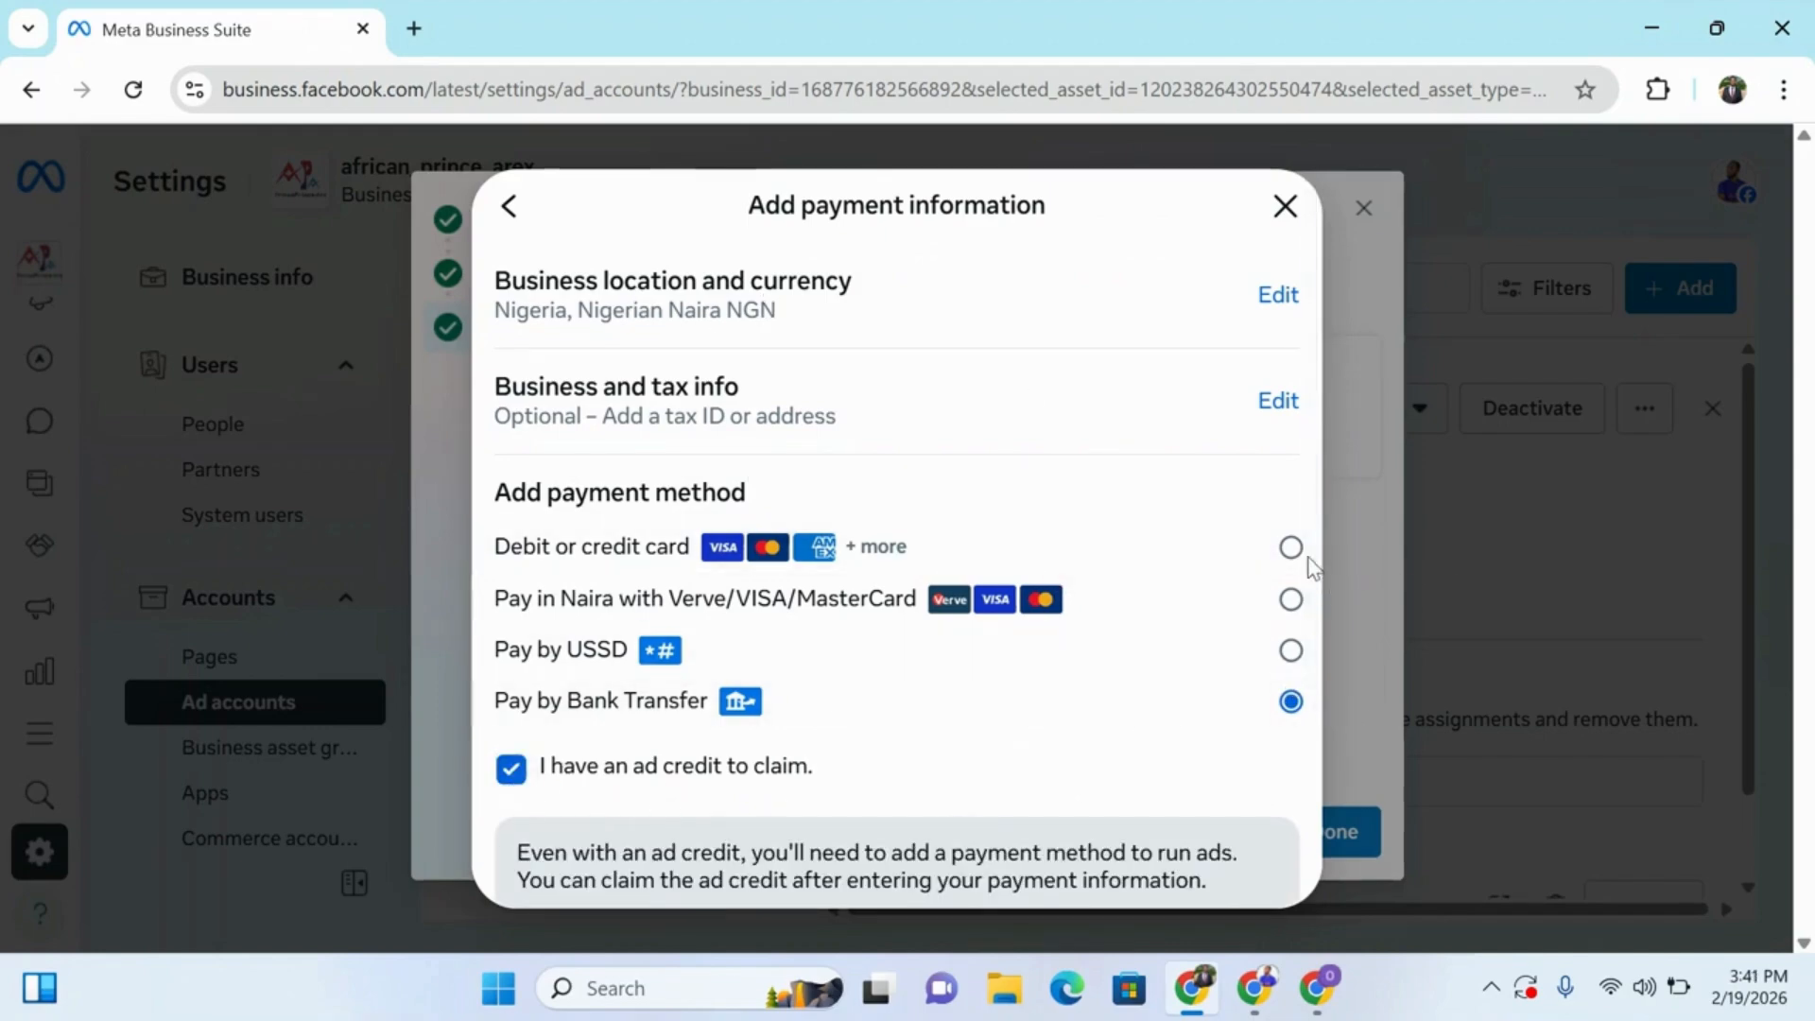
left_click_drag(1310, 567, 1319, 799)
left_click(511, 459)
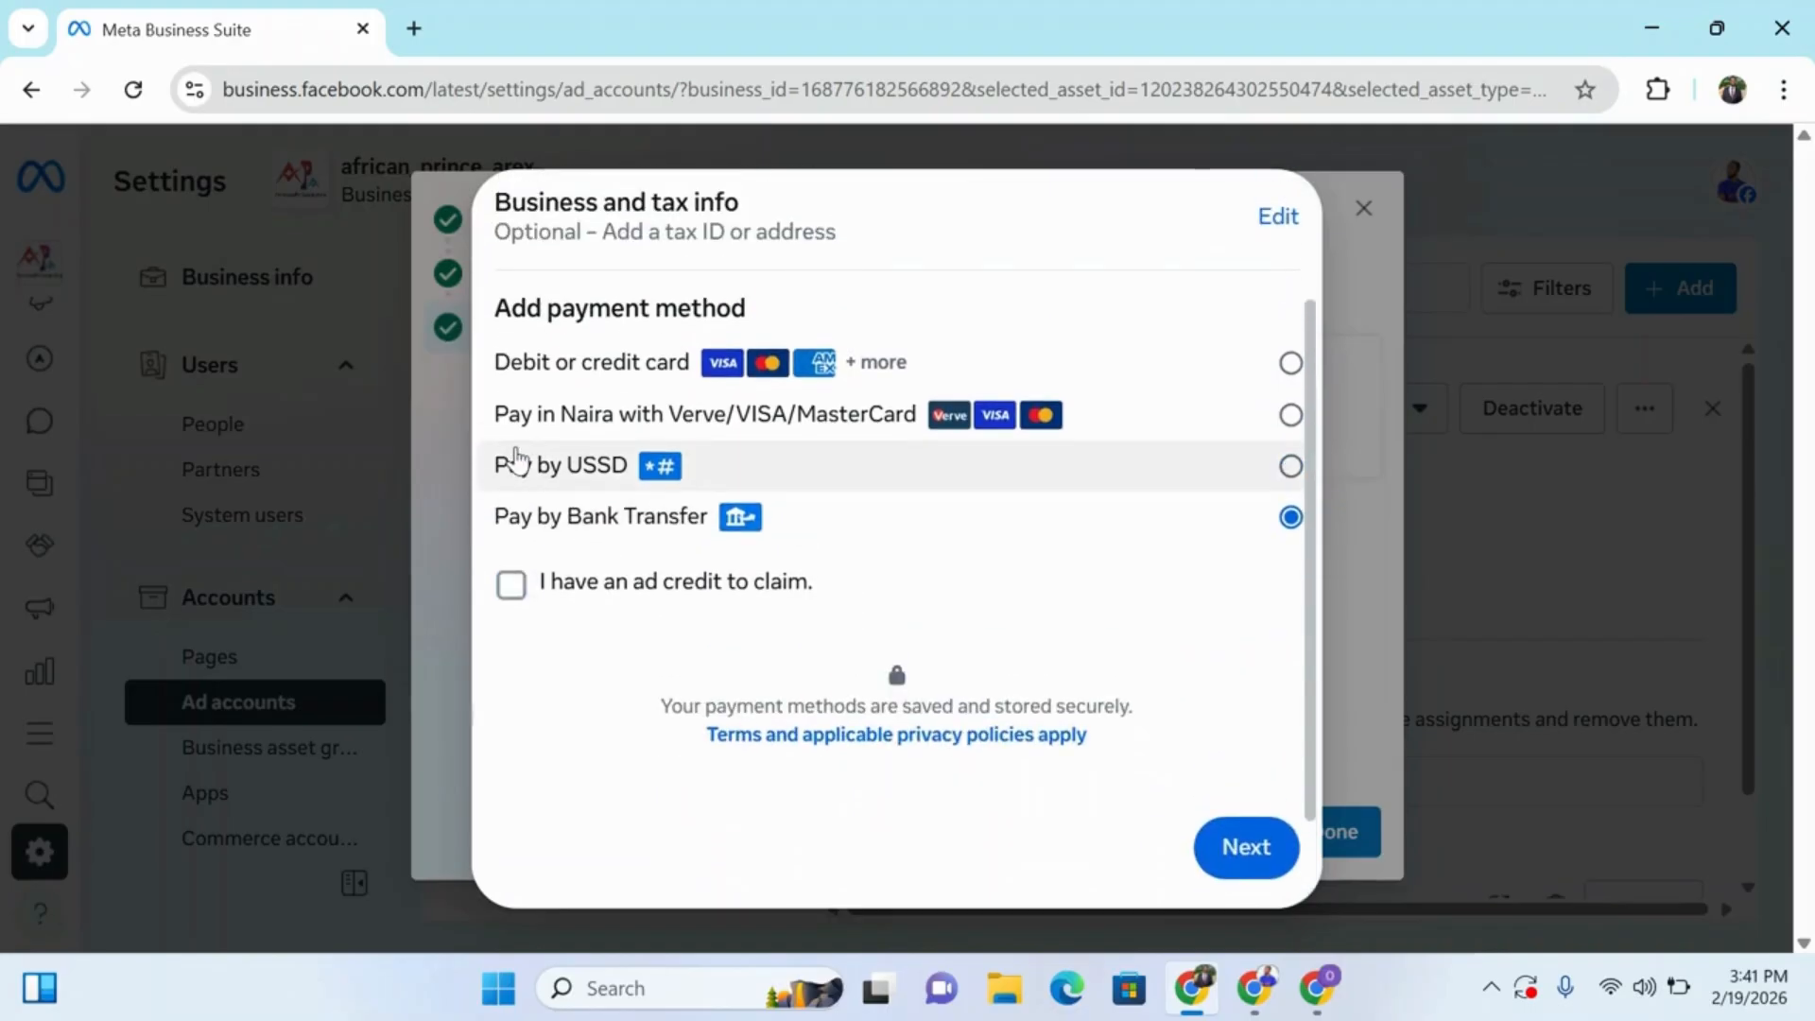
Step: Skip the optional VAT ID and open Pay by Bank Transfer to add ₦4,500.00 in funds
left_click(1256, 856)
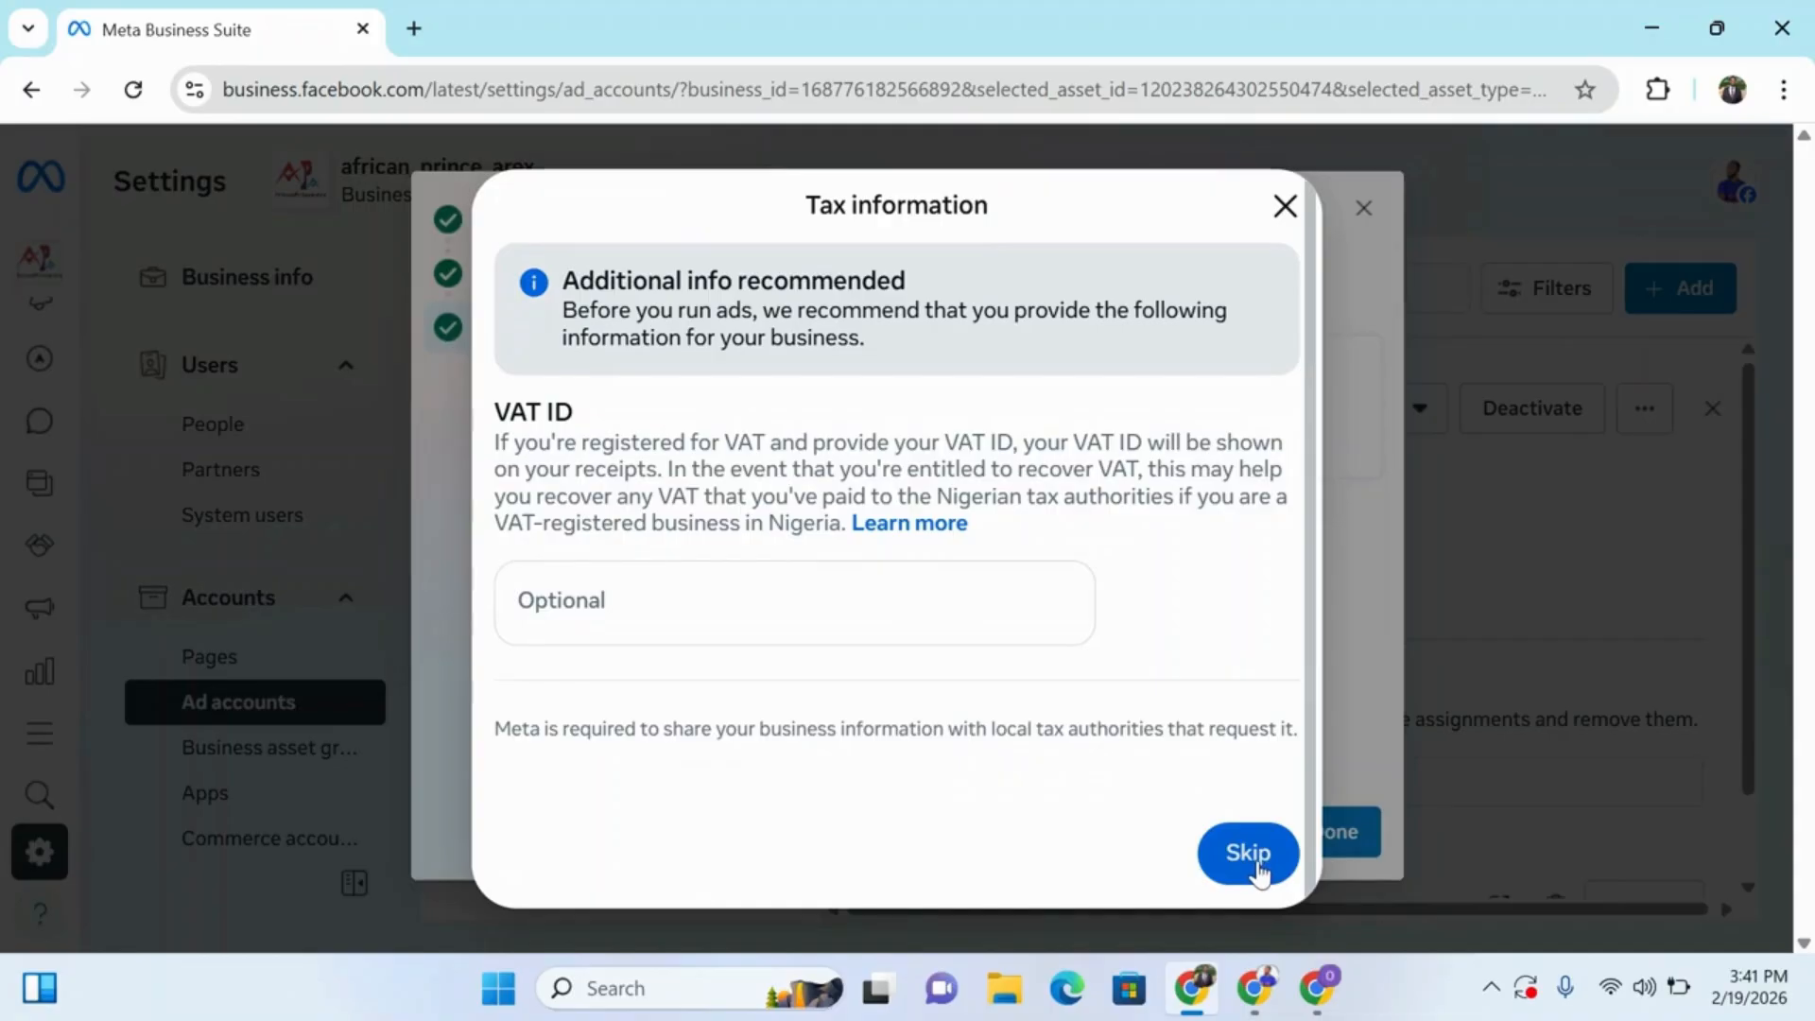
left_click(1248, 853)
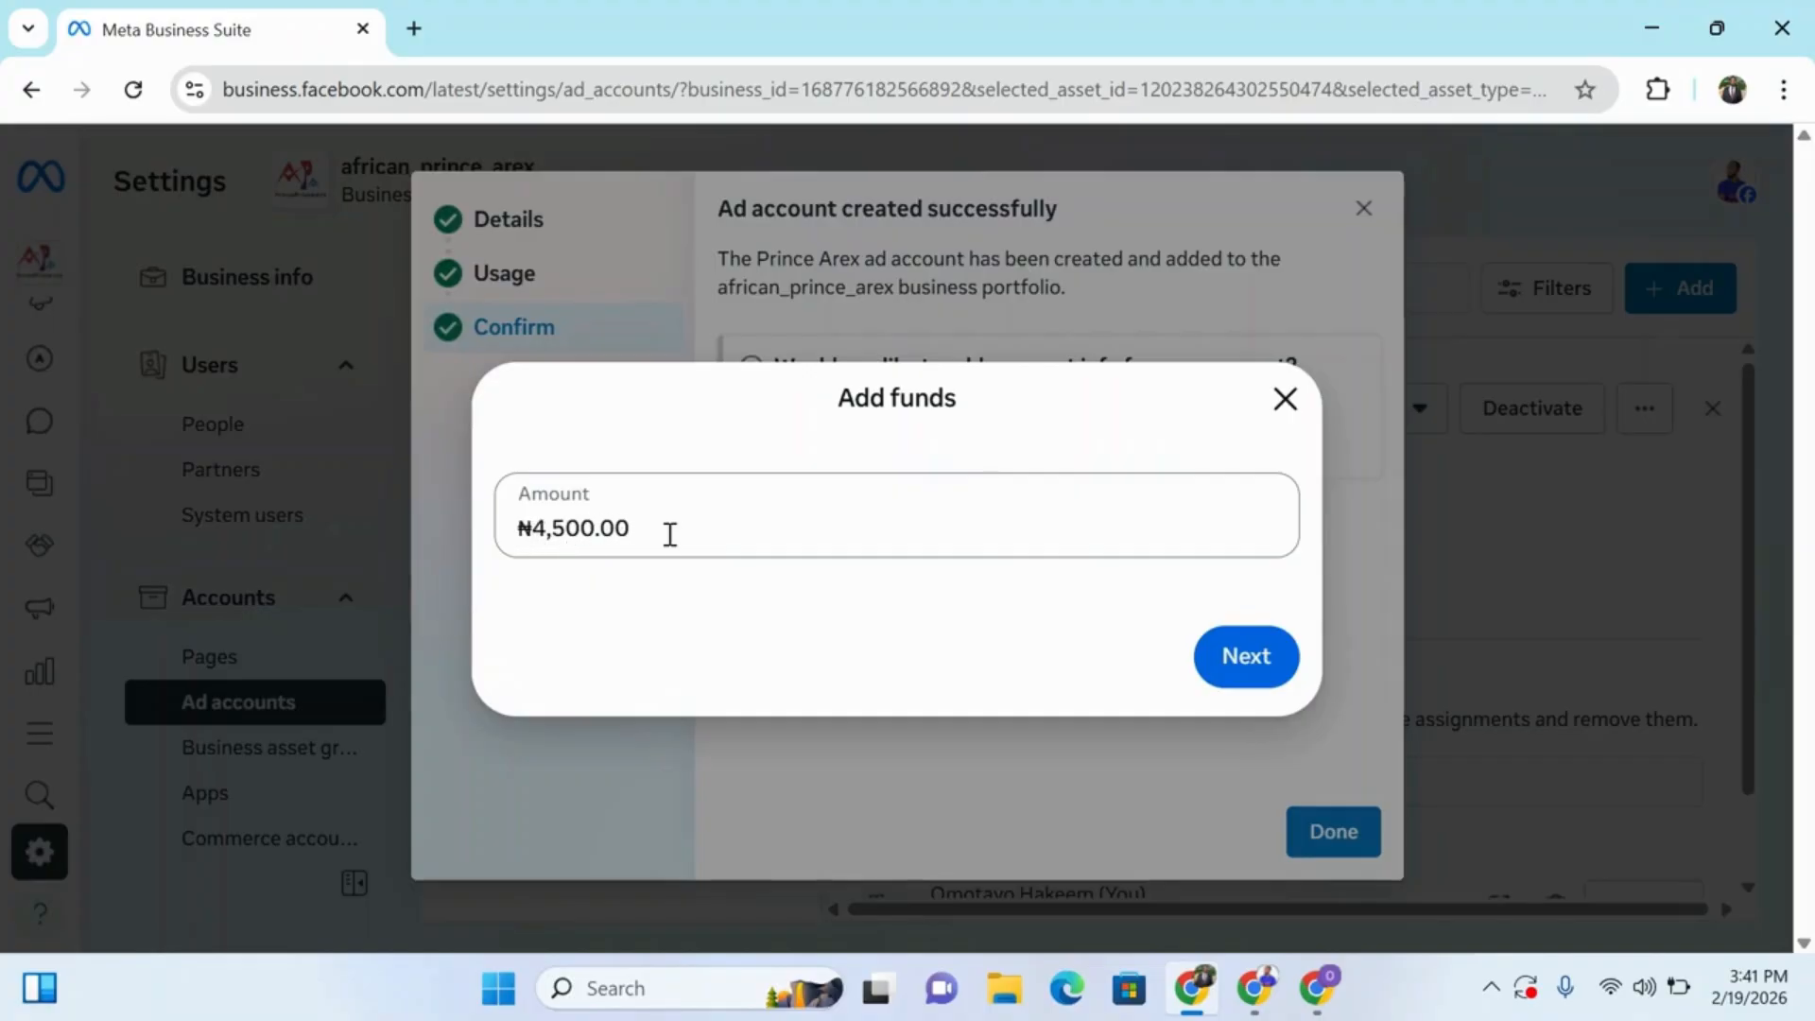
left_click(1250, 661)
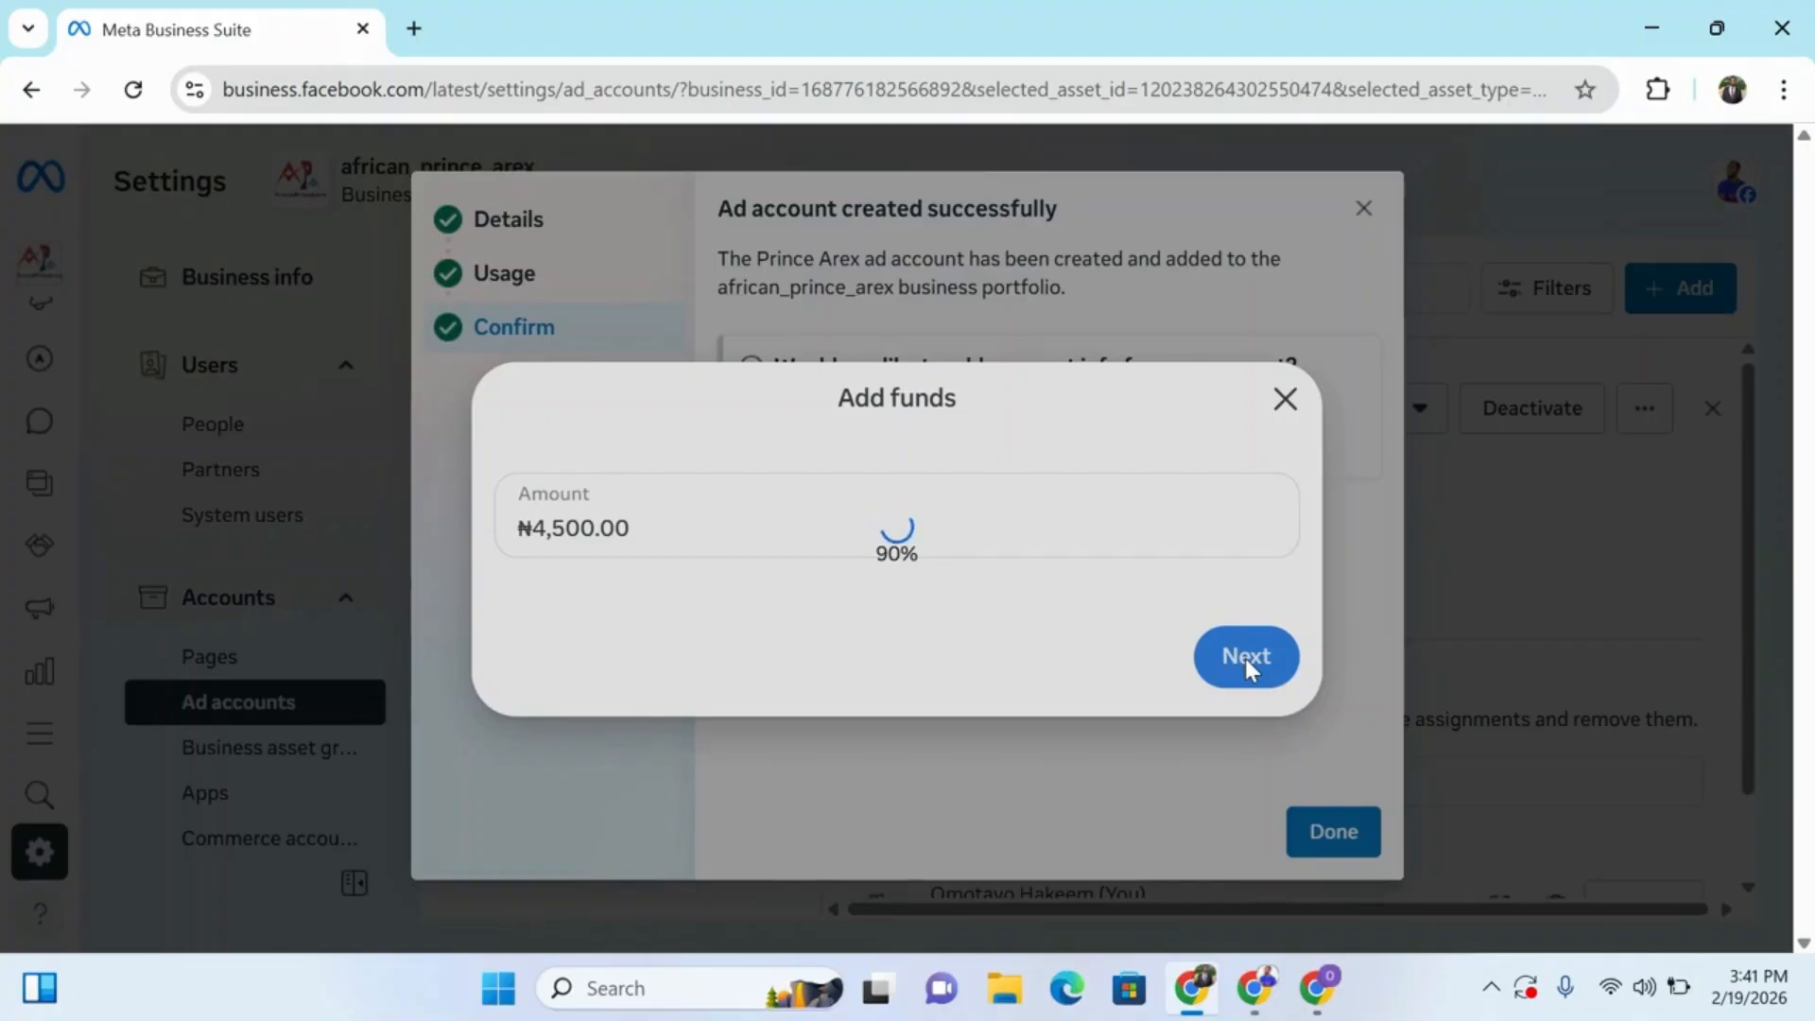
left_click(1247, 668)
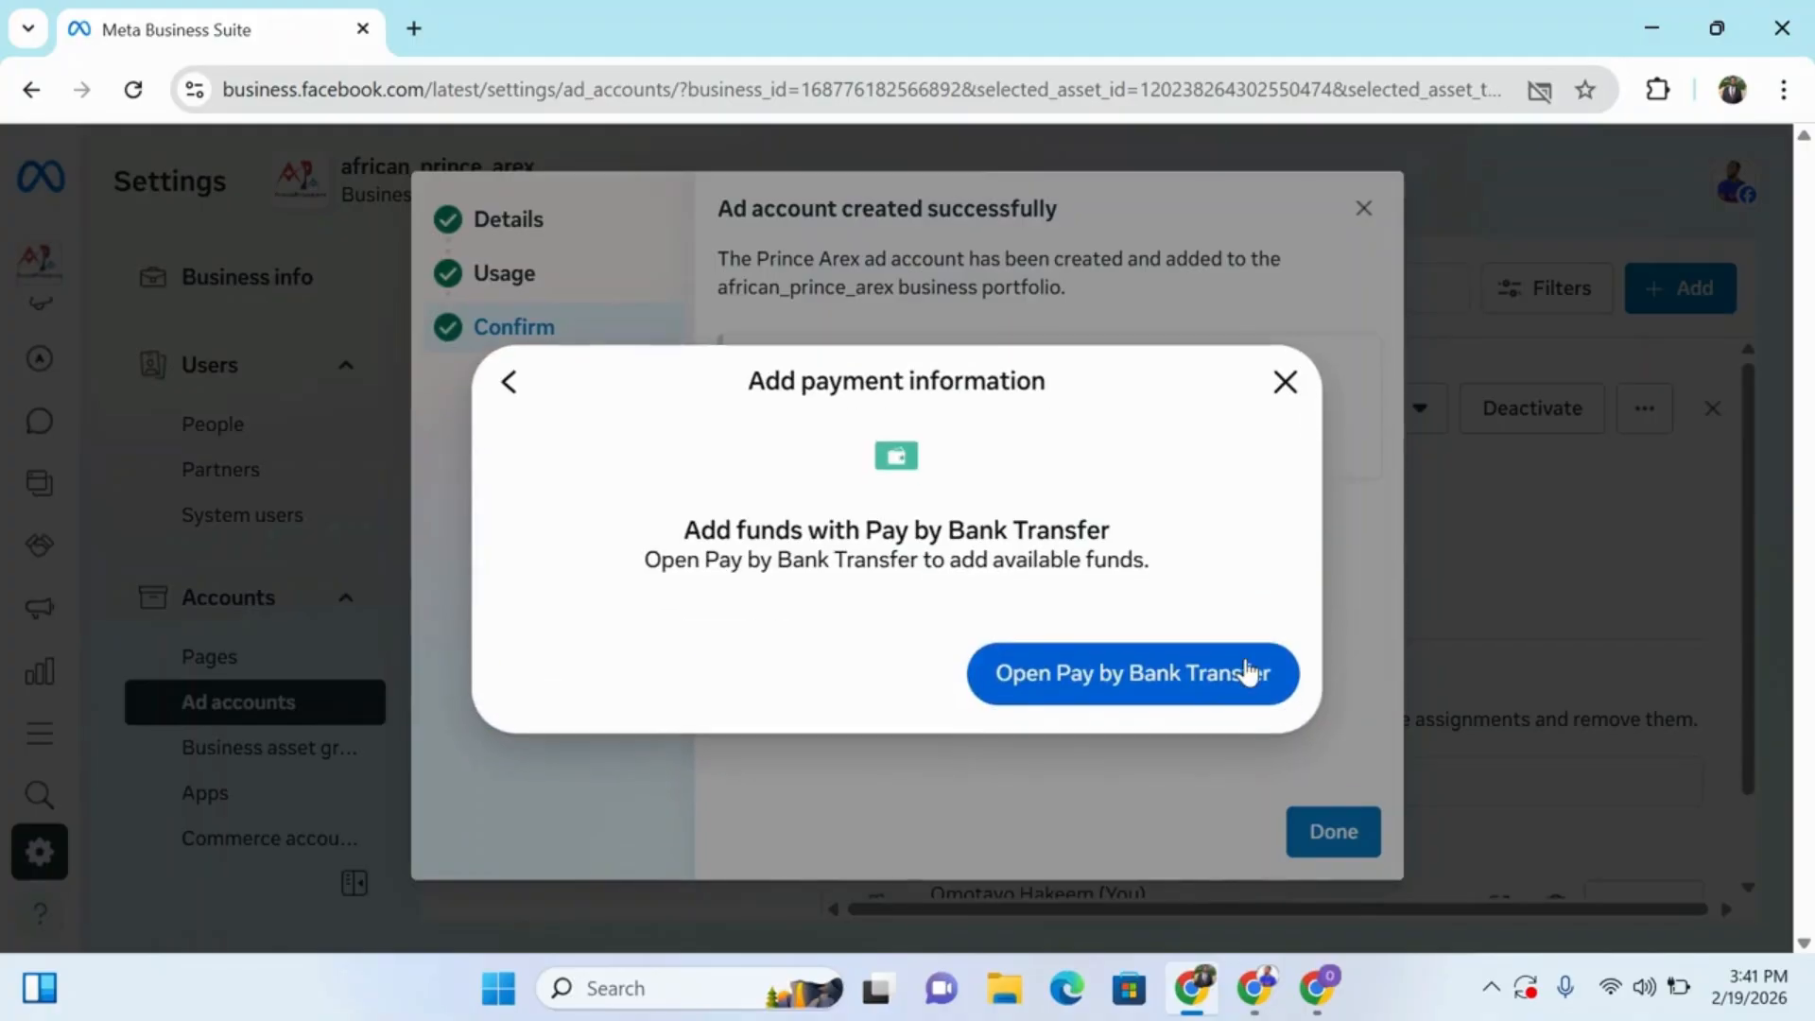
left_click(1150, 691)
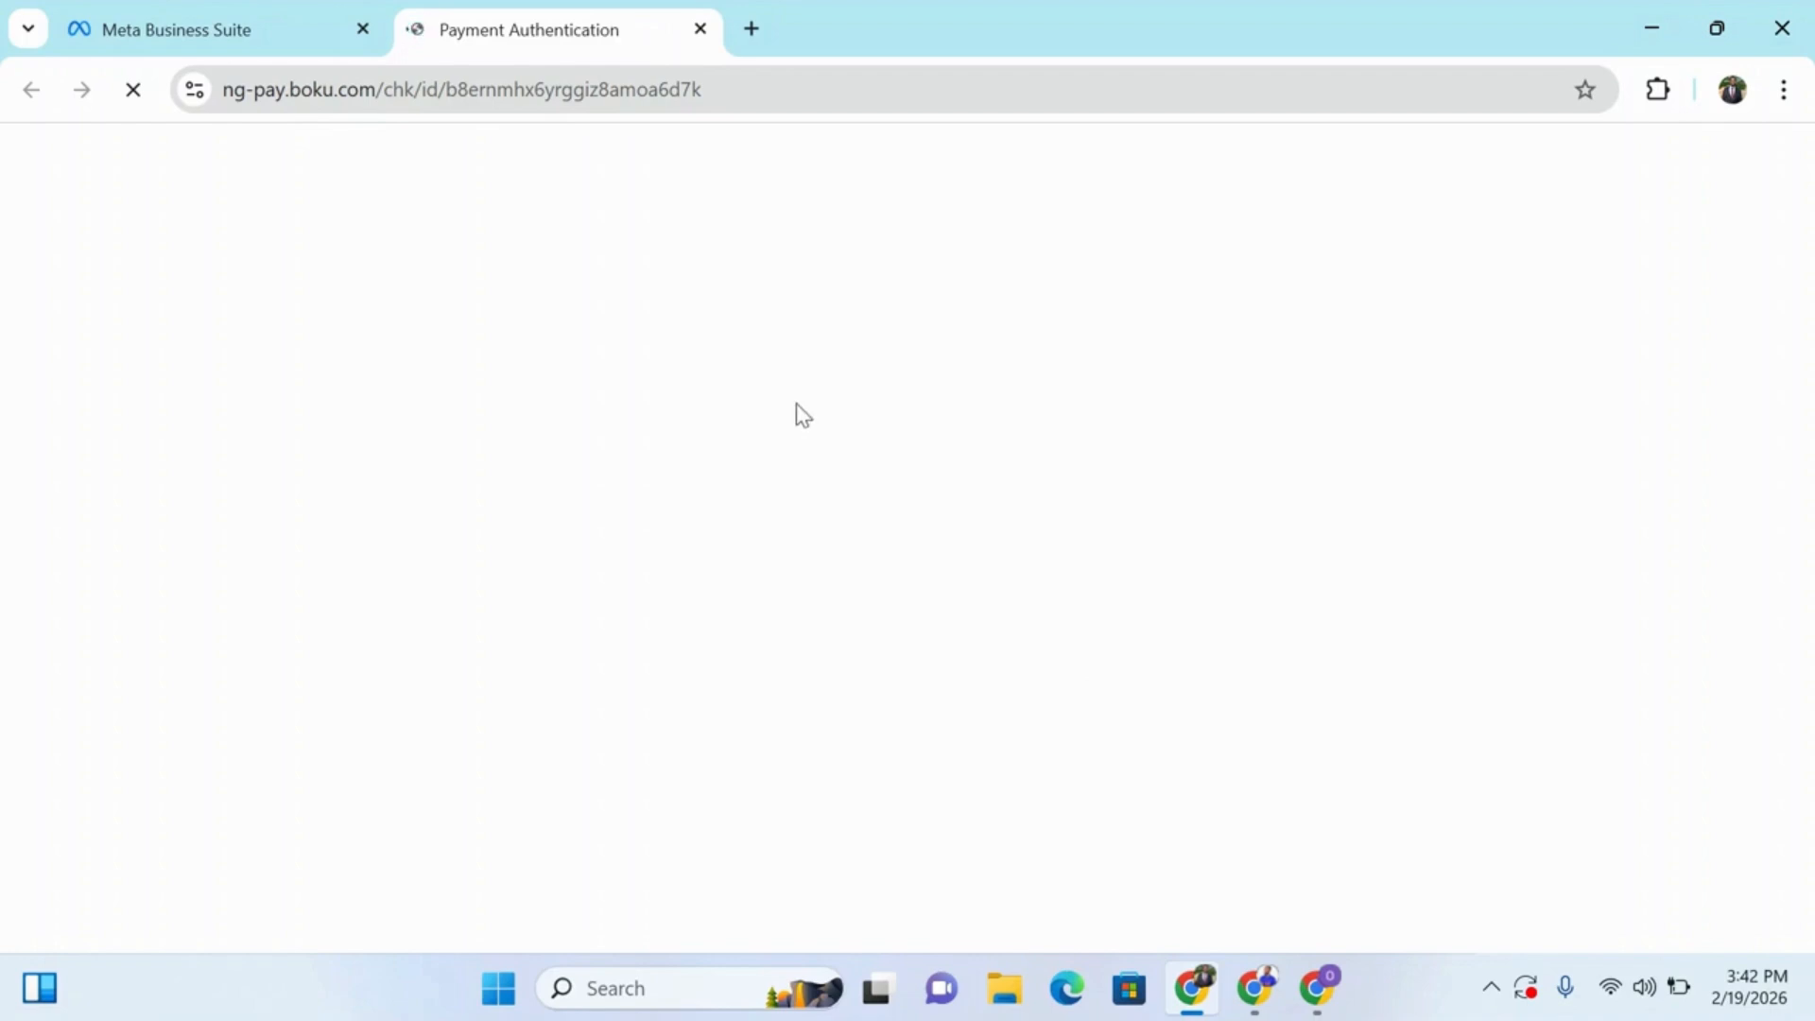
Step: Return to the Meta Business Suite tab, dismiss the payment dialog, and open Ads Manager from the All tools overview
left_click(211, 31)
left_click(1284, 355)
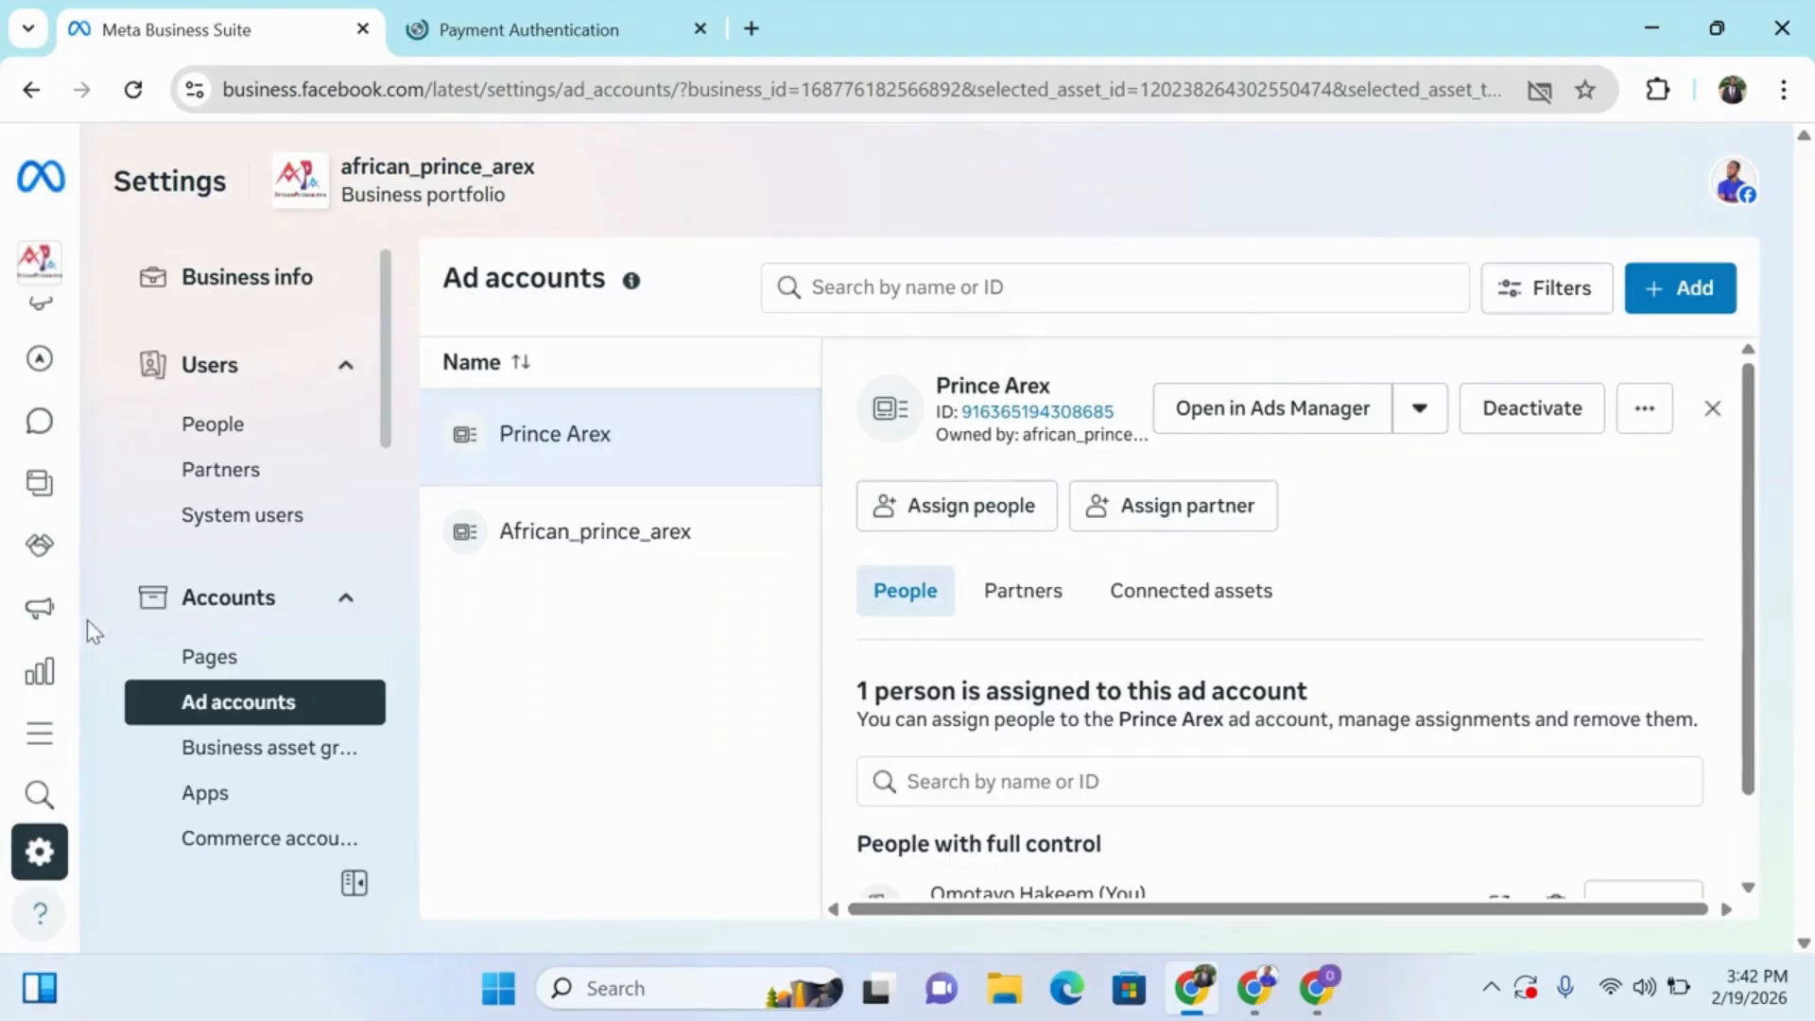
mouse_move(7, 729)
left_click(158, 733)
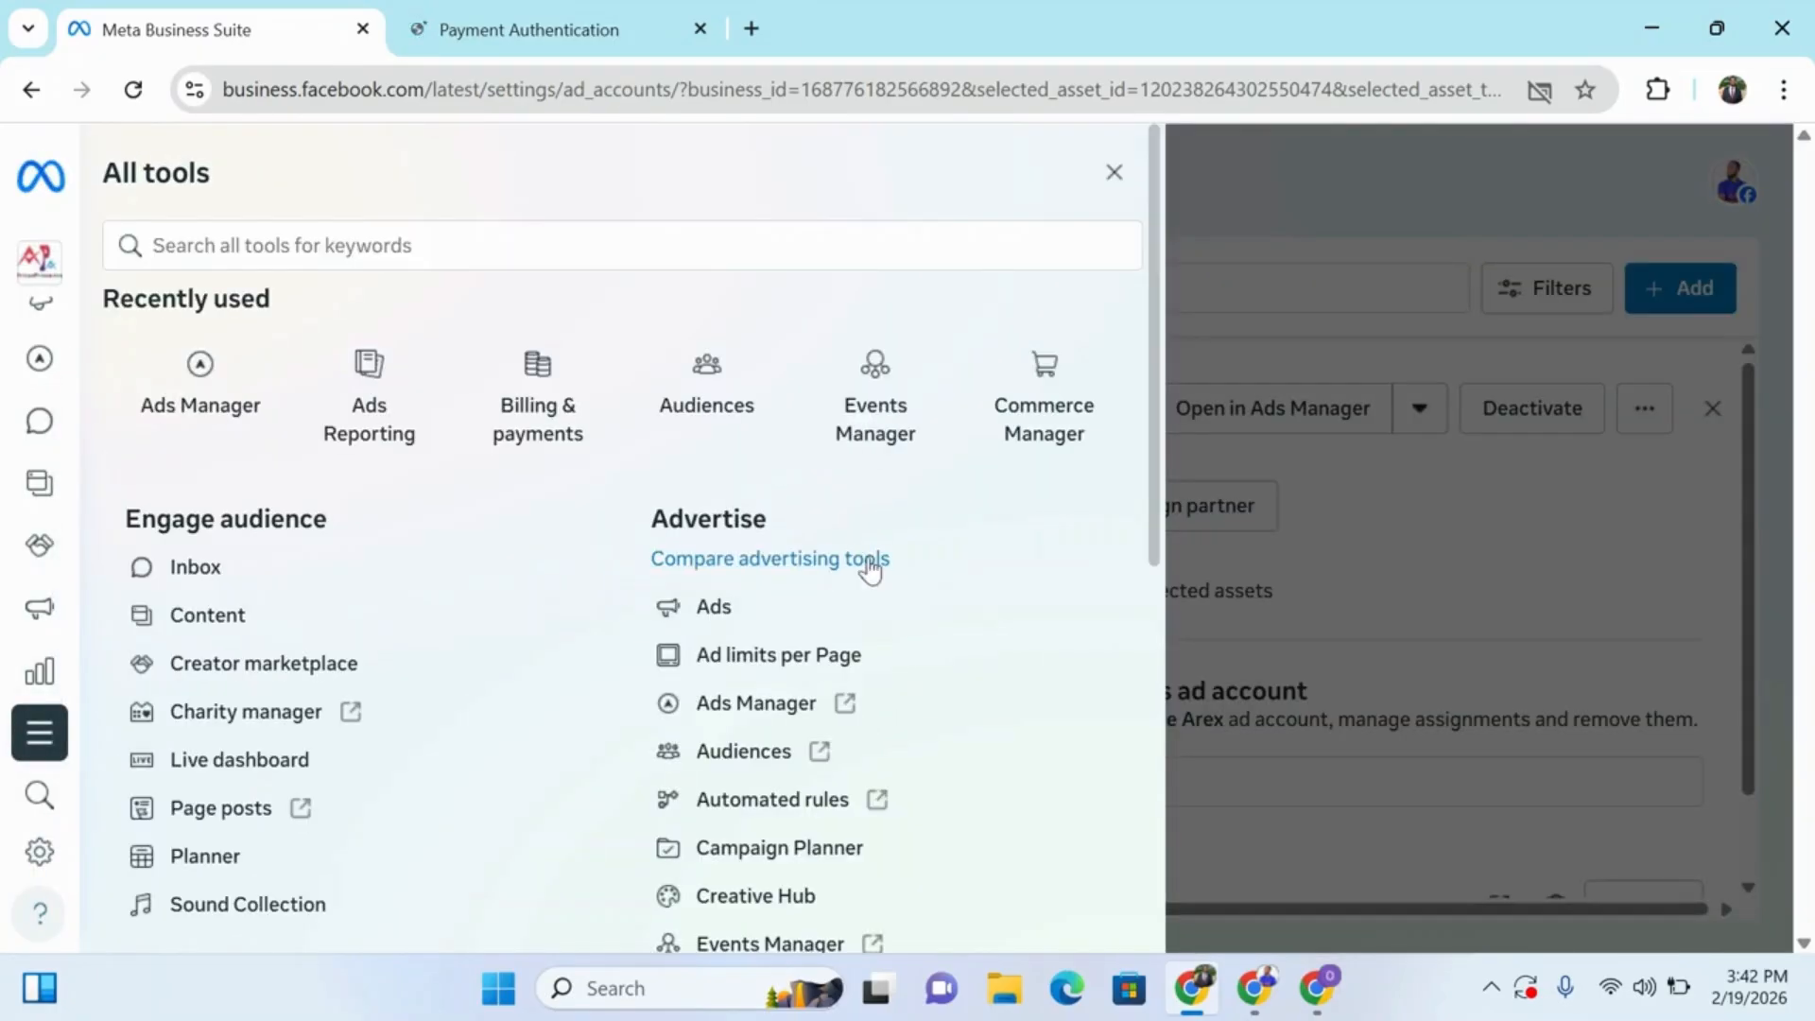
left_click(755, 699)
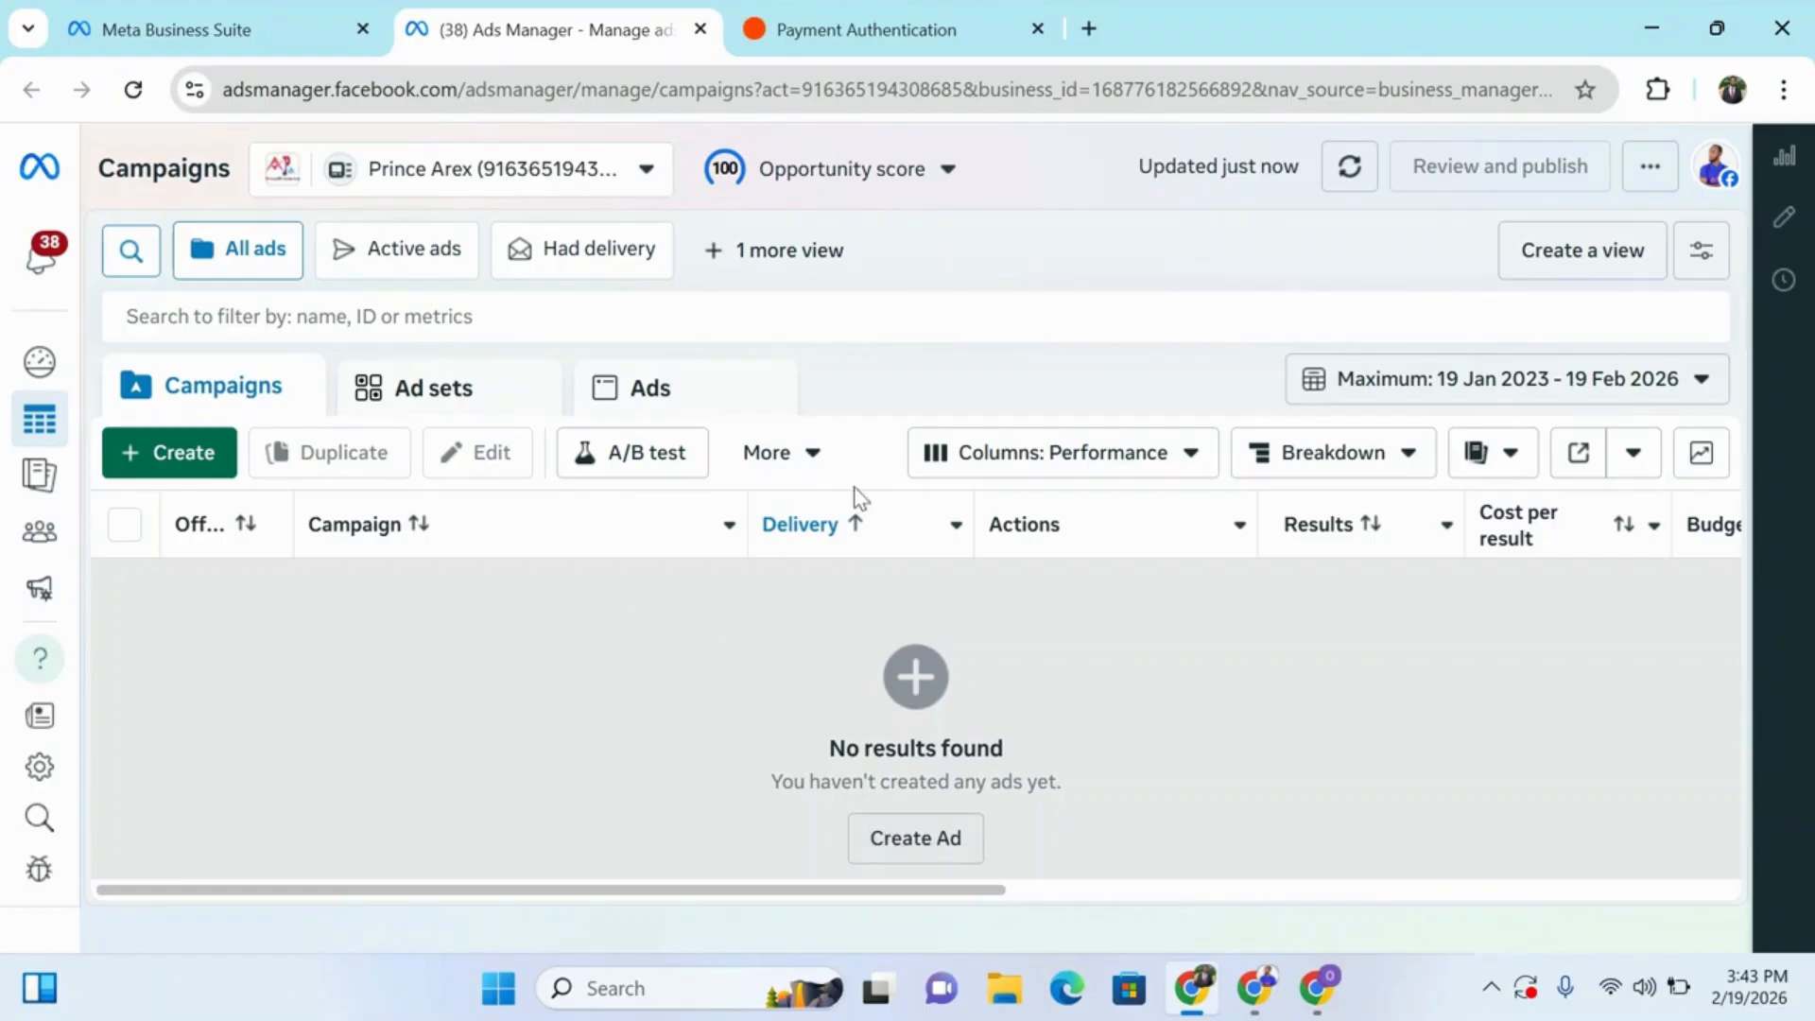
Step: Switch Ads Manager to the African_prince_arex ad account in the african_prince_arex business portfolio
left_click(647, 169)
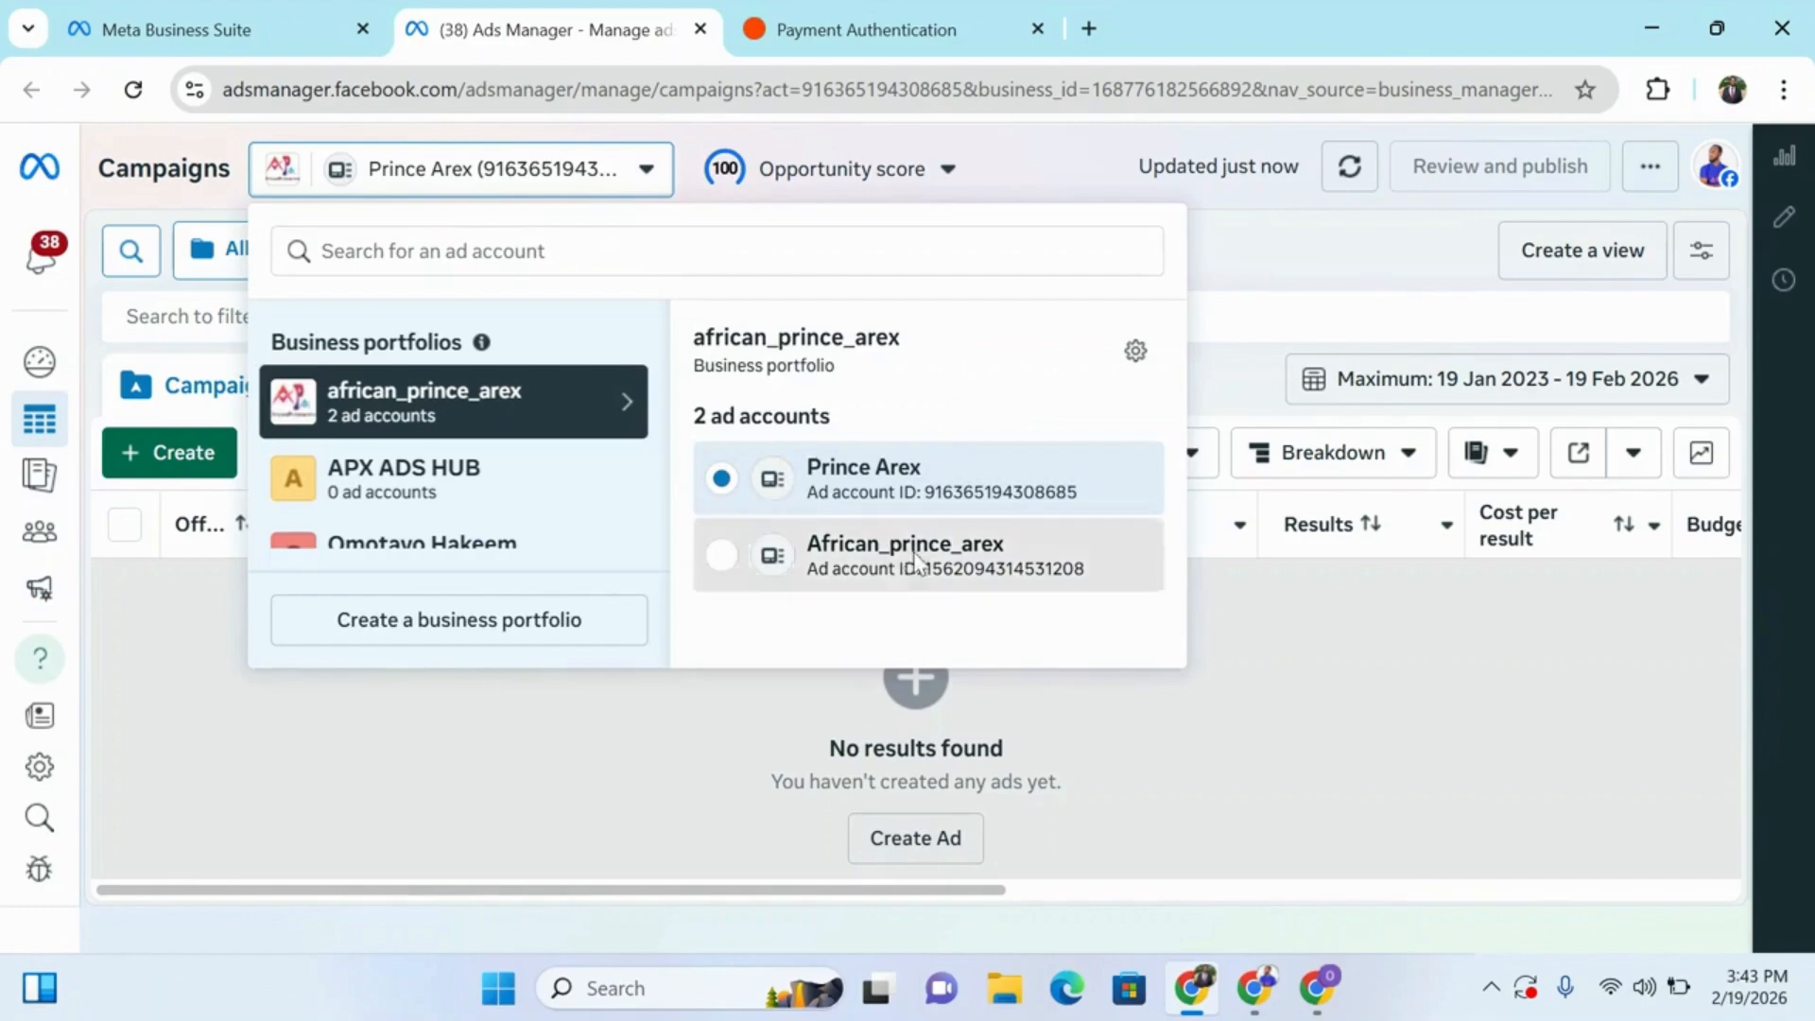
left_click(877, 537)
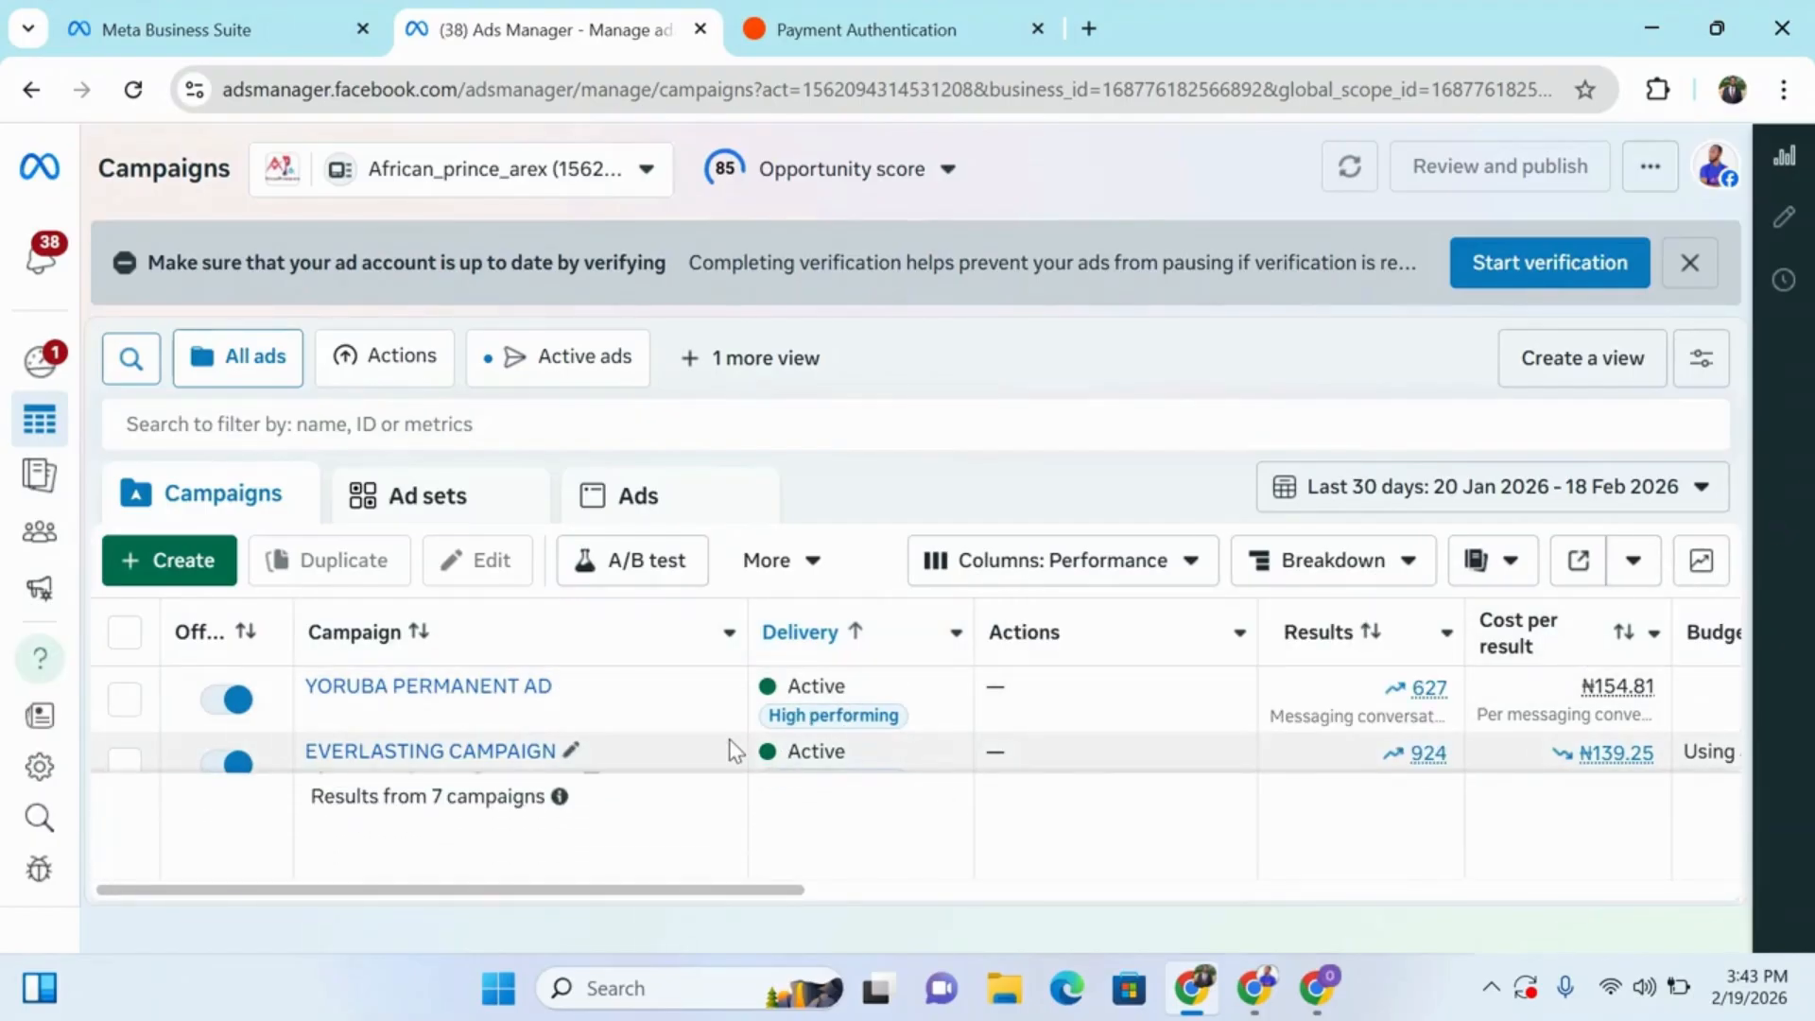
Step: Set the campaigns report's date range to Maximum and review the spend, impressions and reach columns
left_click_drag(898, 900, 1145, 898)
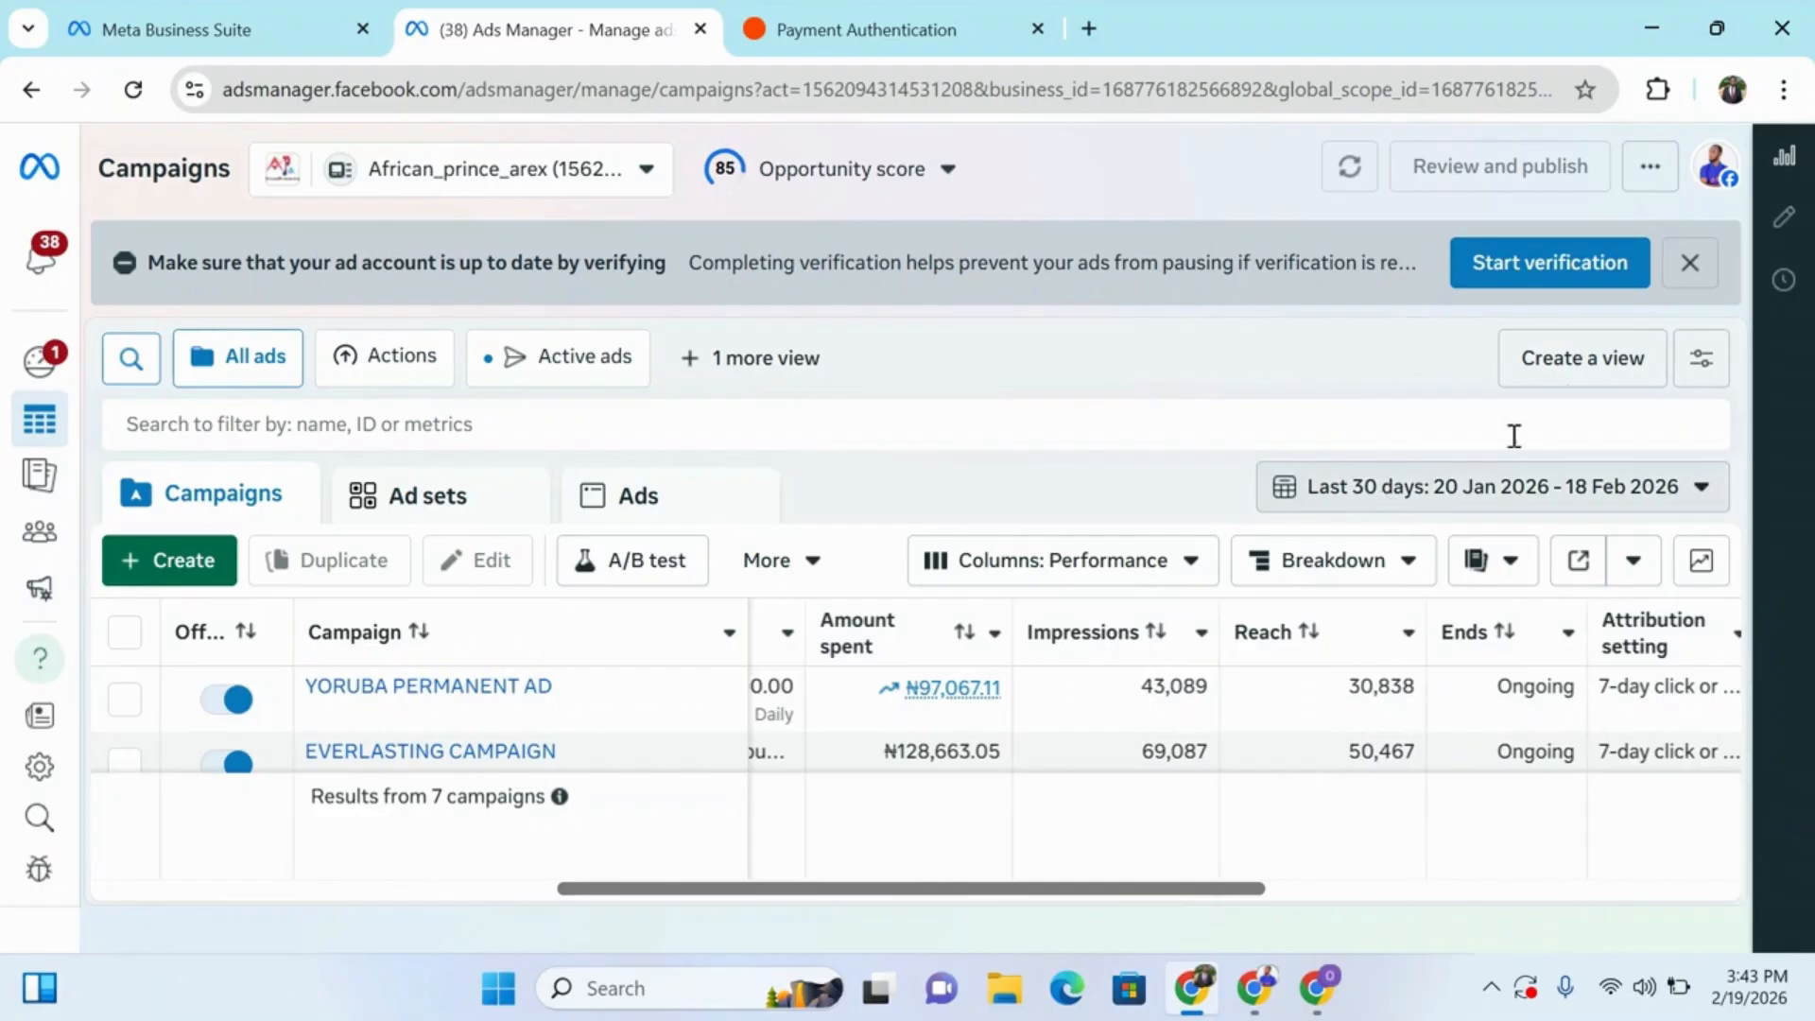
left_click(1596, 487)
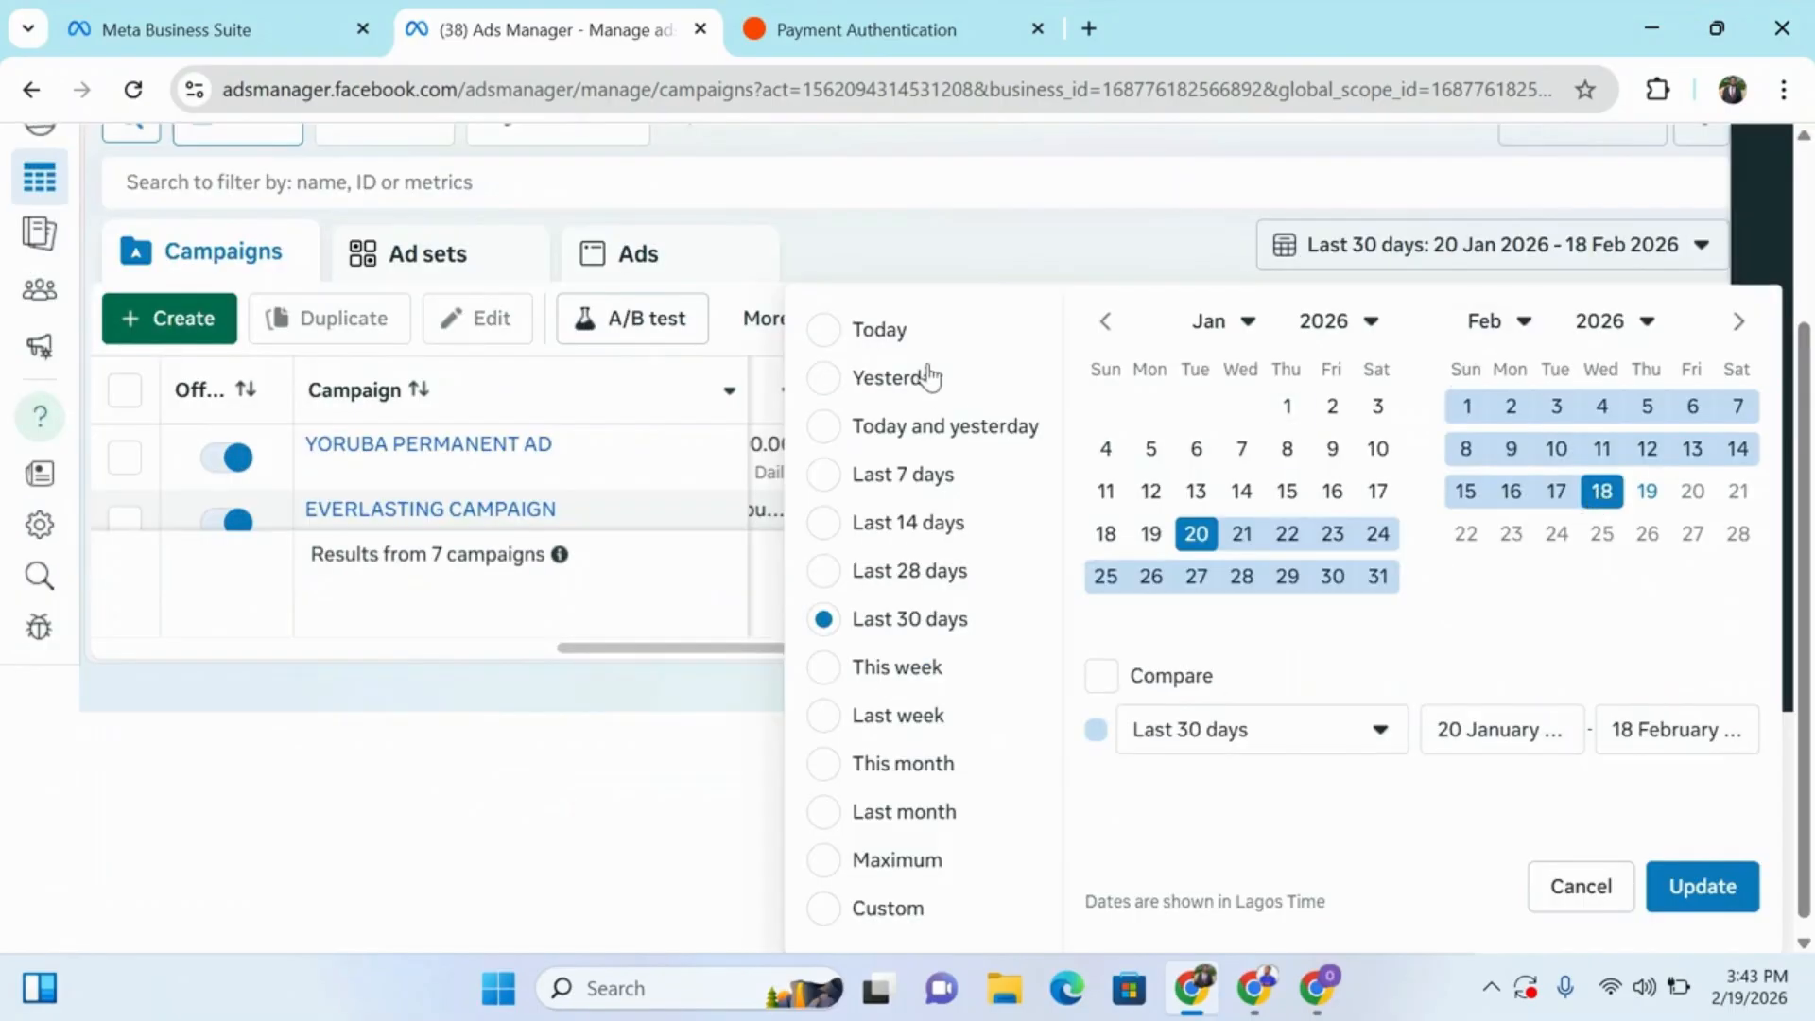
left_click(882, 859)
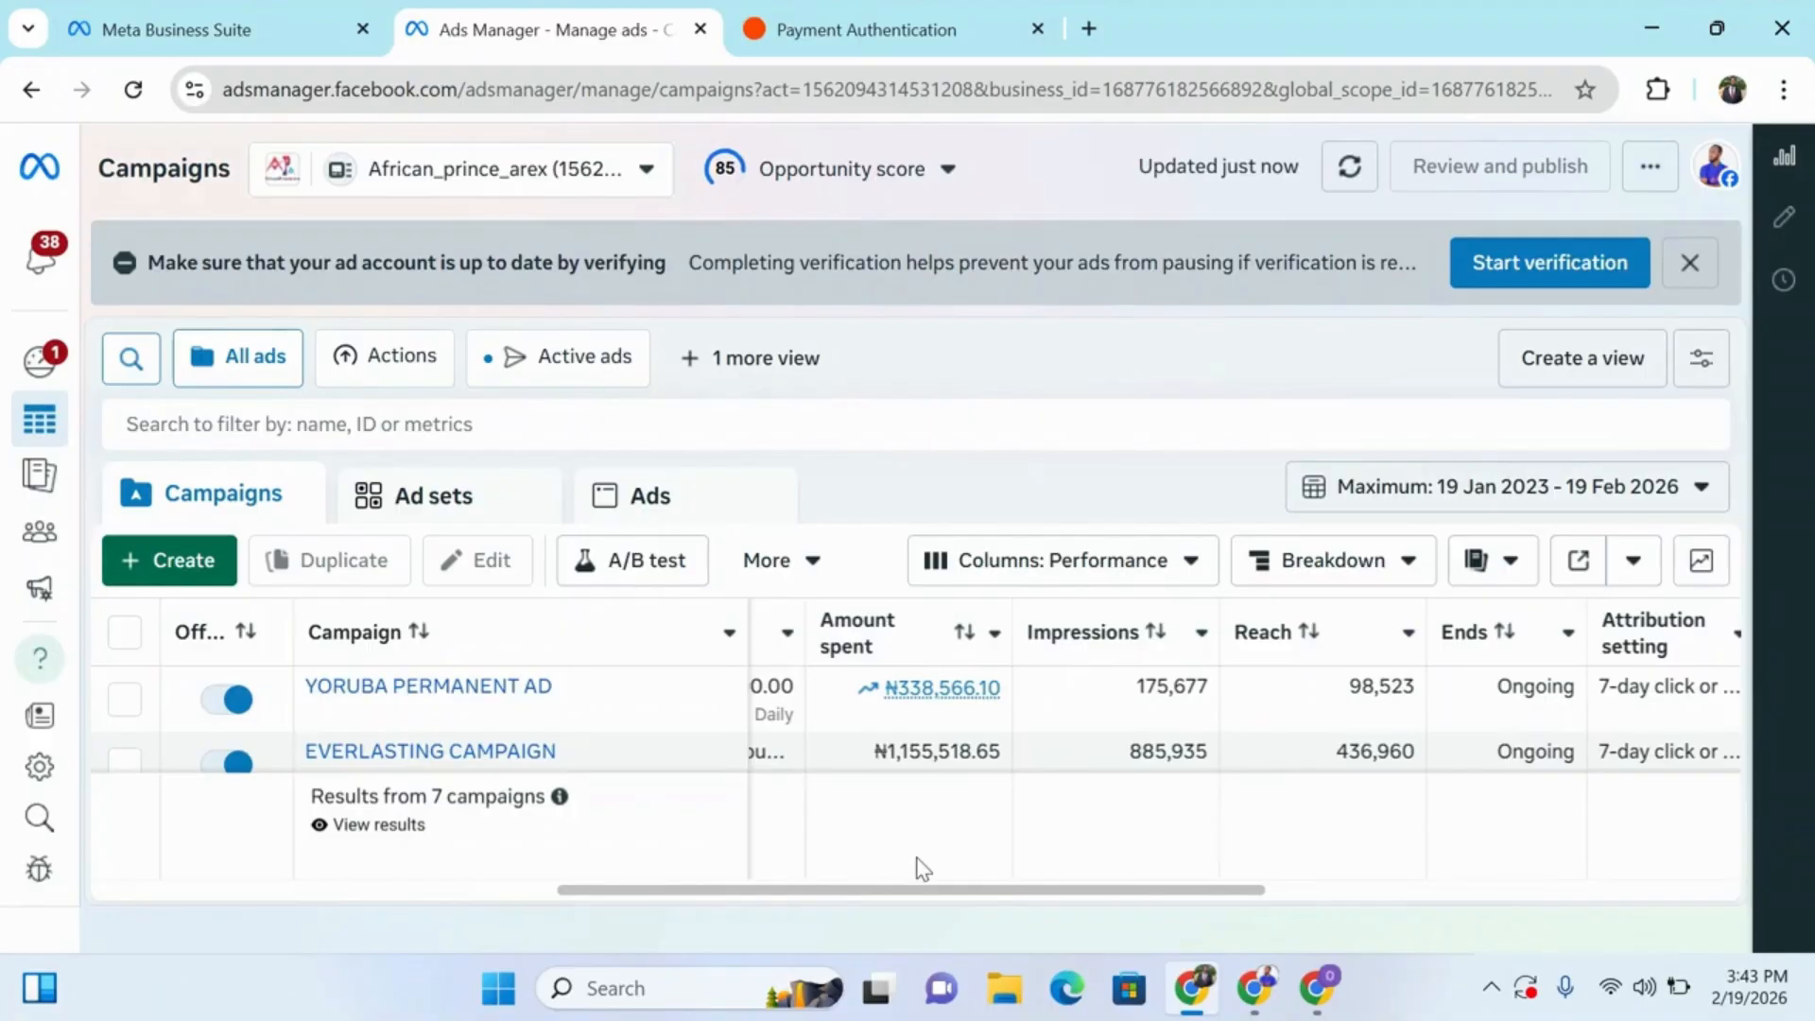
scroll(932, 894, "right", 3)
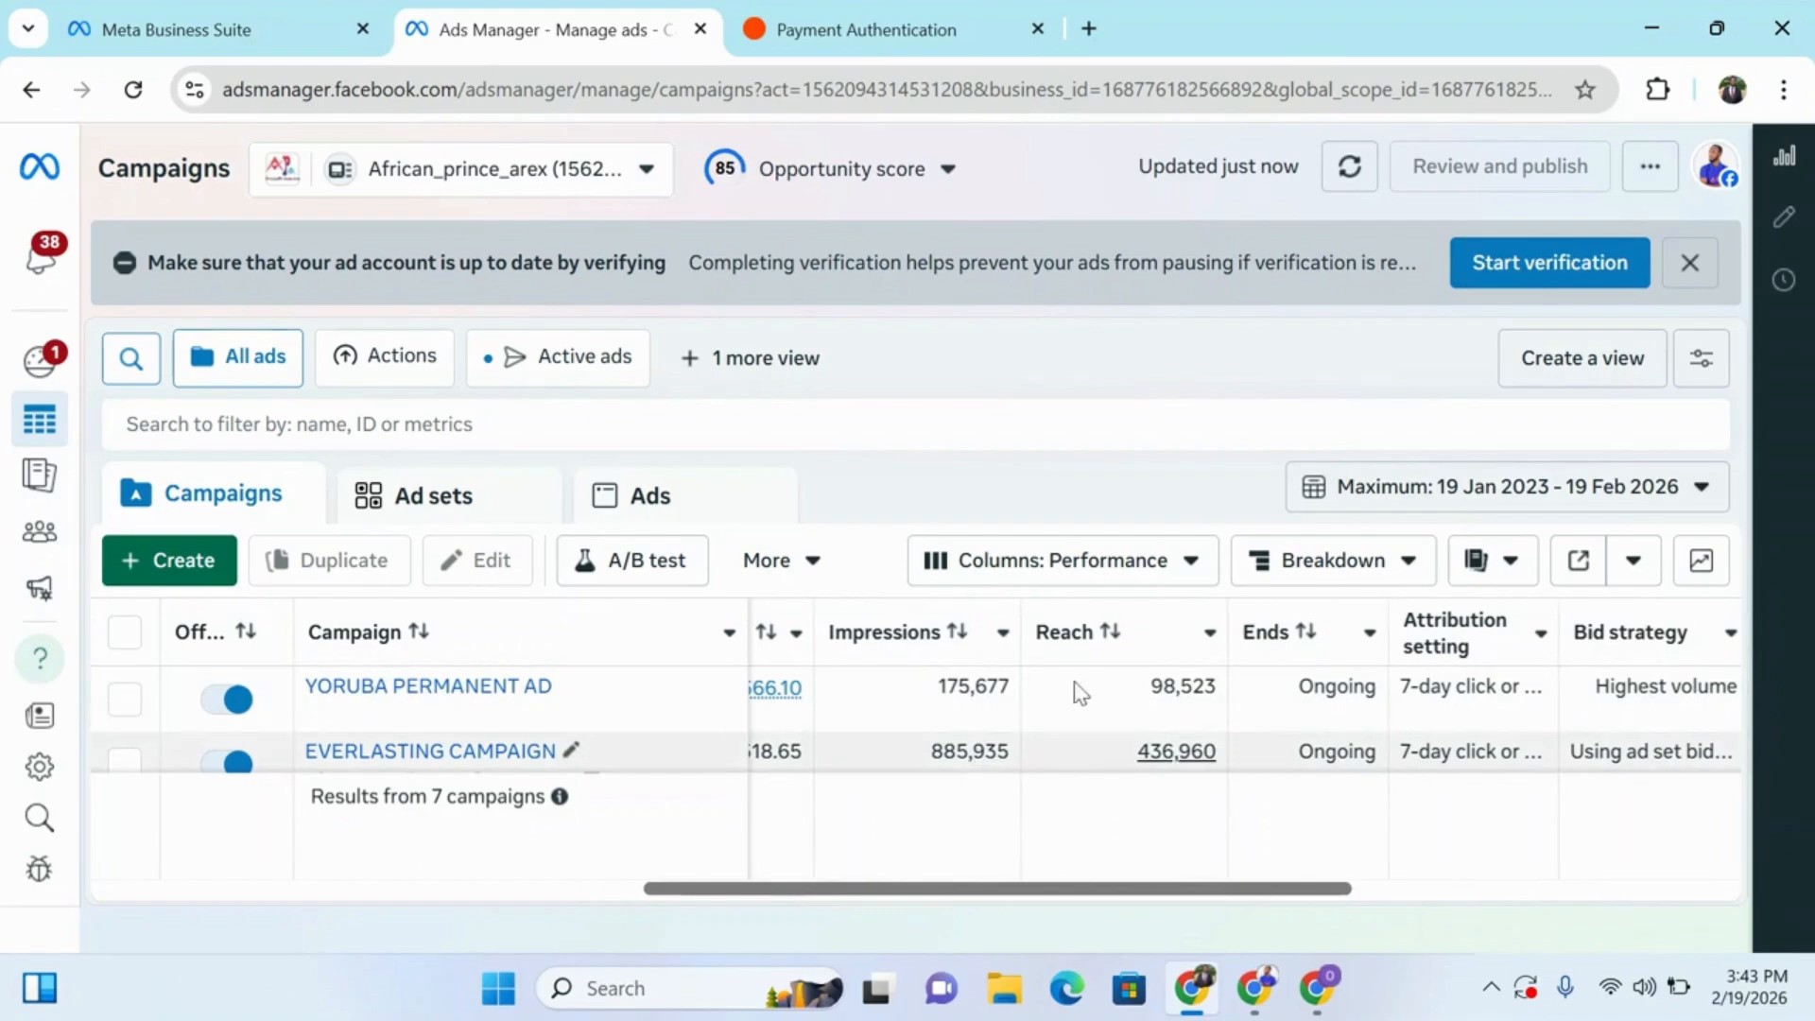
left_click_drag(1207, 889, 324, 969)
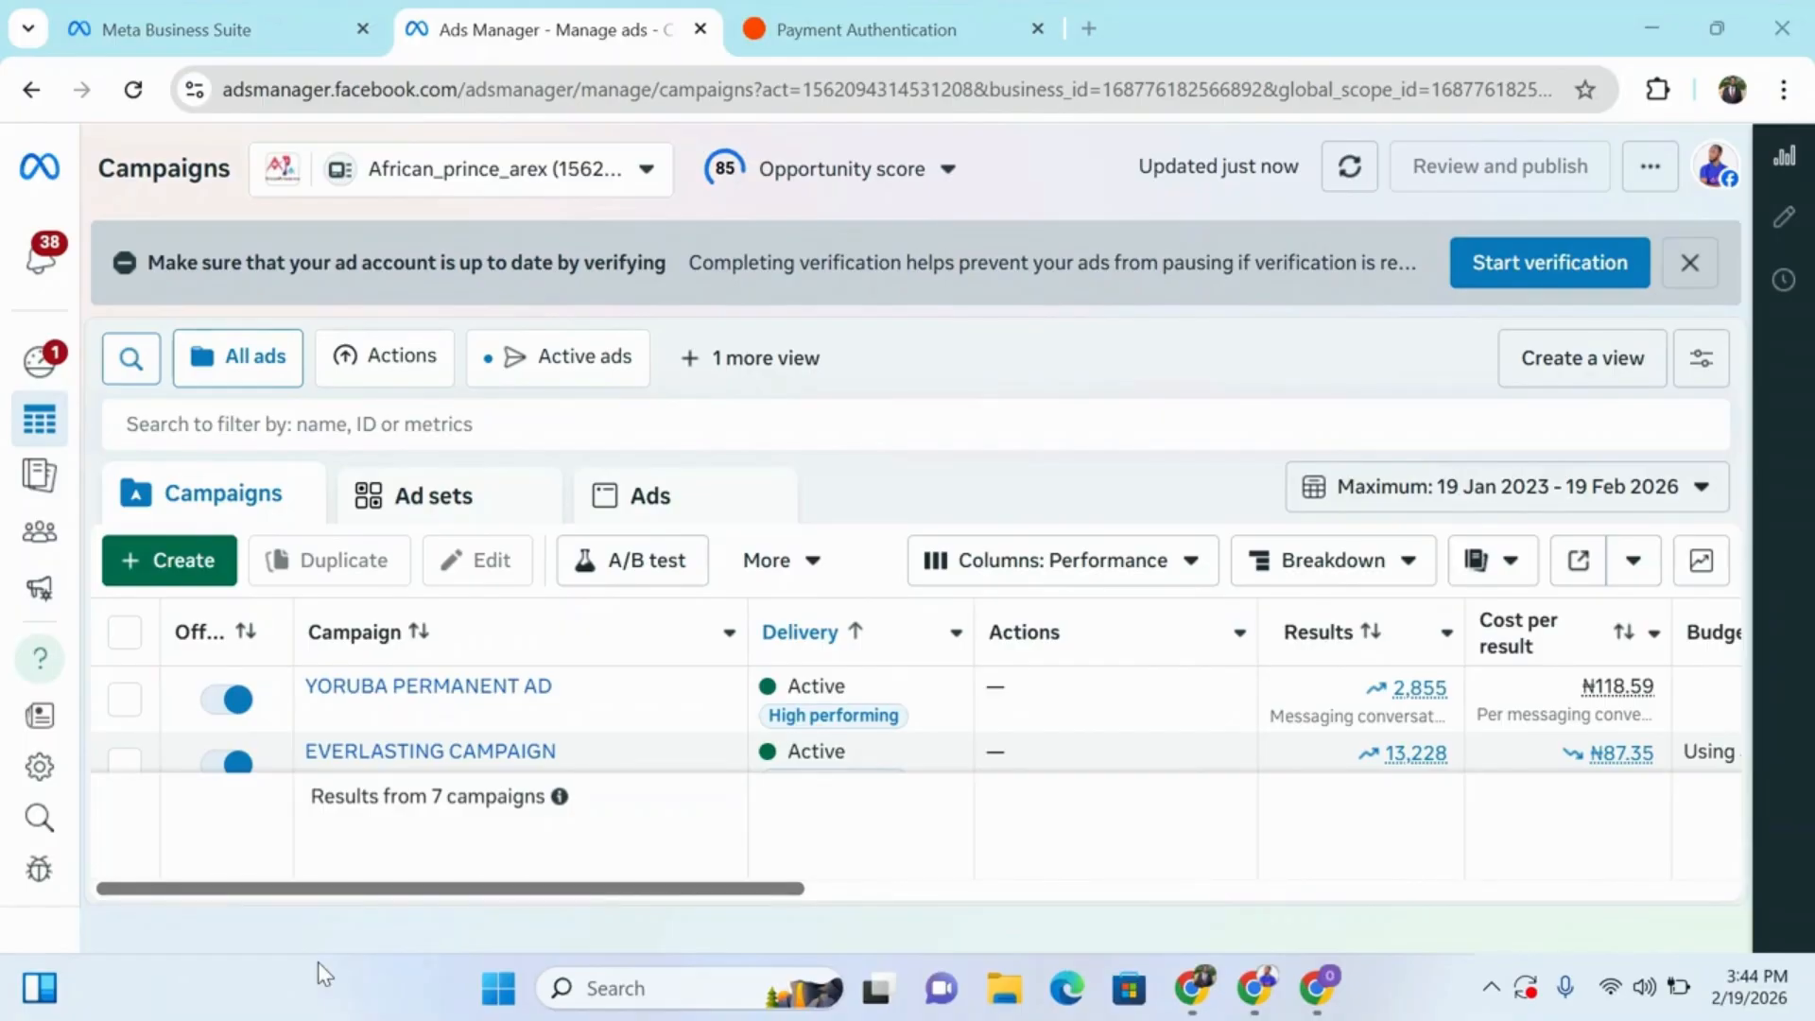
Step: Open Billing & payments for the current ad account and review its available funds, payment methods and business info
mouse_move(11, 641)
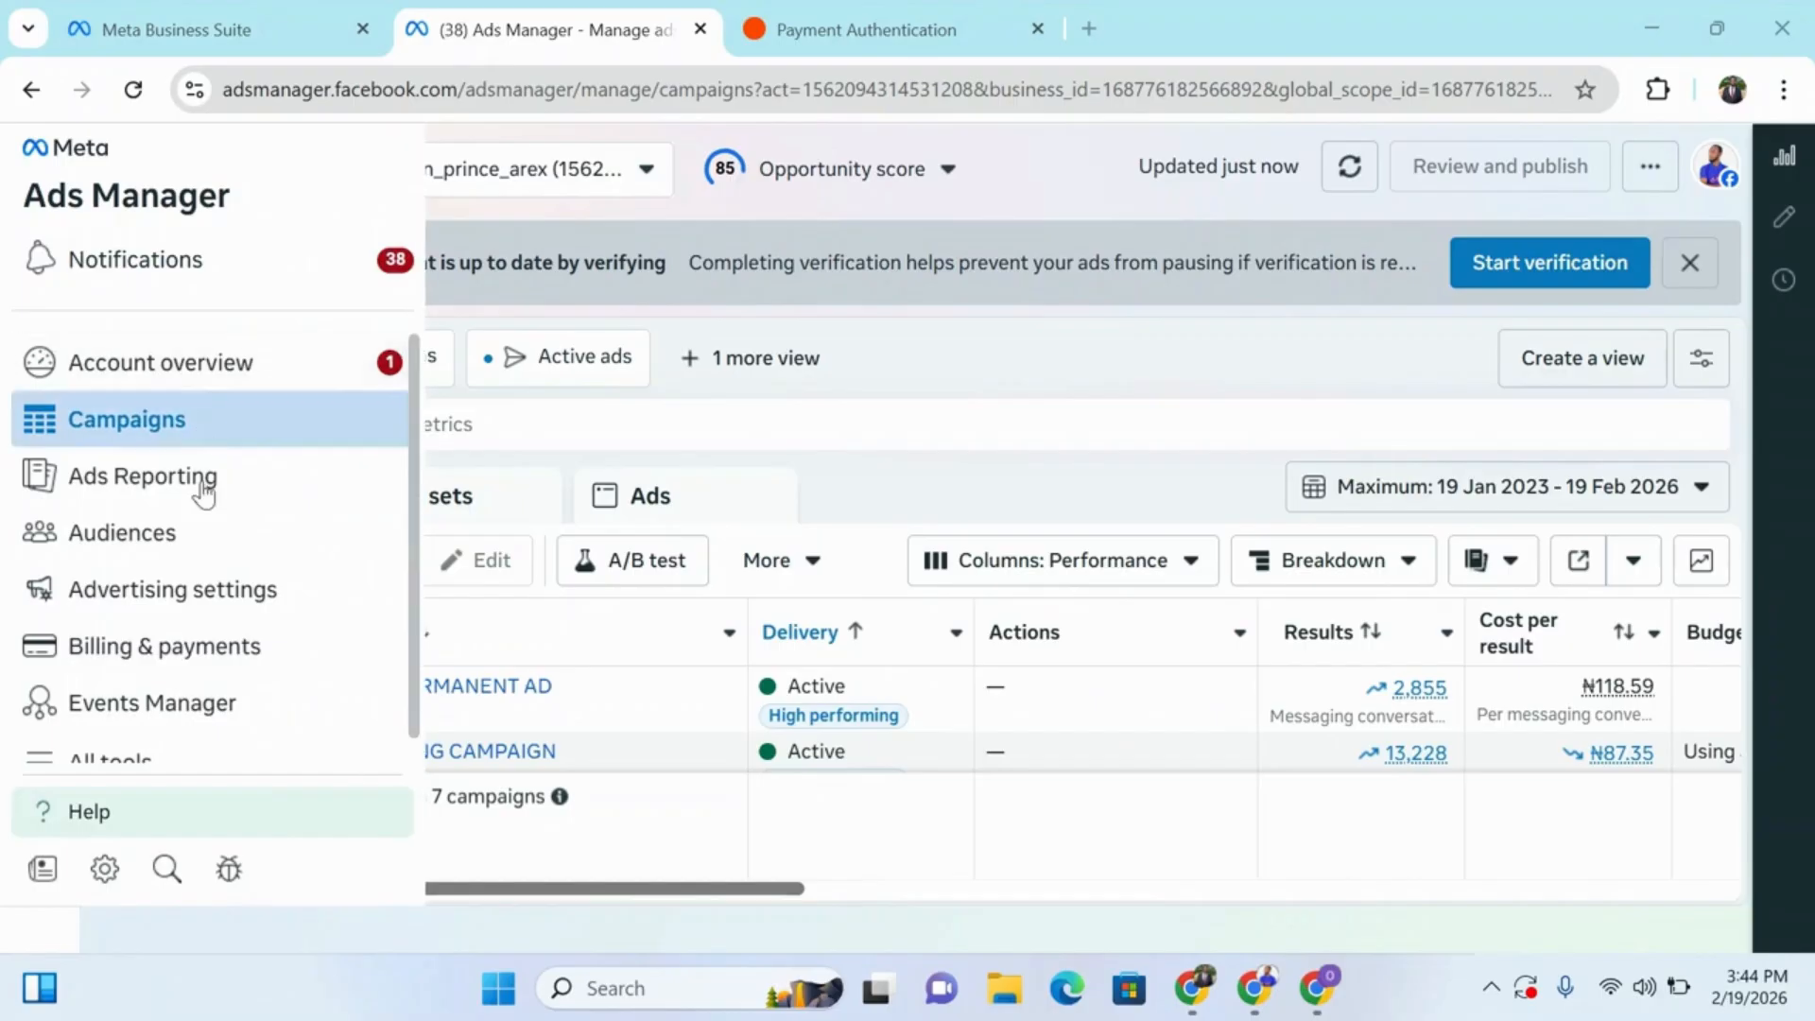
left_click(248, 669)
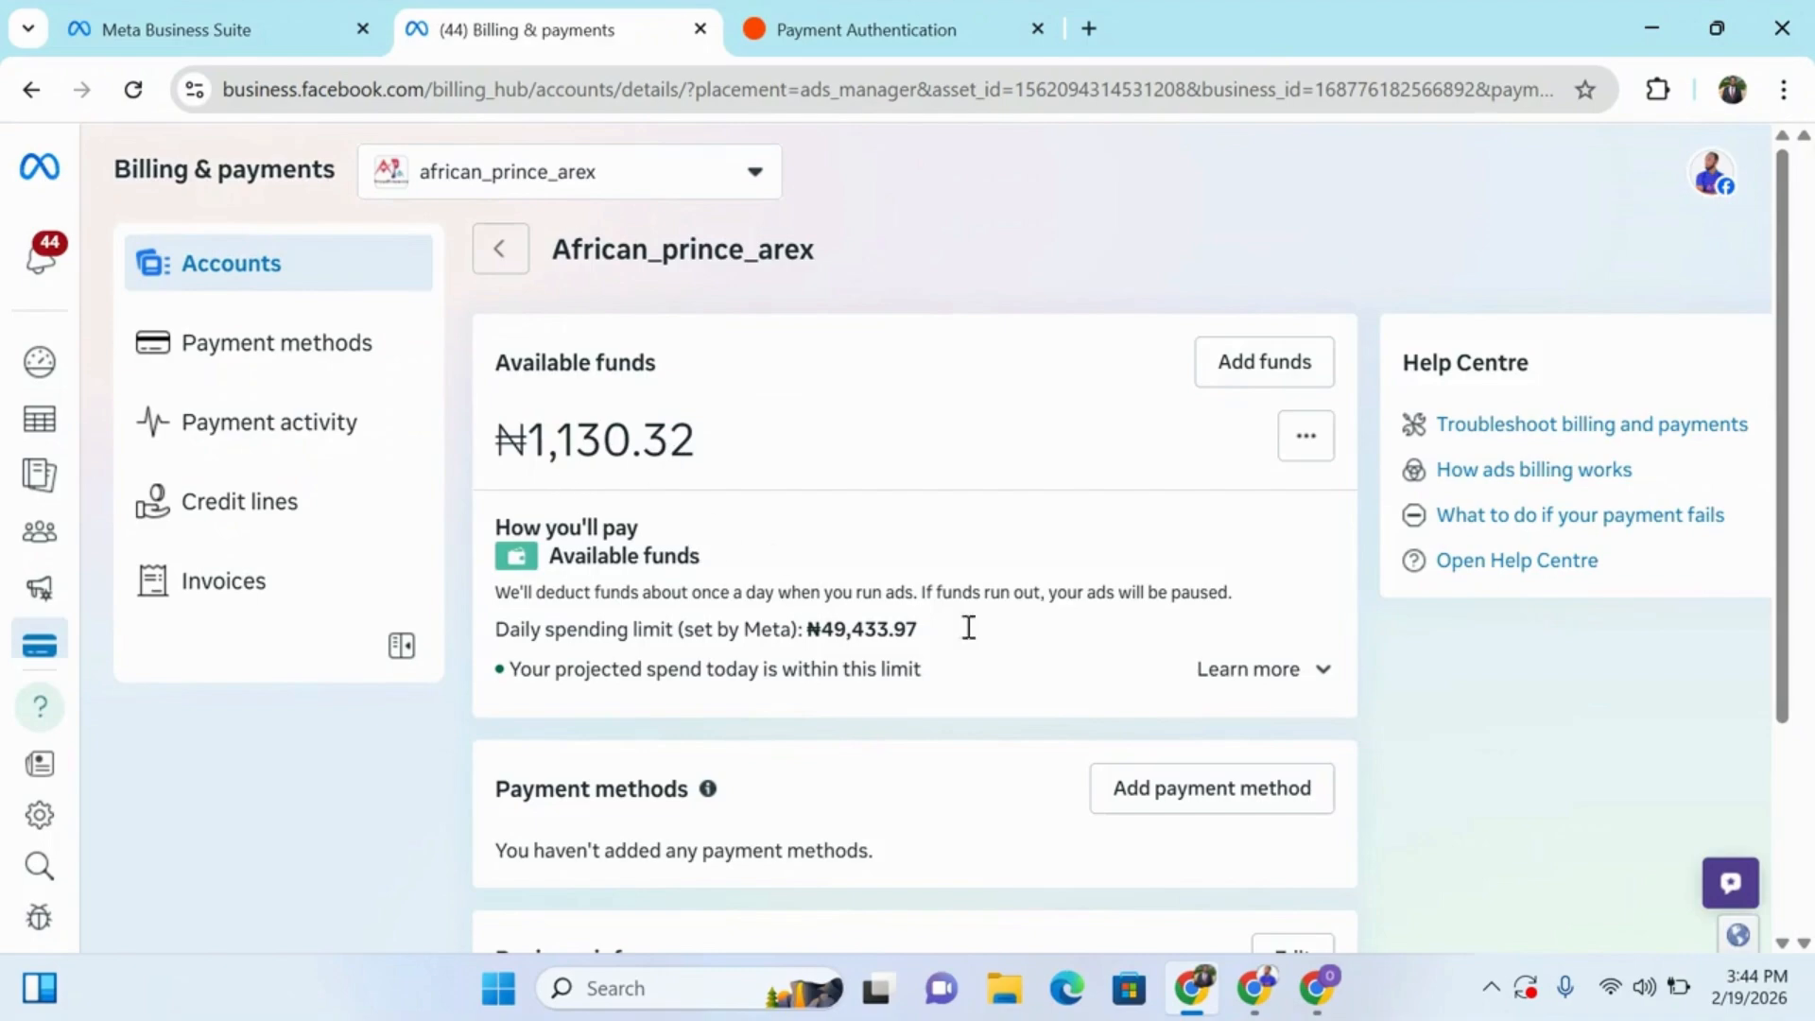
scroll(1797, 489, "down", 2)
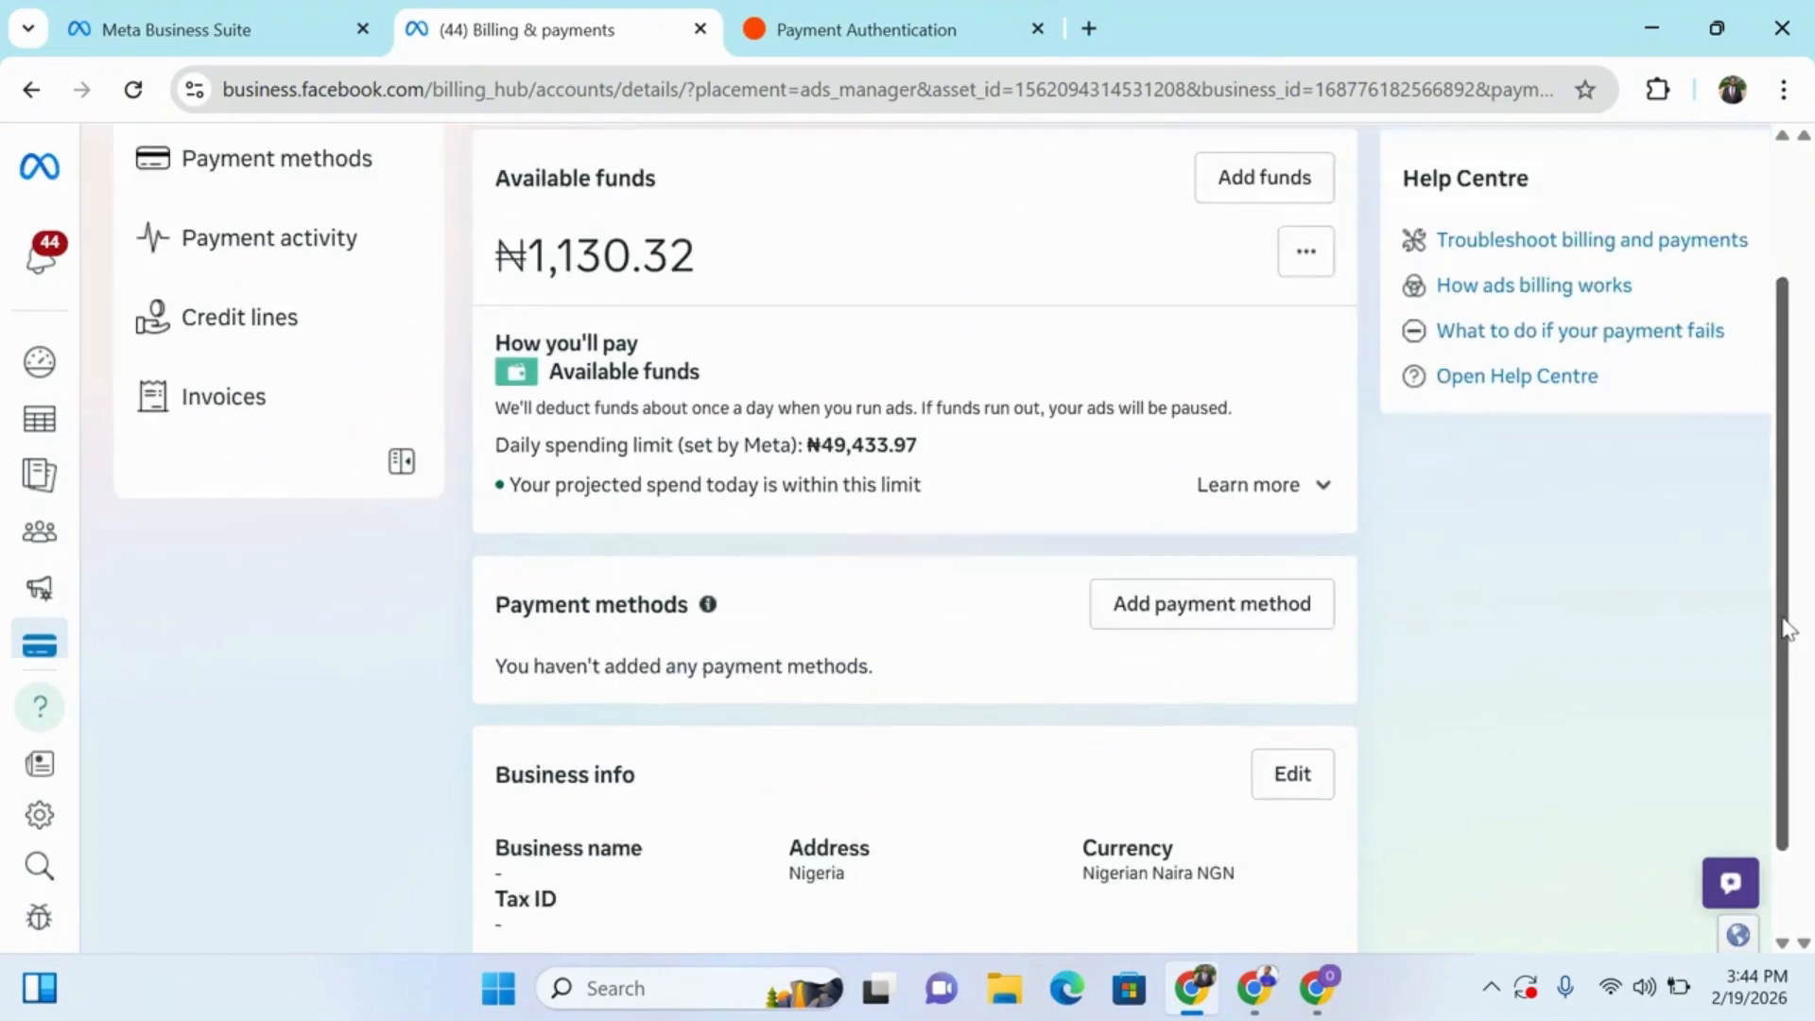
scroll(1768, 482, "up", 2)
Step: Start adding funds with the amount set to ₦2,000.00 and Pay by Bank Transfer kept as the payment method
left_click(1267, 363)
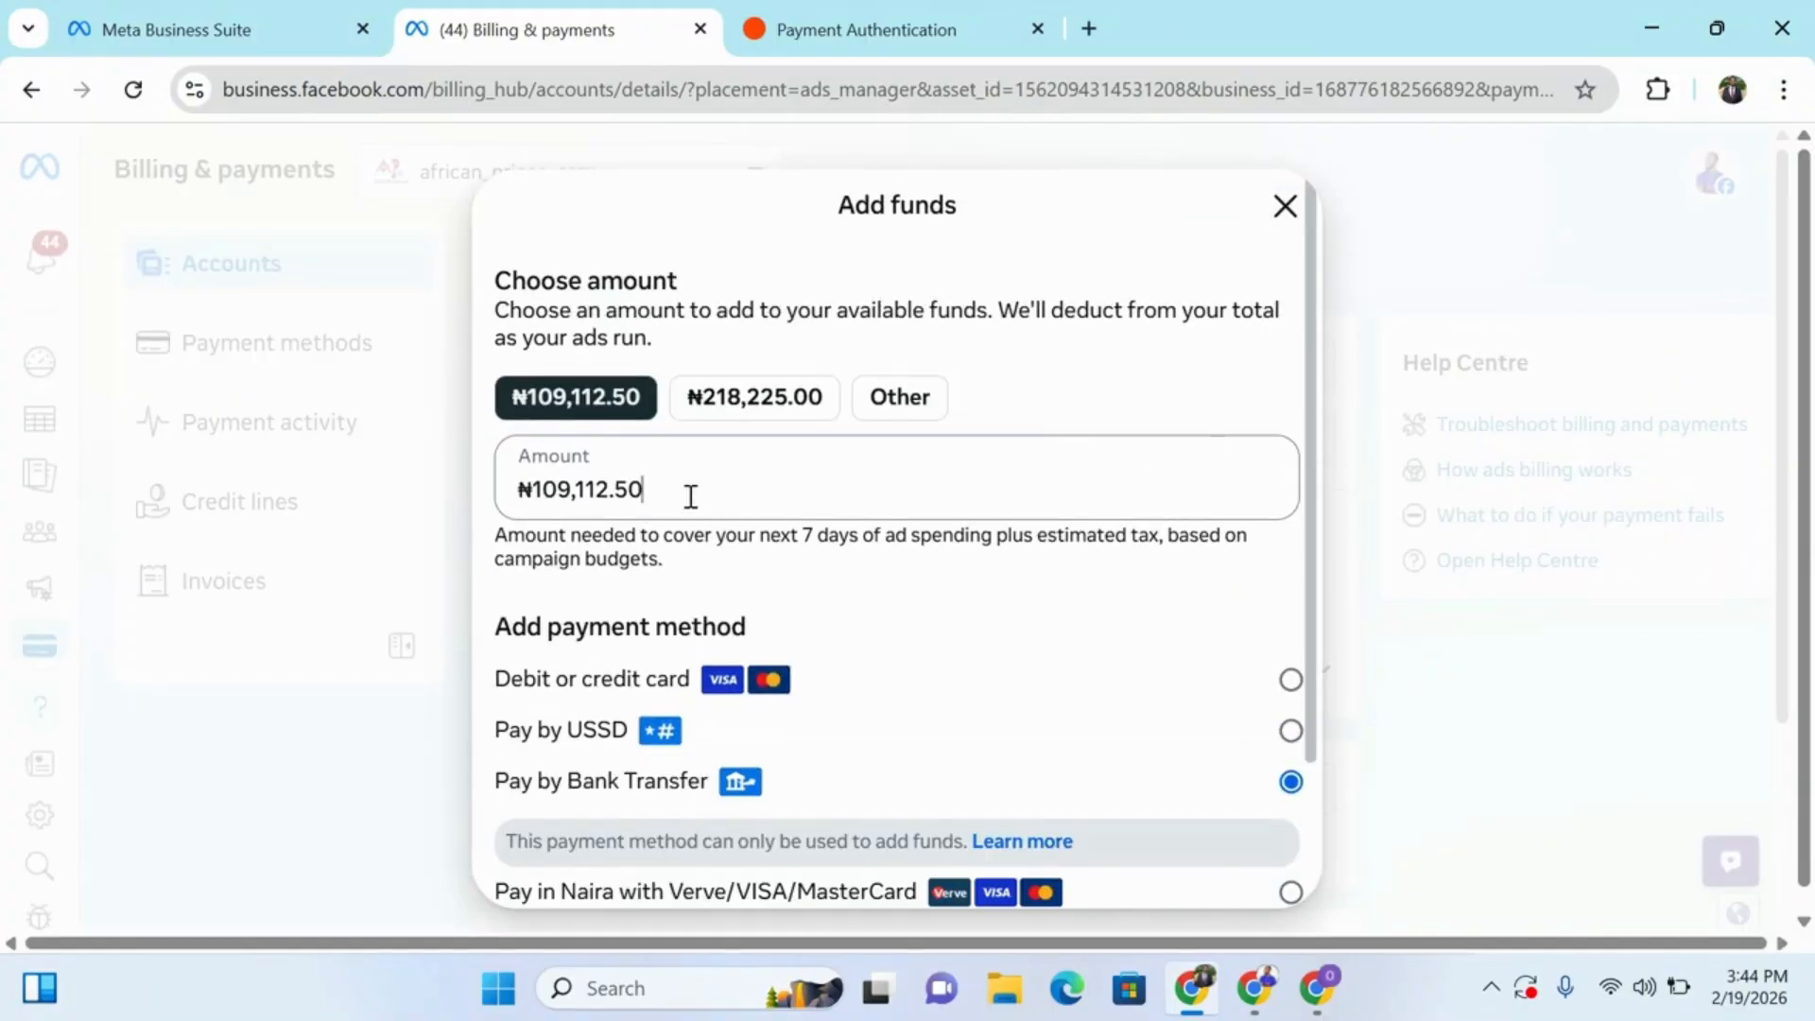
triple_click(691, 496)
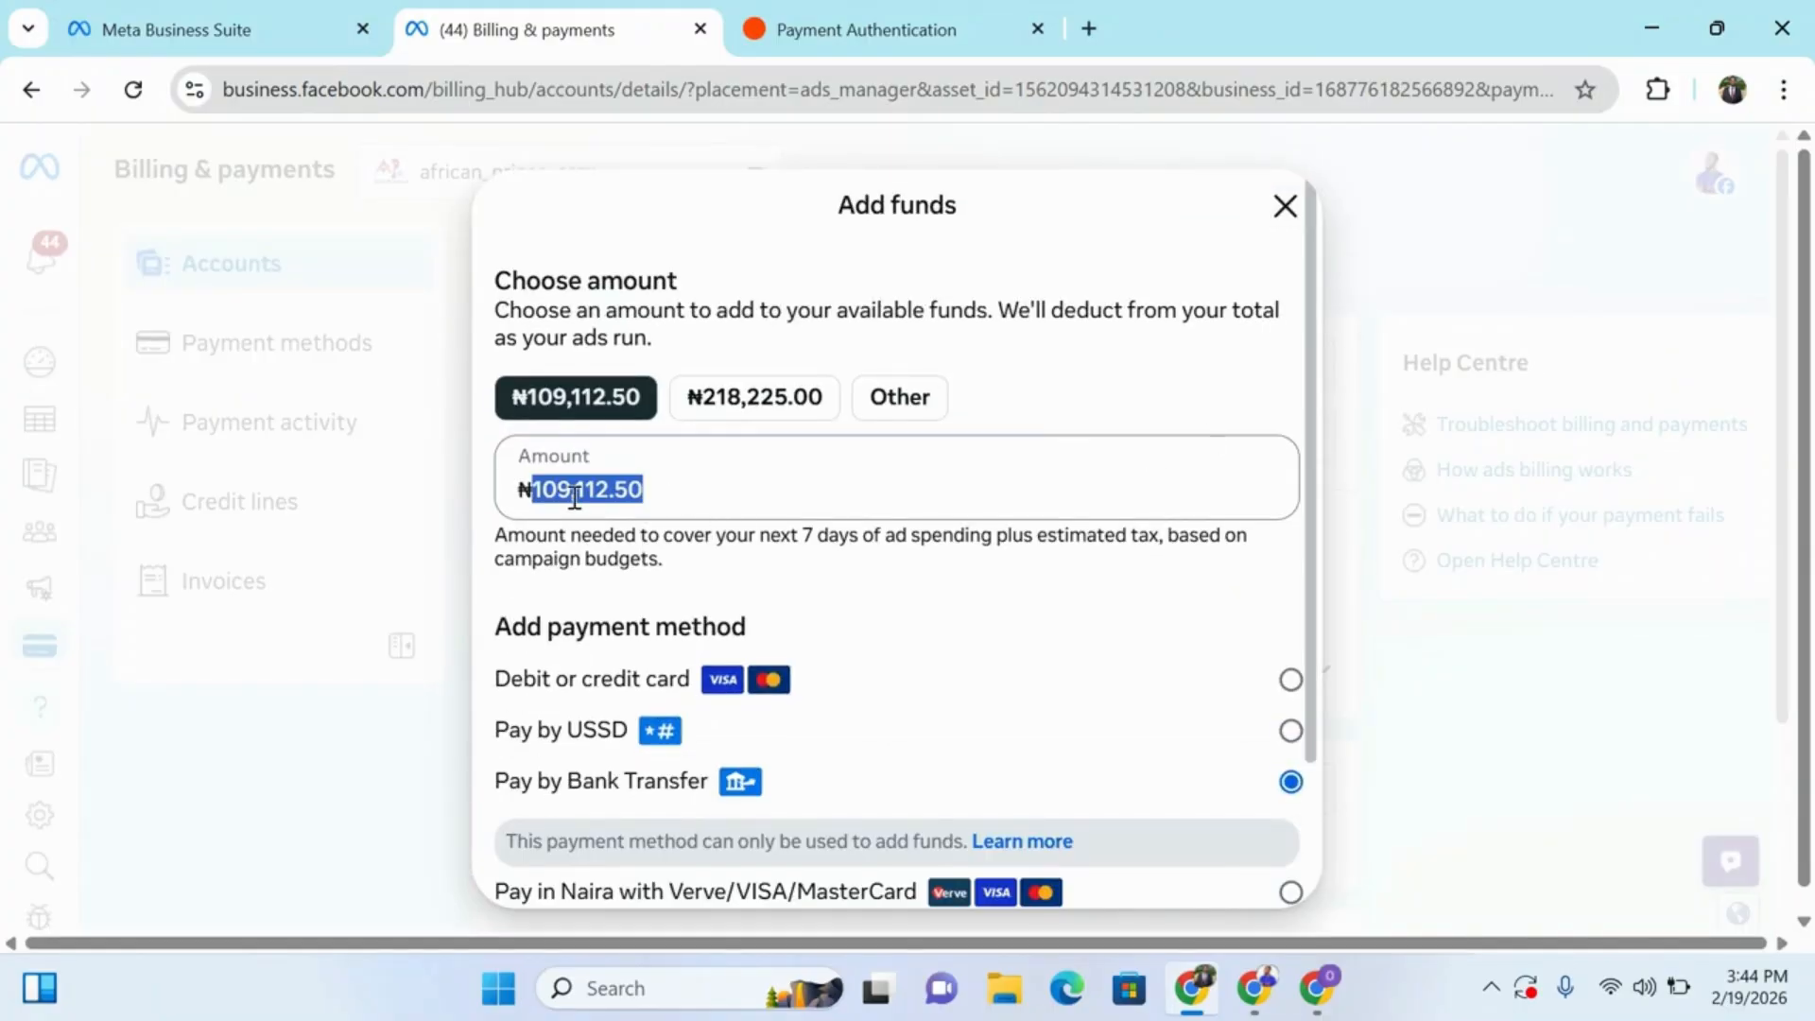
type("2000")
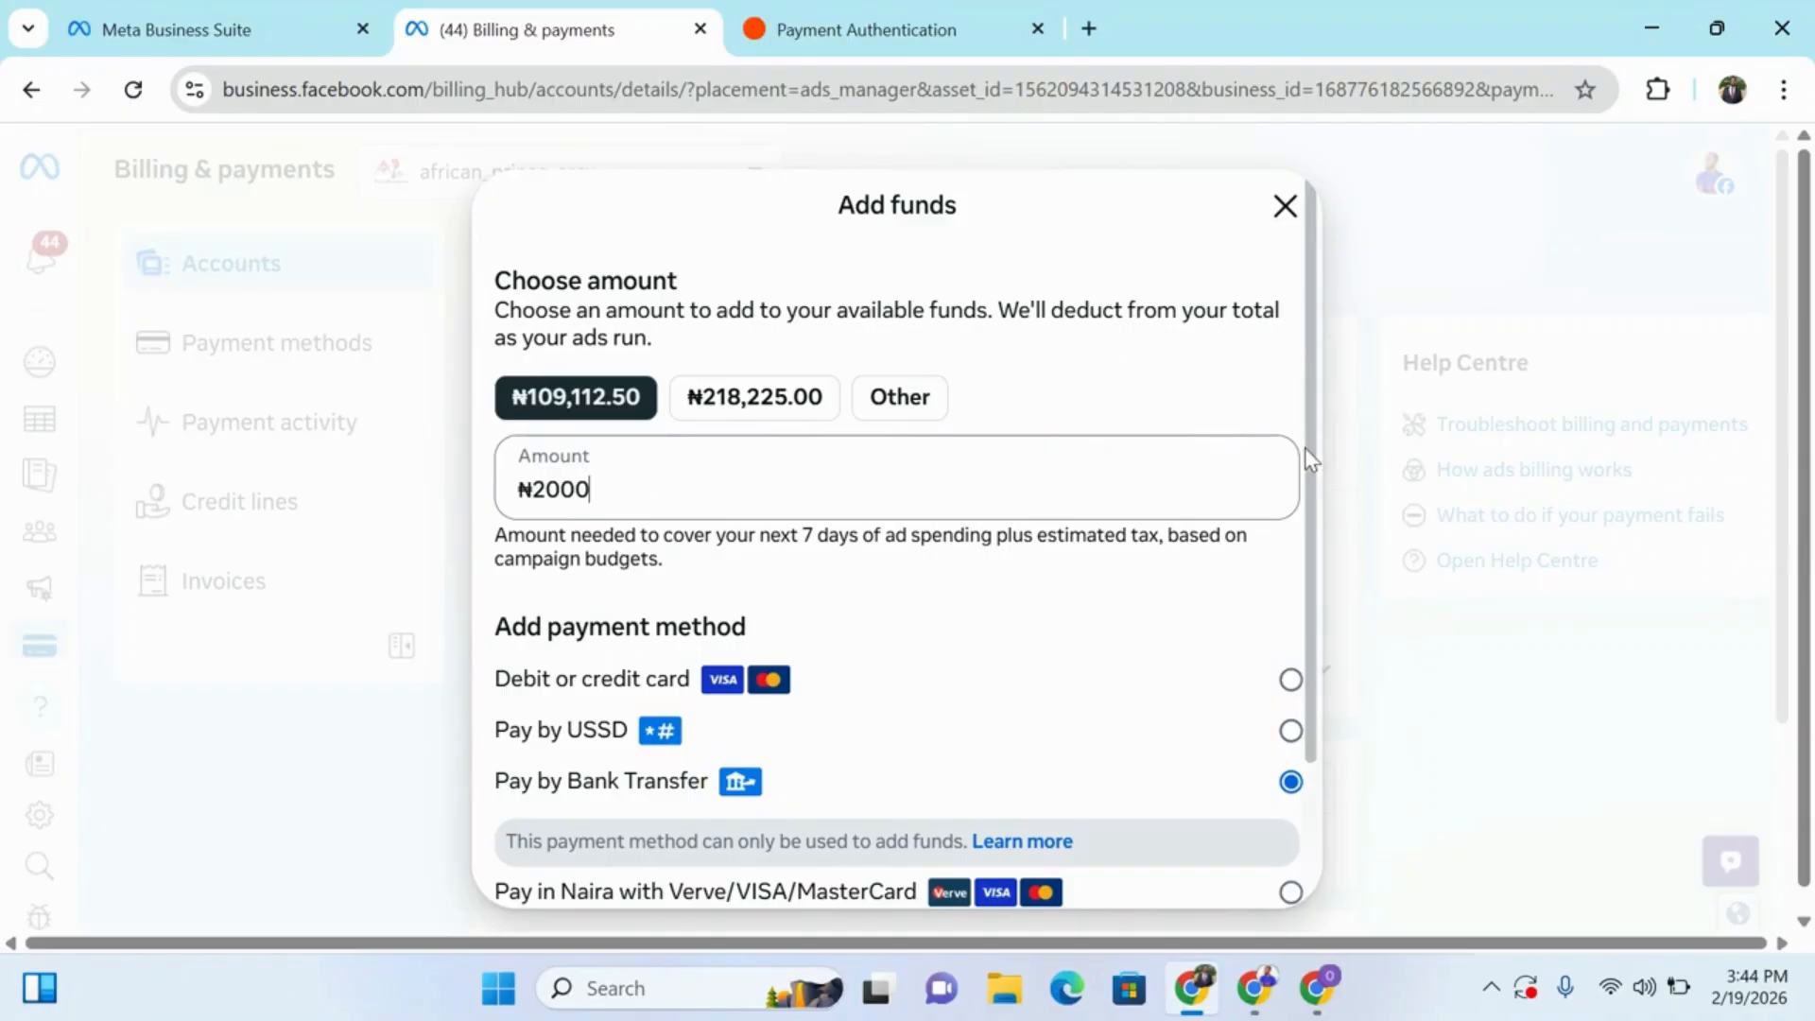
left_click_drag(1308, 458, 1317, 699)
left_click(1248, 860)
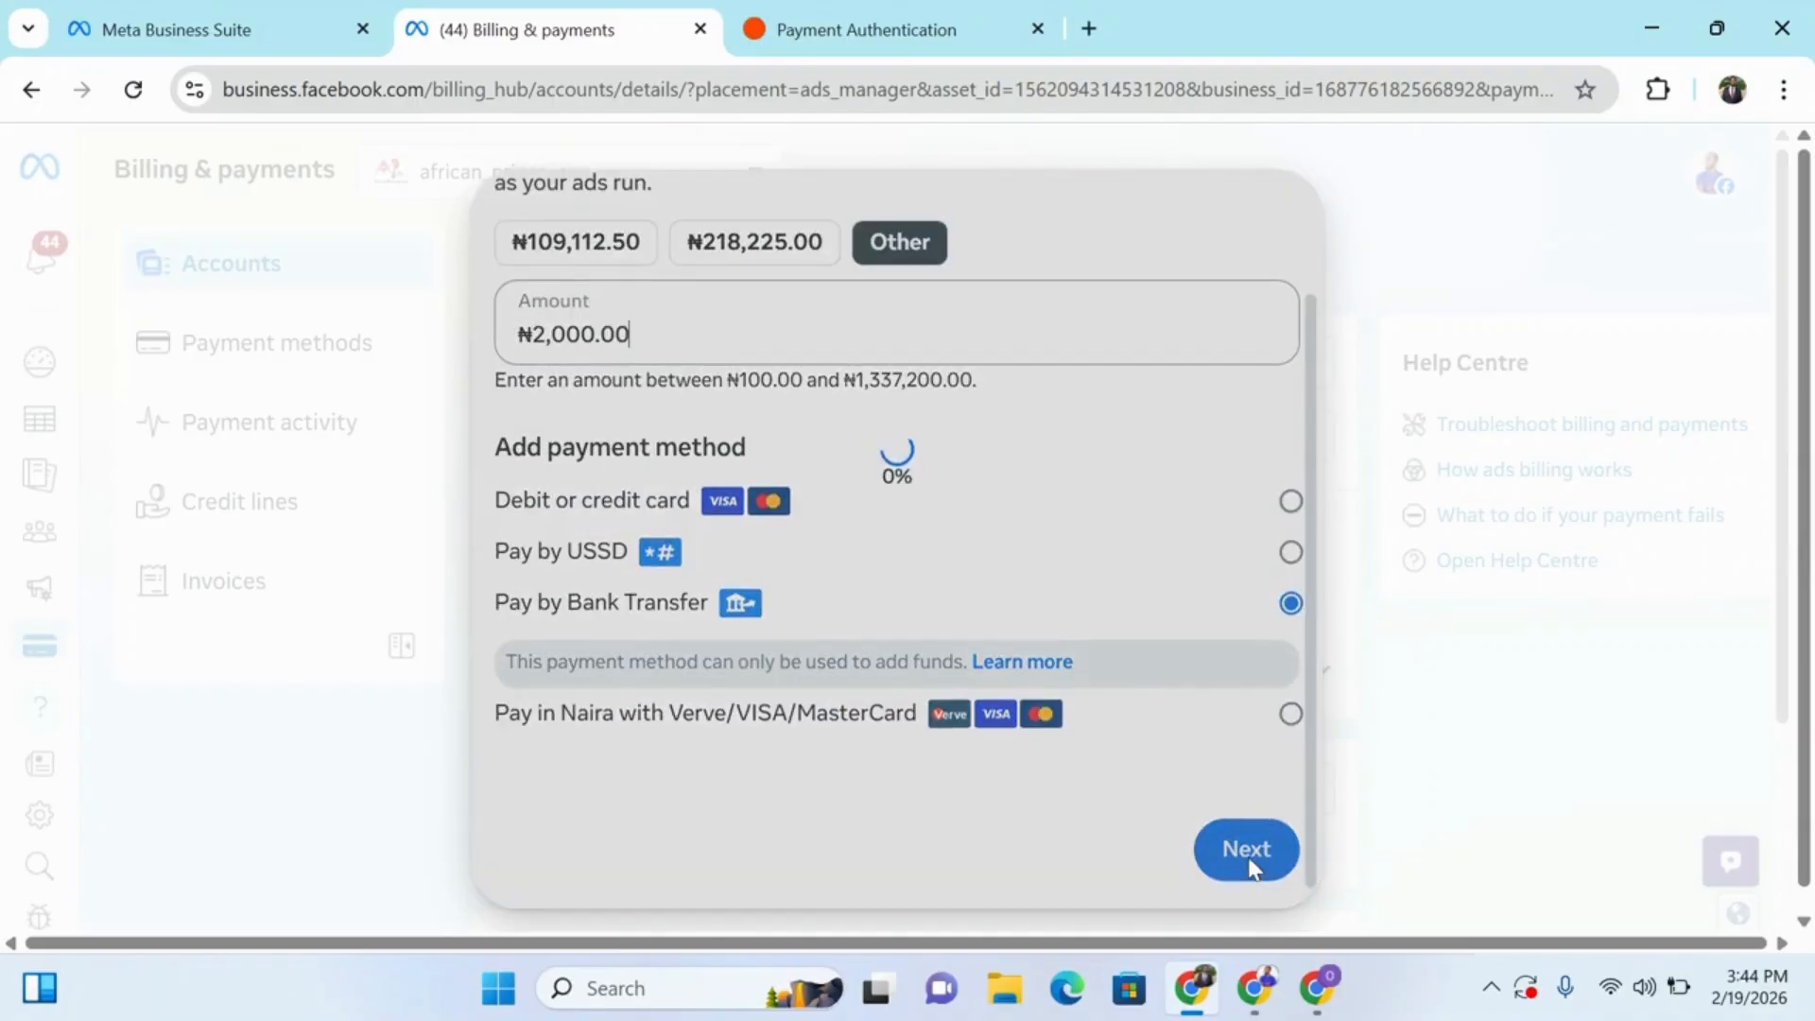
Step: Close the old ₦4,500.00 Payment Authentication tab, open Pay by Bank Transfer for the ₦2,000.00 top-up, and finish the payment
left_click(887, 36)
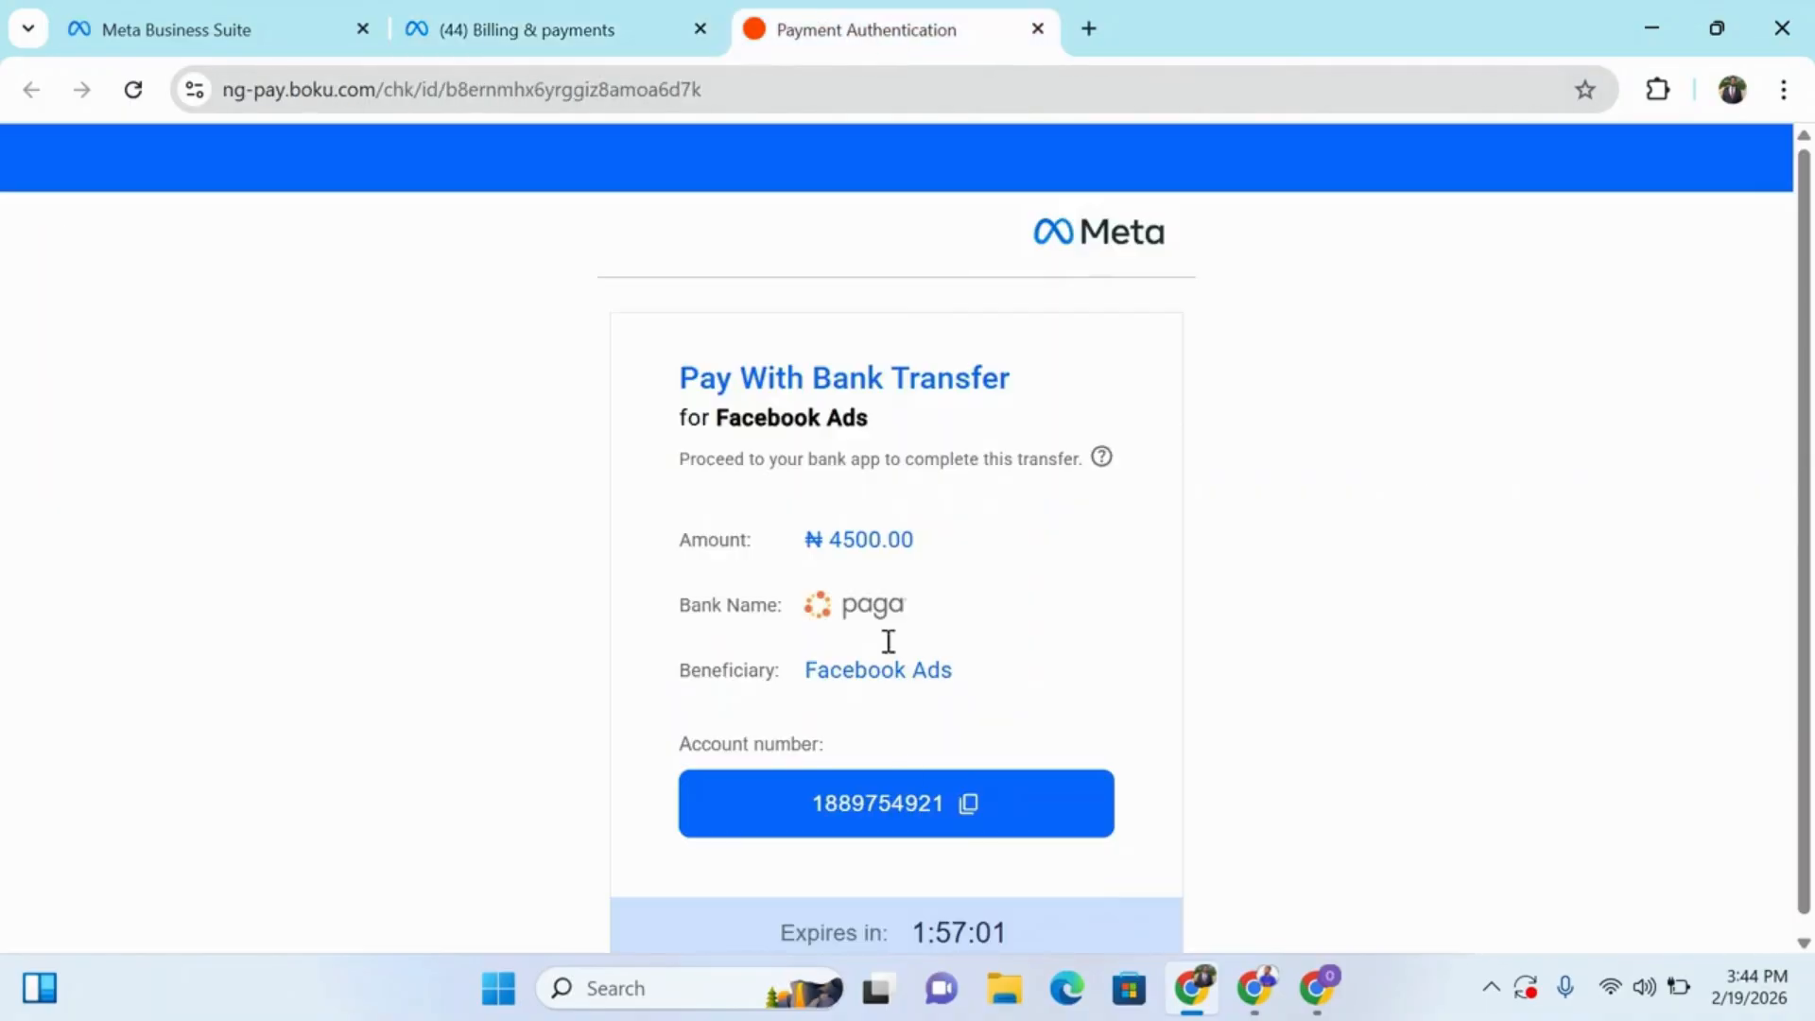
left_click(1037, 28)
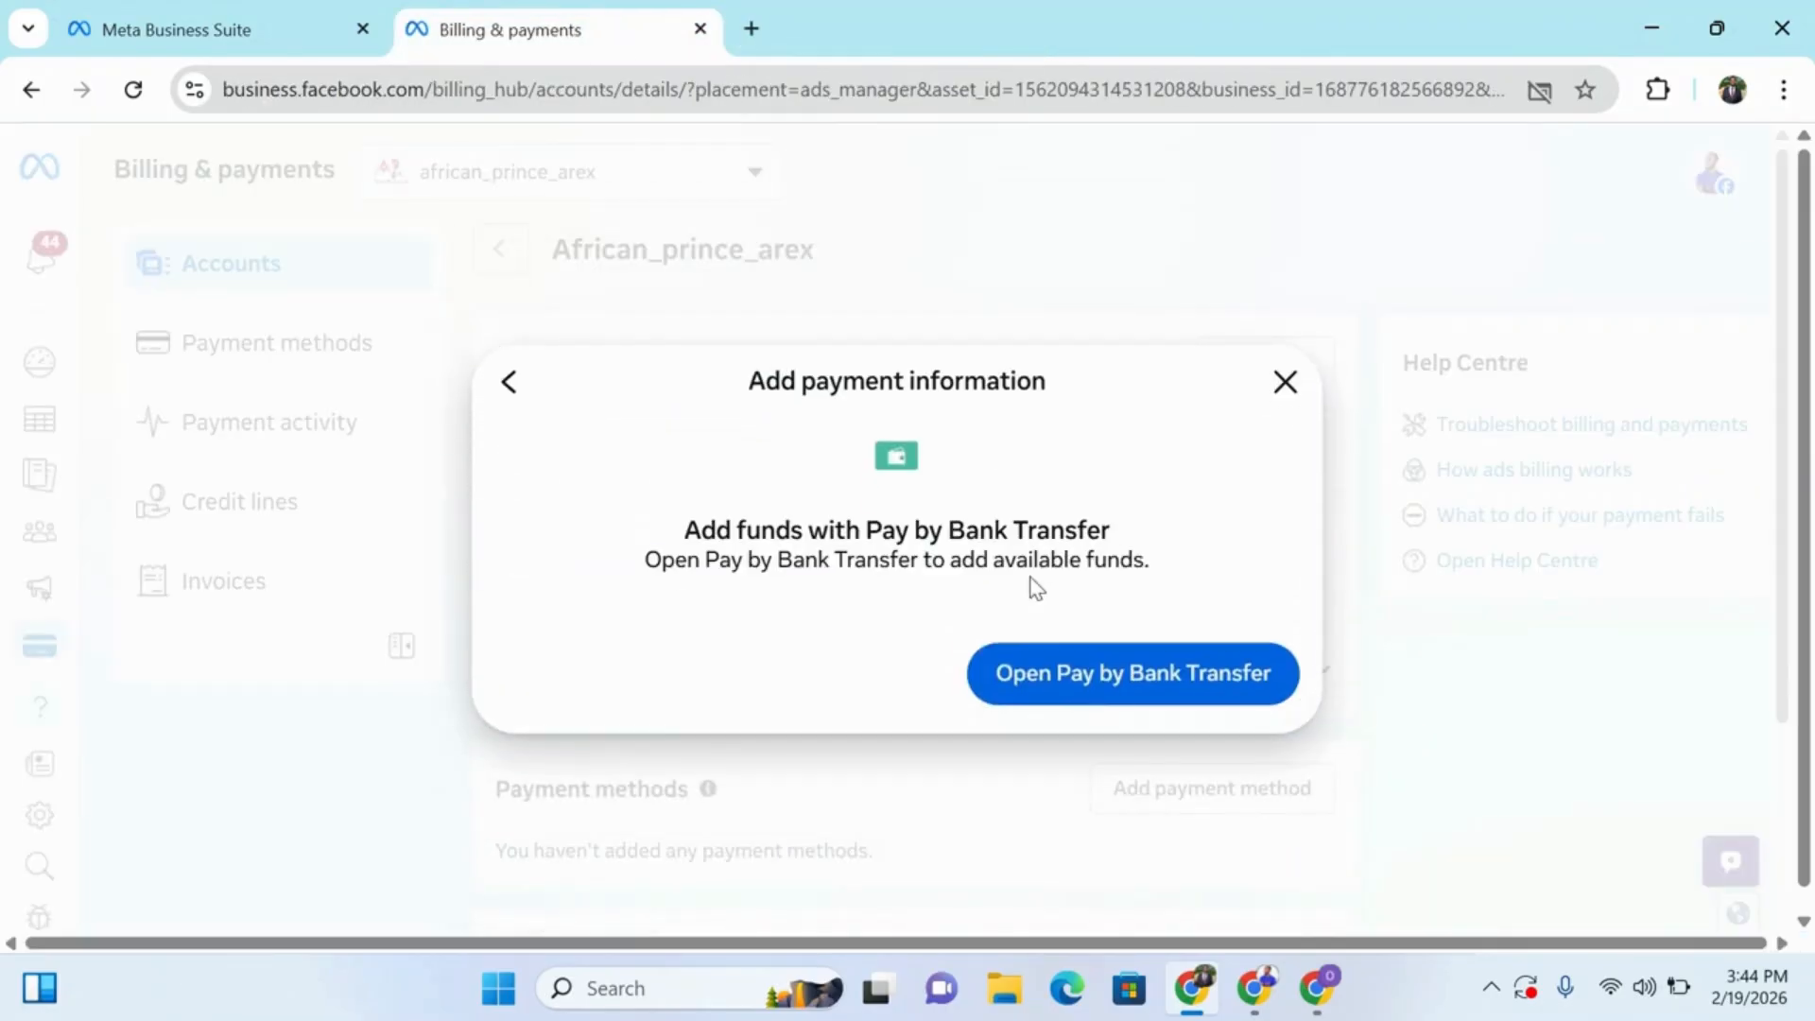
left_click(1135, 678)
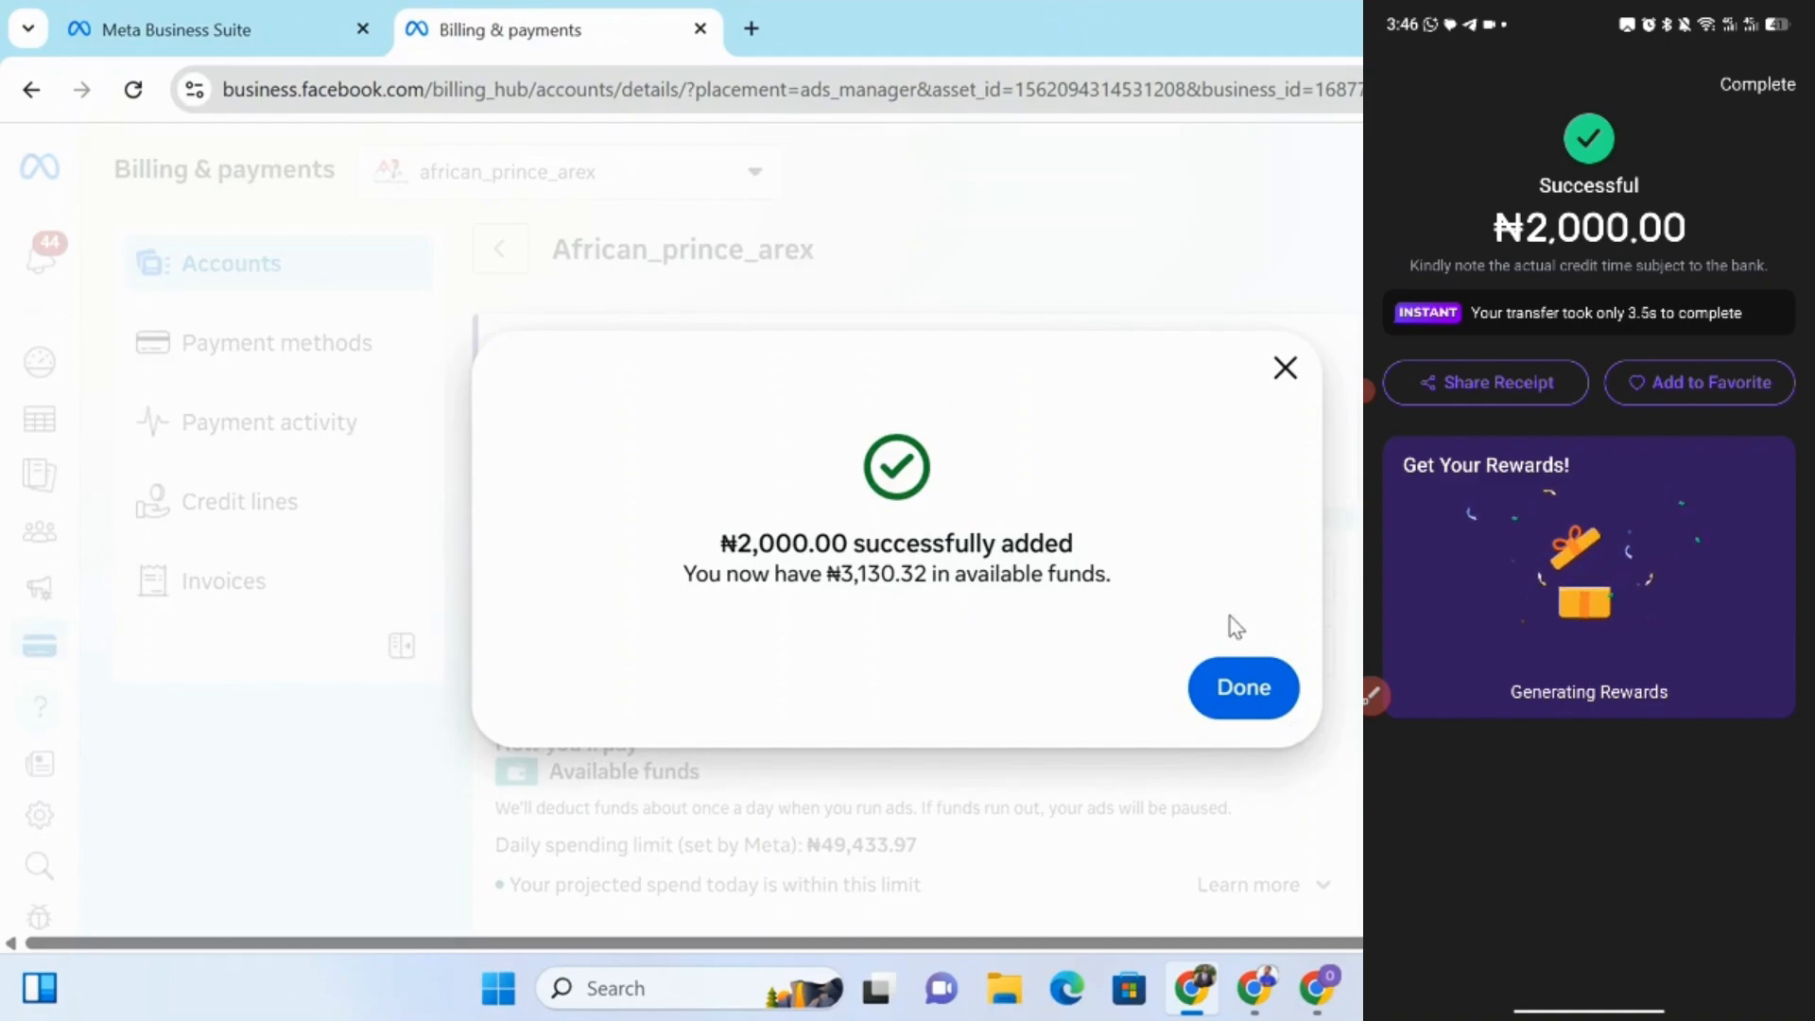
left_click(1244, 688)
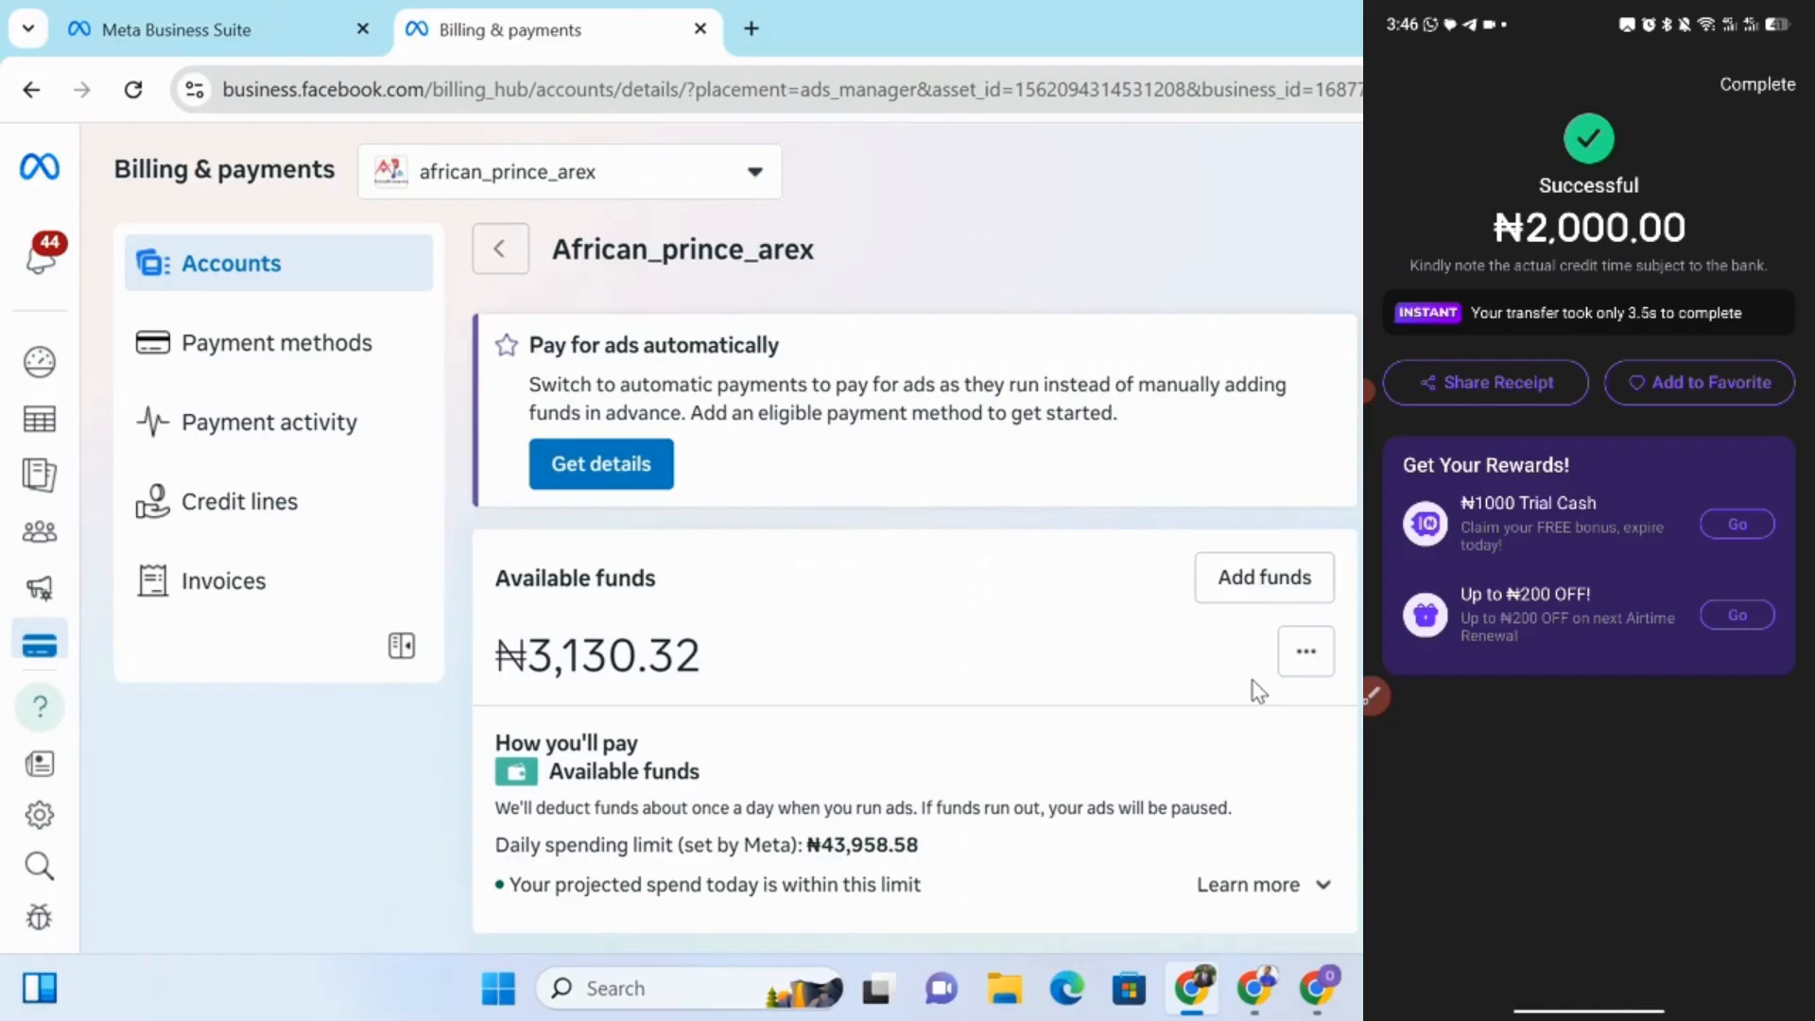